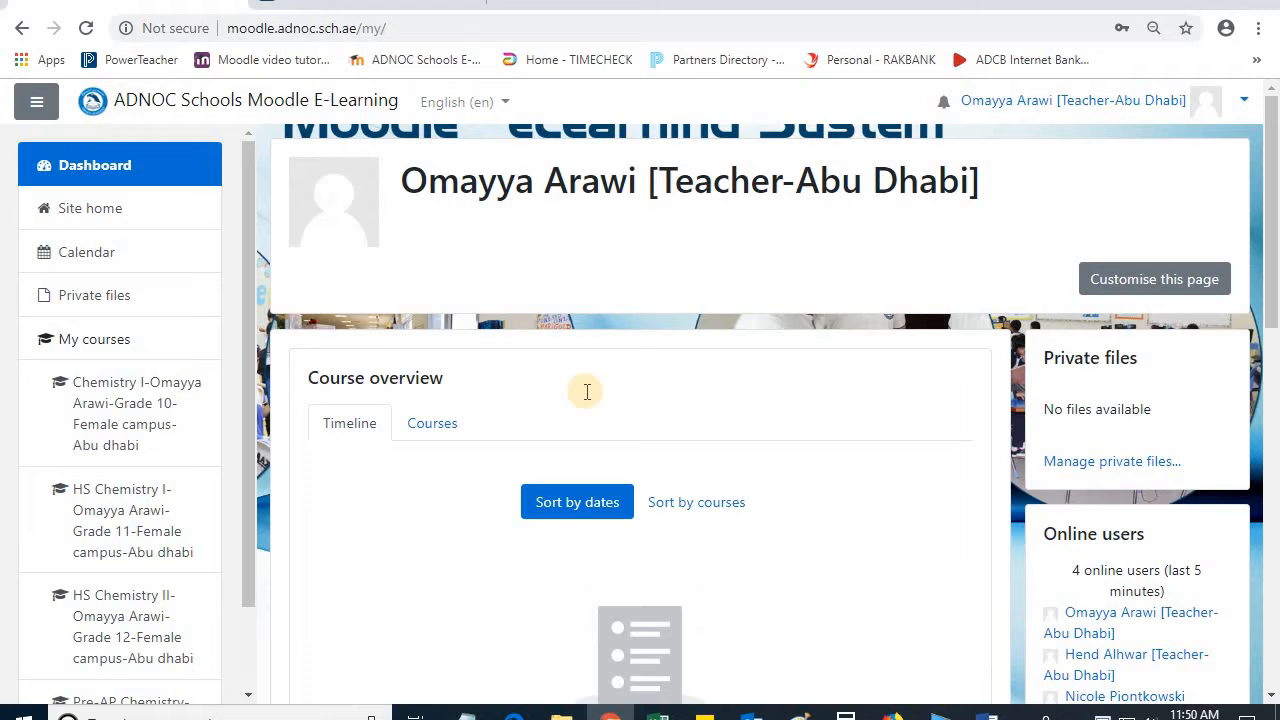
Step: List the in-progress courses in the dashboard's course overview, then hide and restore the navigation drawer
{"action": "left_click", "coordinate": [447, 429]}
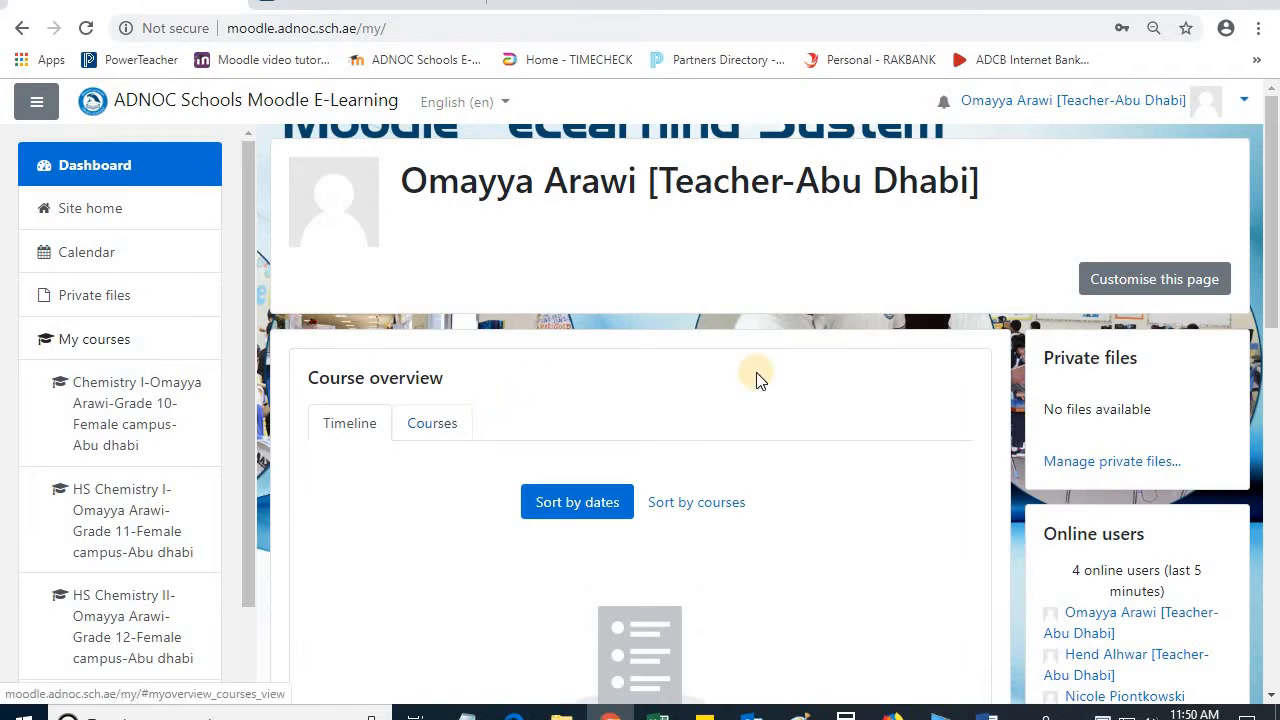
{"action": "scroll", "coordinate": [877, 438], "scroll_direction": "down", "scroll_amount": 7}
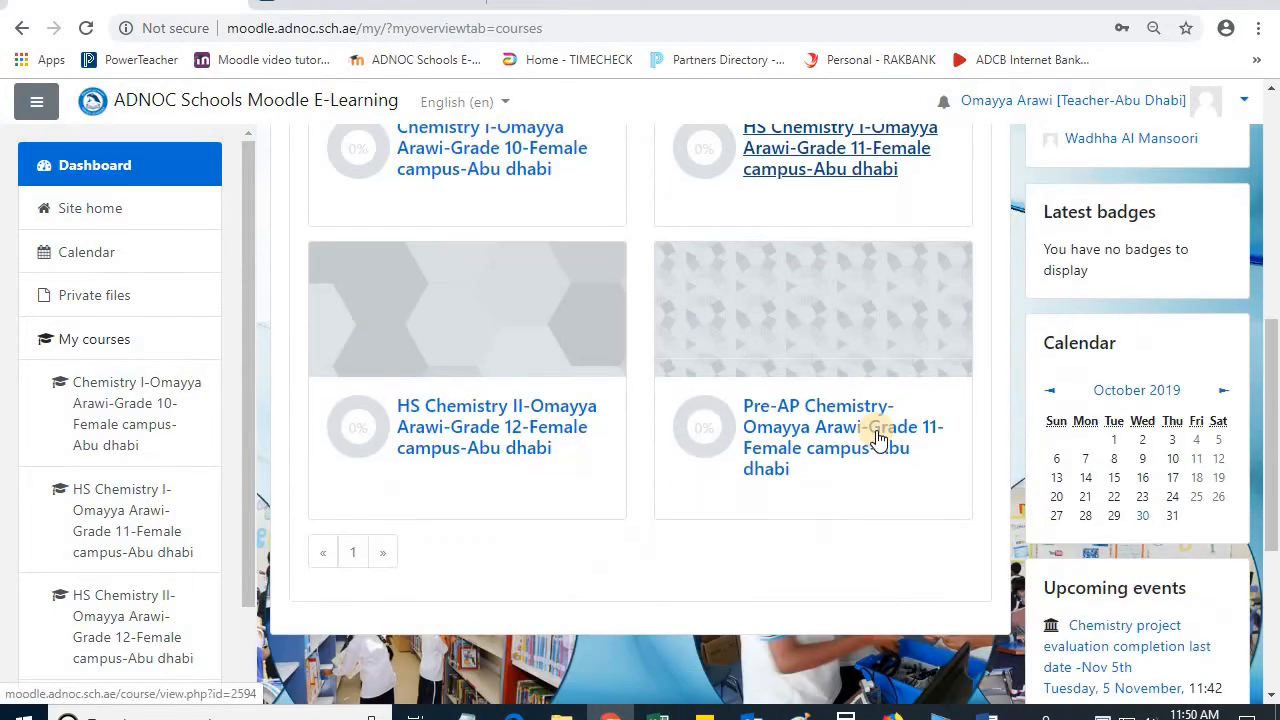
{"action": "scroll", "coordinate": [876, 430], "scroll_direction": "down", "scroll_amount": 2}
{"action": "scroll", "coordinate": [876, 430], "scroll_direction": "up", "scroll_amount": 6}
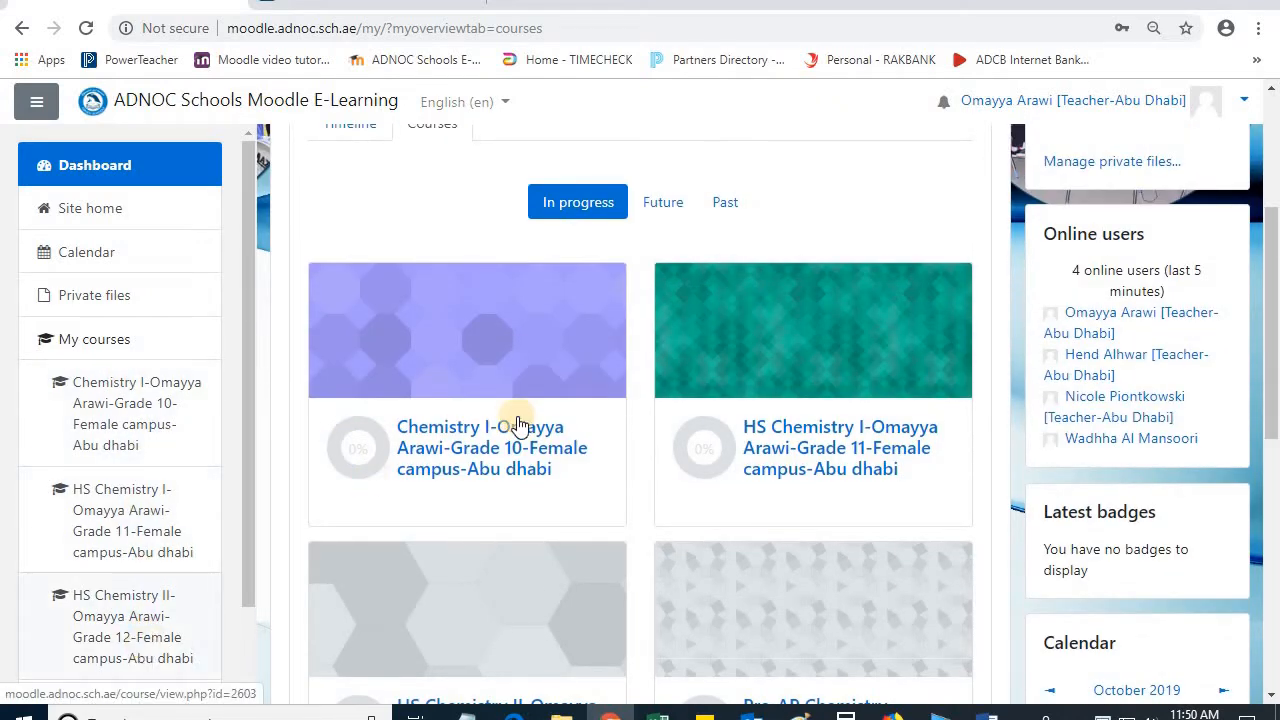
{"action": "scroll", "coordinate": [517, 423], "scroll_direction": "up", "scroll_amount": 2}
{"action": "scroll", "coordinate": [253, 295], "scroll_direction": "up", "scroll_amount": 1}
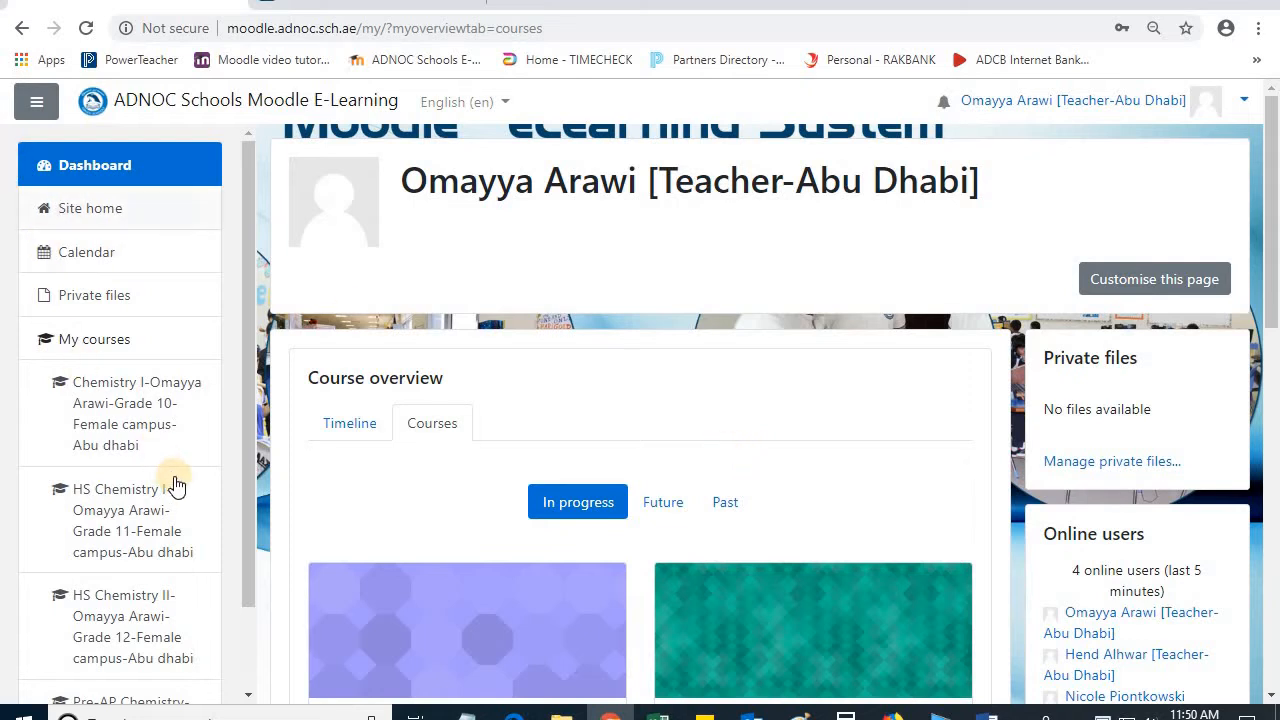
{"action": "left_click", "coordinate": [33, 104]}
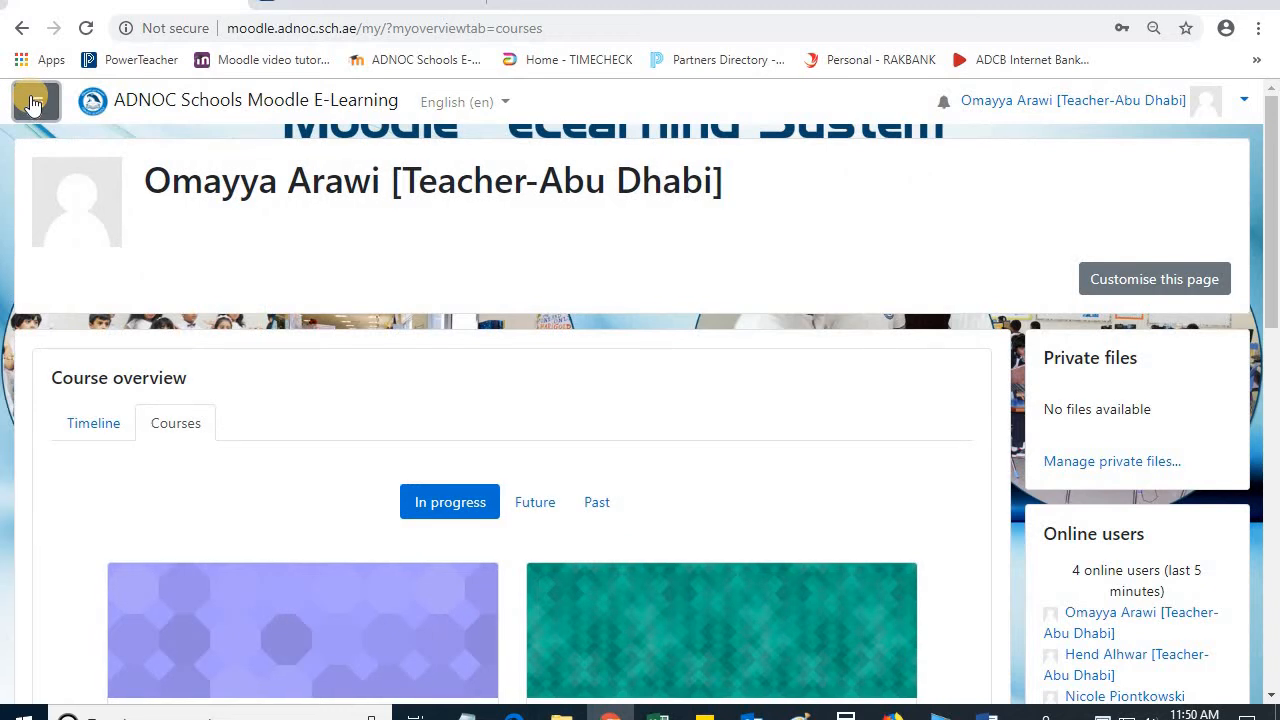
{"action": "left_click", "coordinate": [34, 104]}
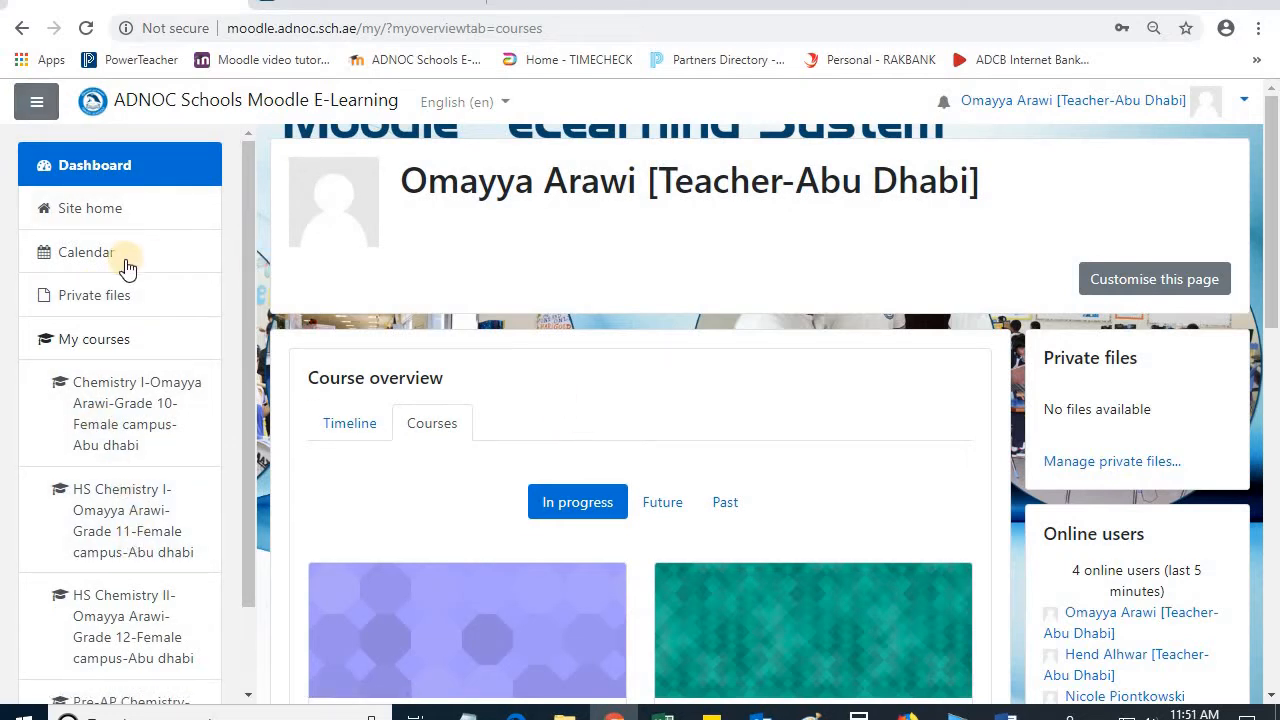
Step: Start a new event in the November 2019 calendar with the title "Chemistry lab -Nov 9th"
{"action": "left_click", "coordinate": [92, 254]}
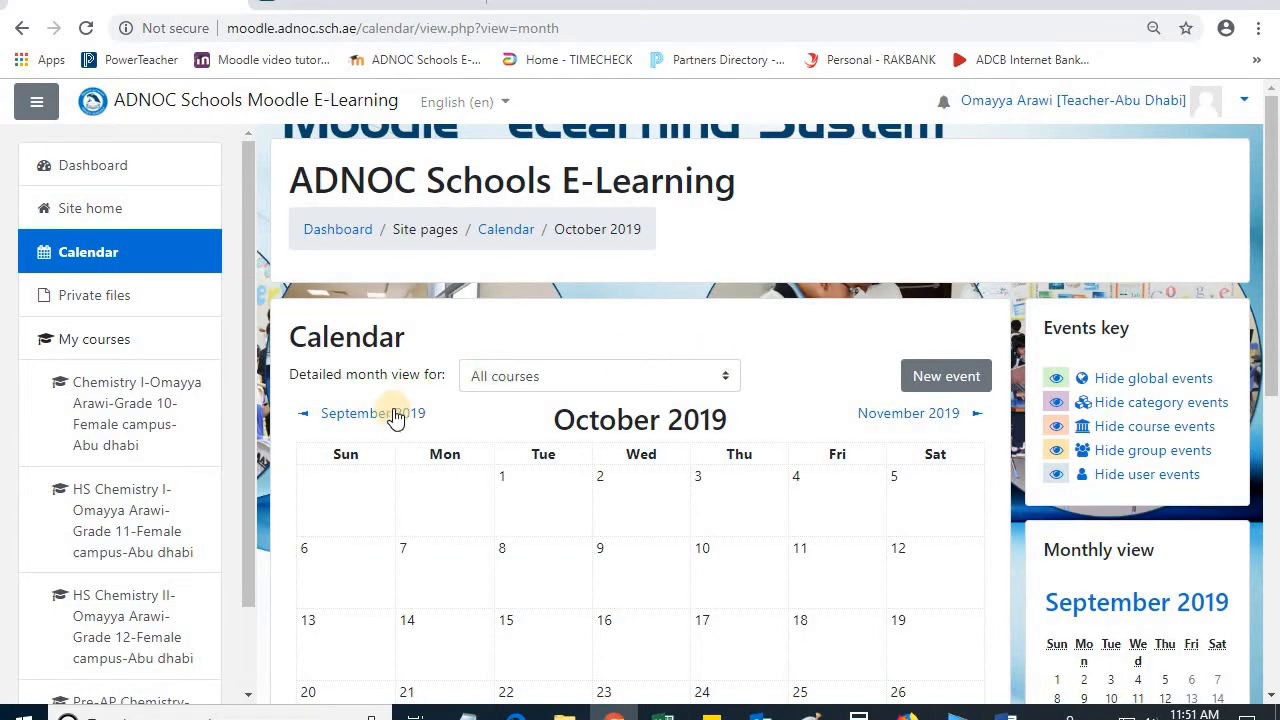
{"action": "left_click", "coordinate": [866, 416]}
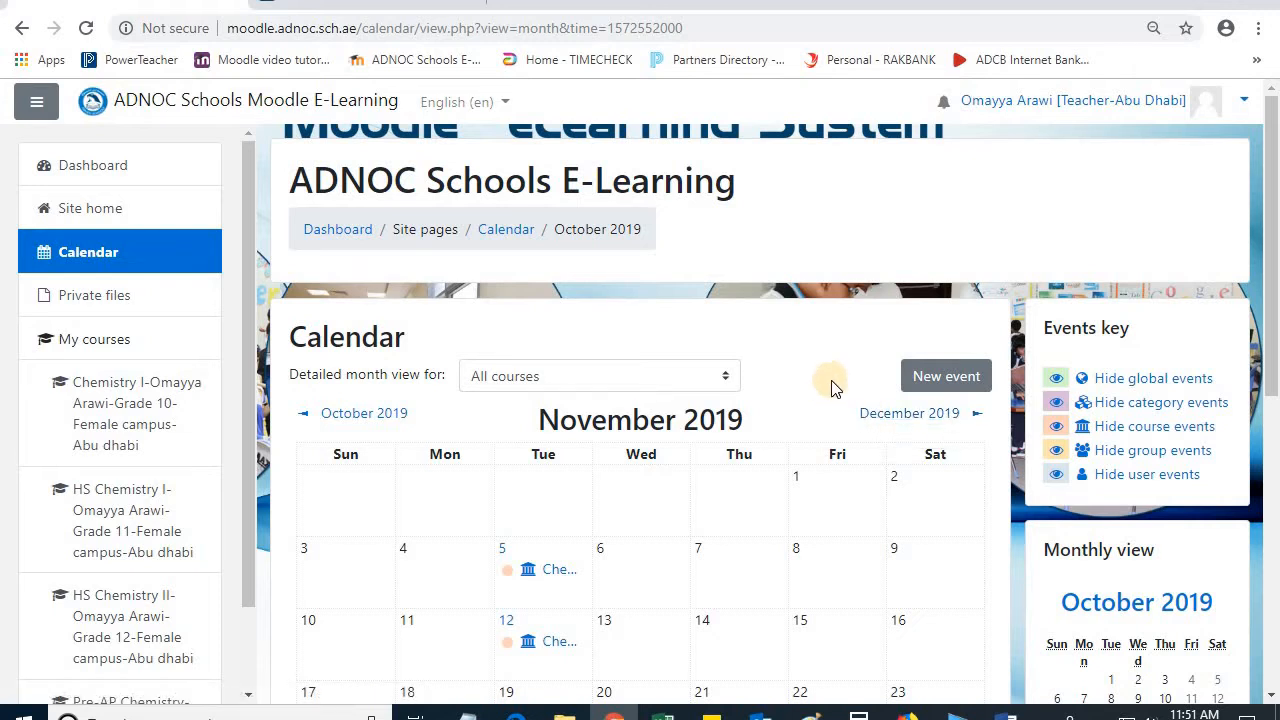
{"action": "left_click", "coordinate": [954, 373]}
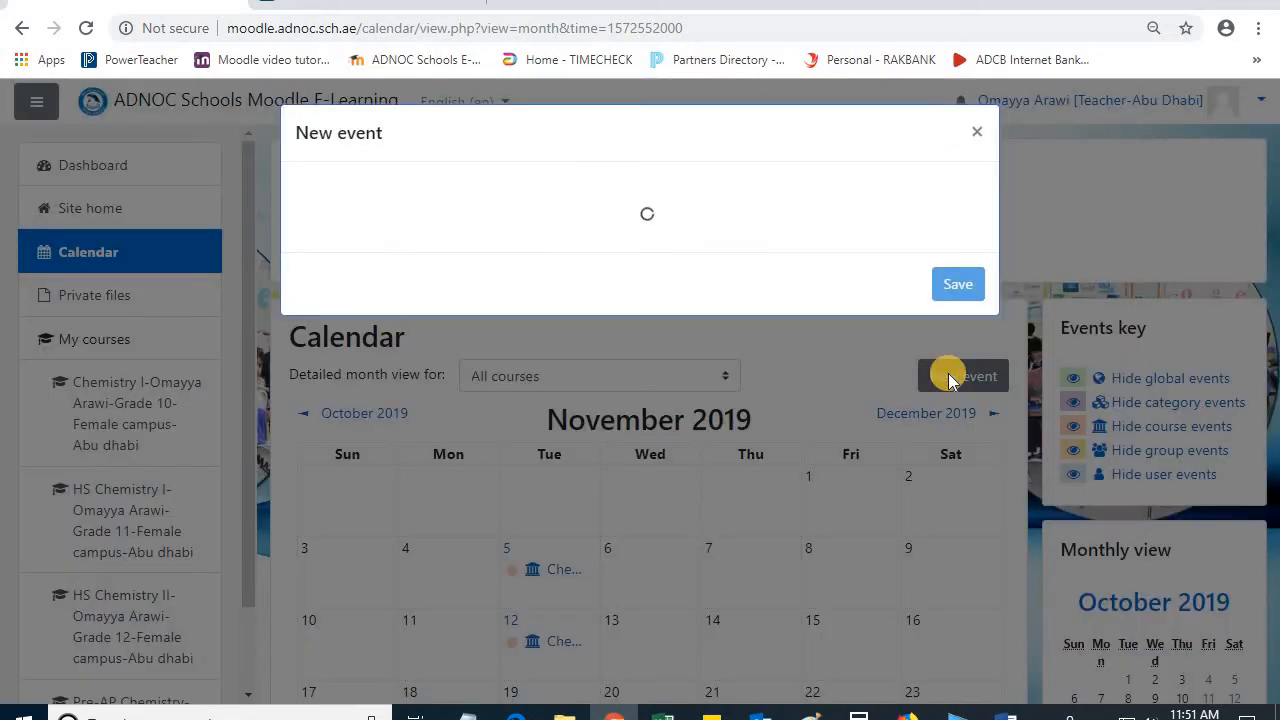
{"action": "left_click", "coordinate": [540, 201]}
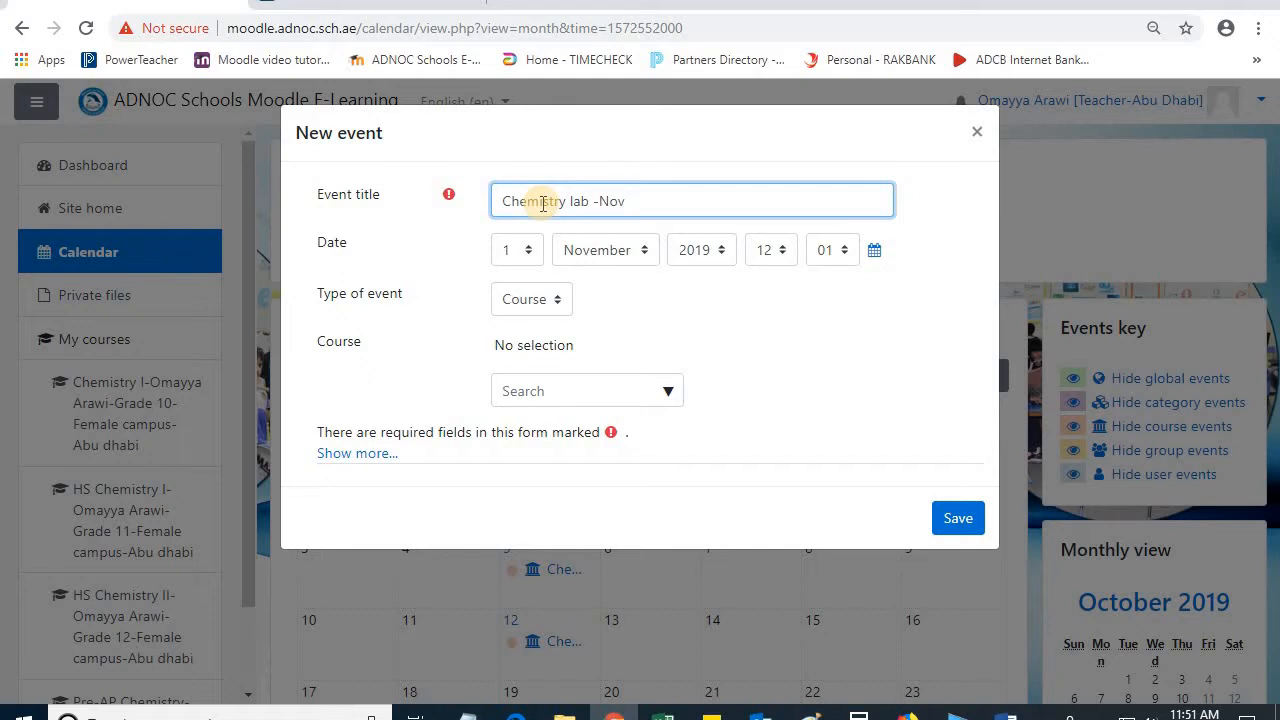
{"action": "type", "text": "h"}
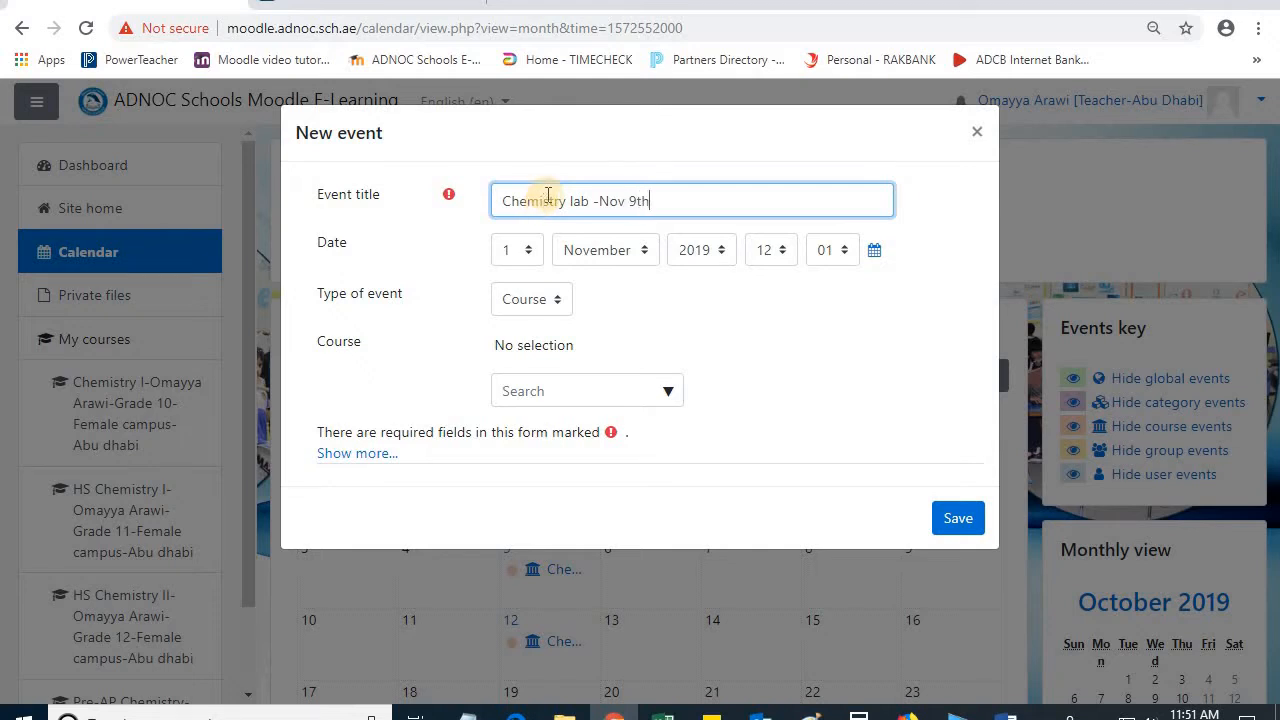
Step: Set the event's day to 9, assign a course found by searching "chemi", and save the event
{"action": "left_click", "coordinate": [518, 250]}
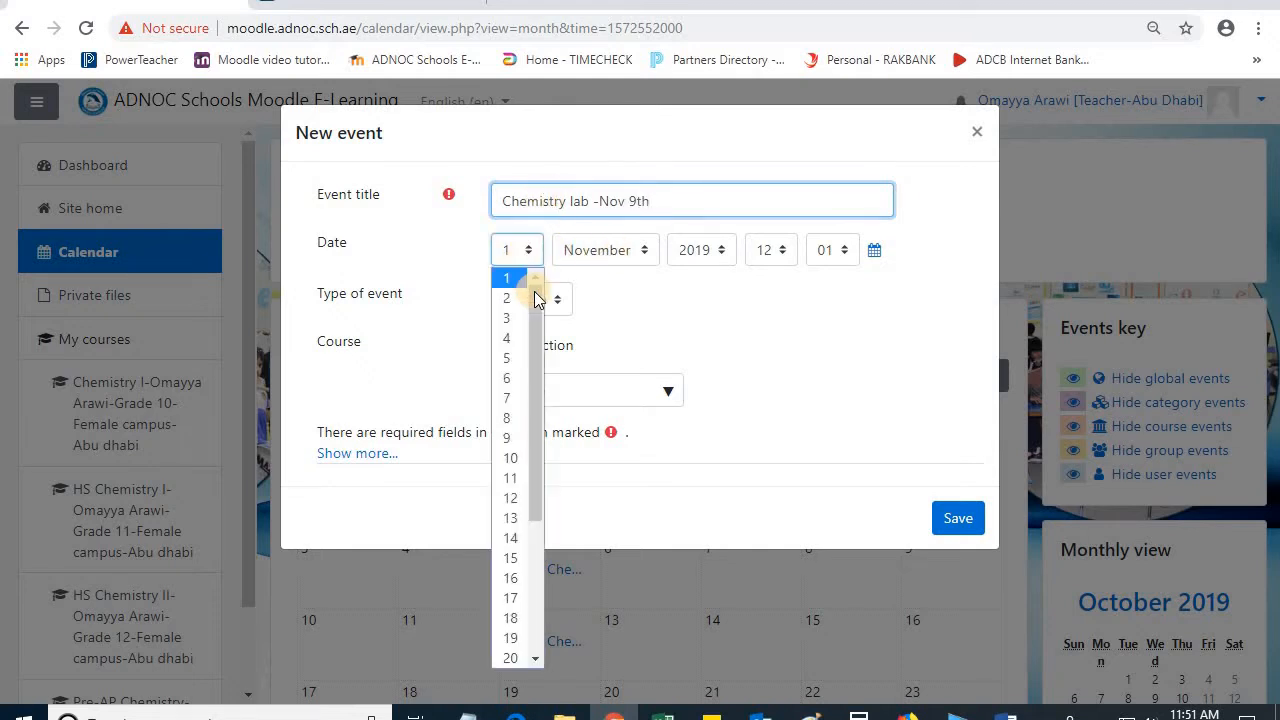
{"action": "left_click", "coordinate": [510, 437]}
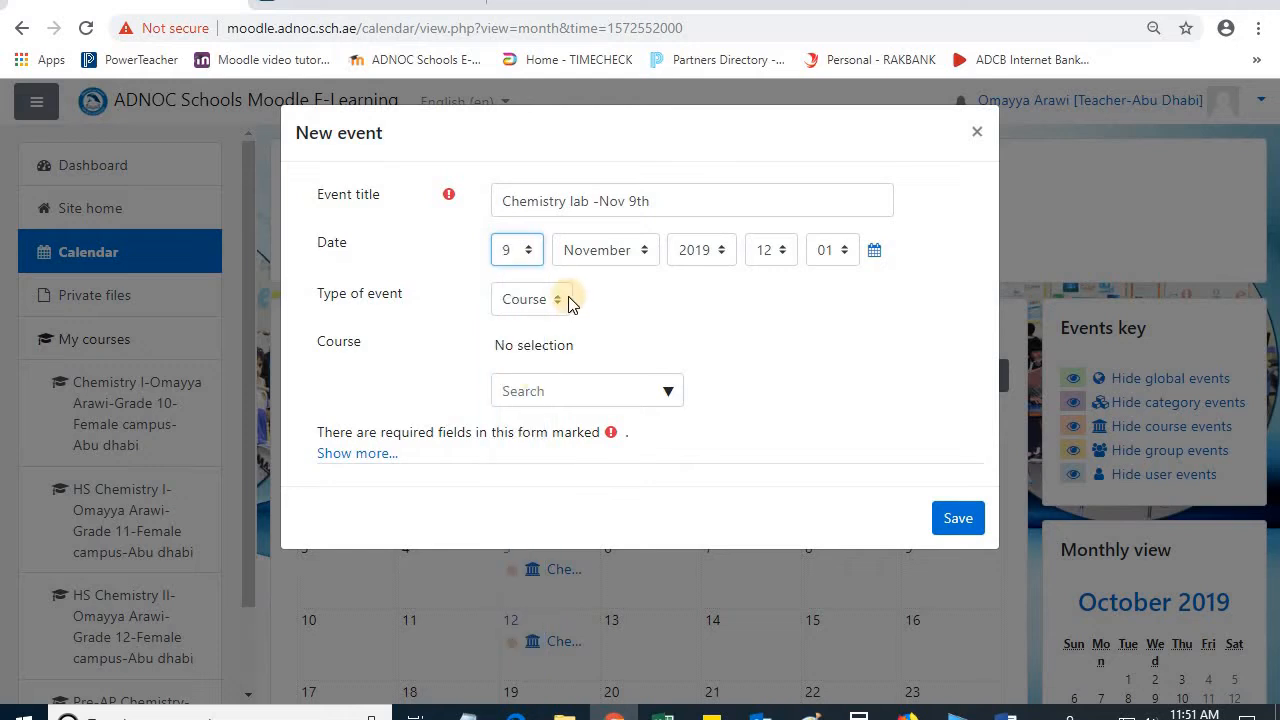
{"action": "left_click", "coordinate": [590, 389]}
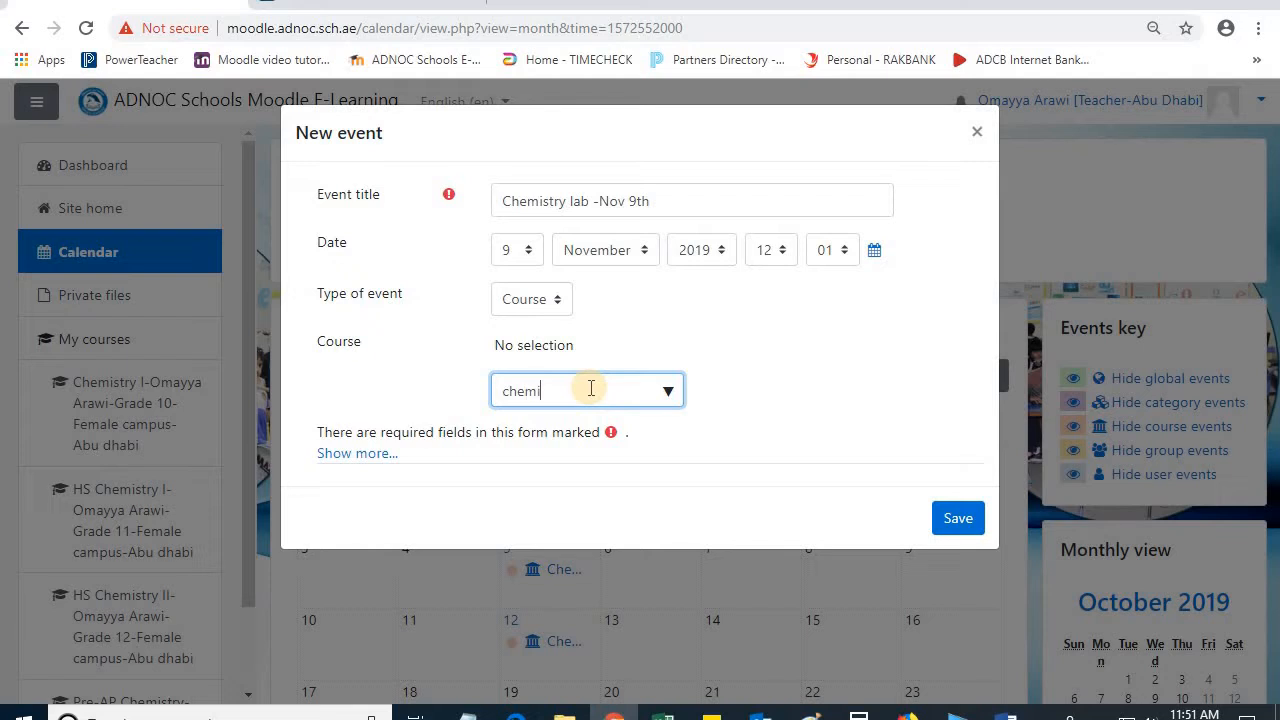
{"action": "left_click", "coordinate": [660, 458]}
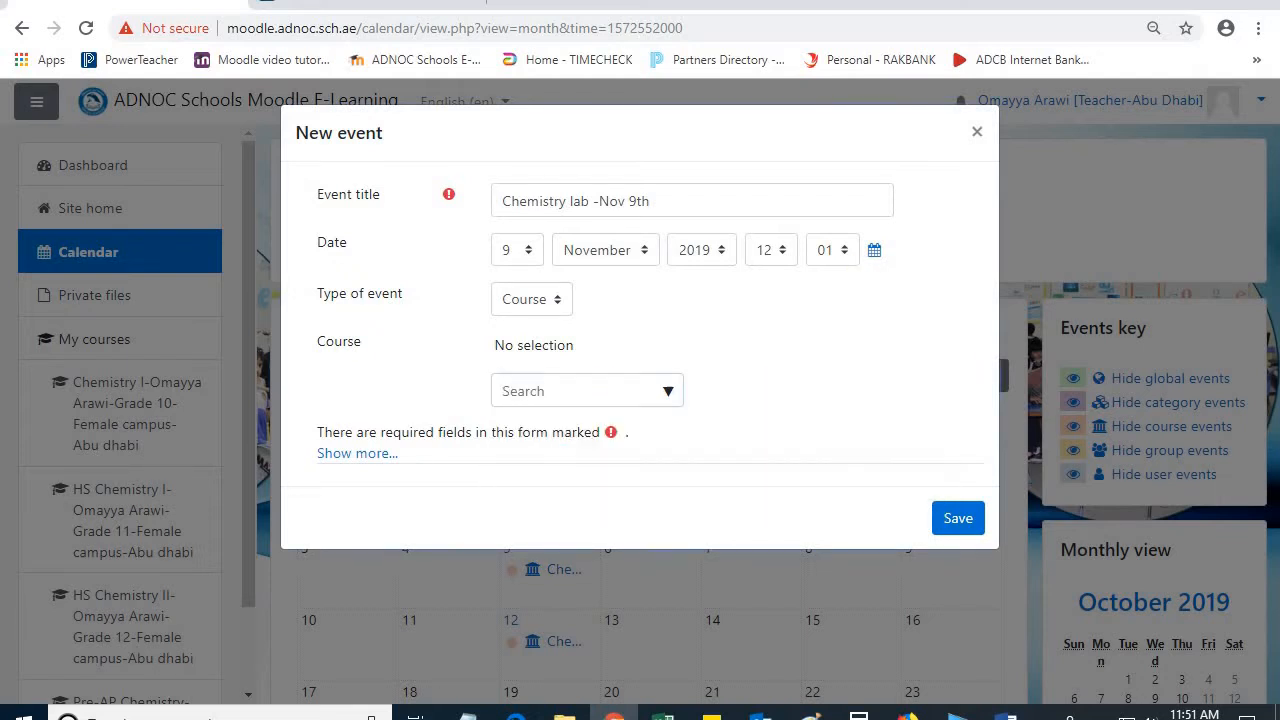
{"action": "left_click", "coordinate": [958, 518]}
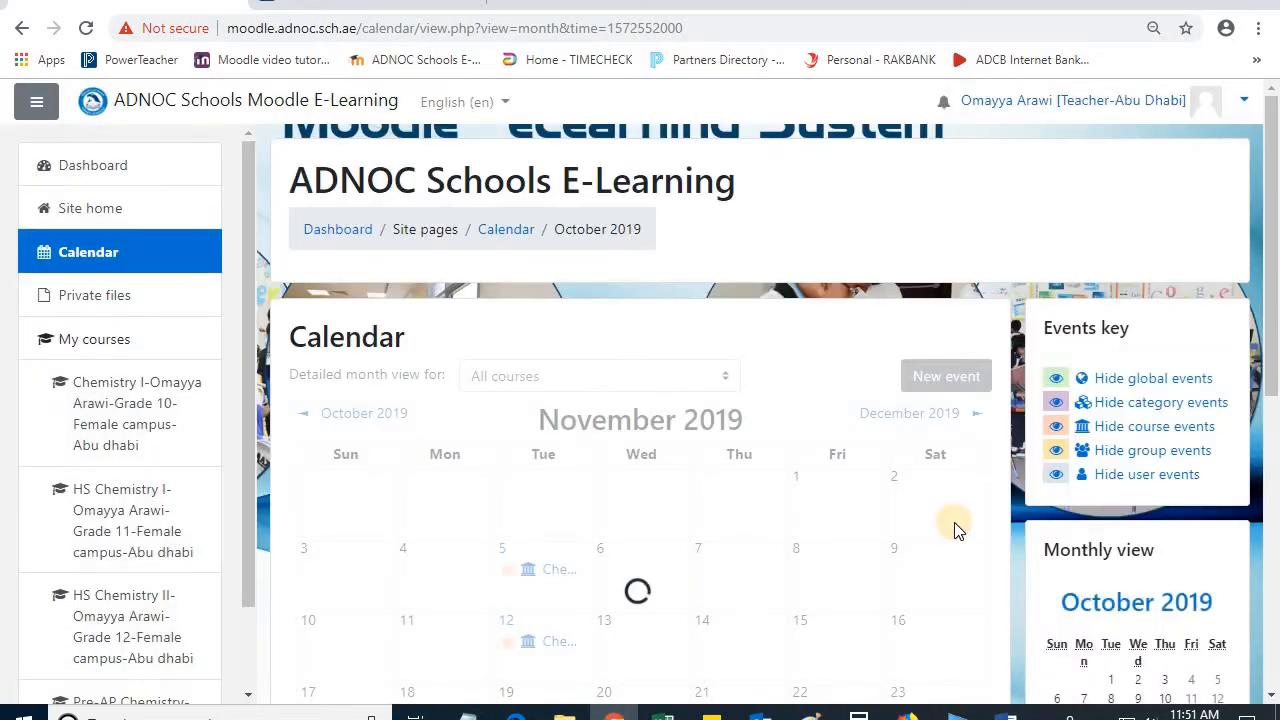
Step: Examine the November 2019 events in the month grid and in the small monthly view calendars
{"action": "scroll", "coordinate": [951, 528], "scroll_direction": "down", "scroll_amount": 2}
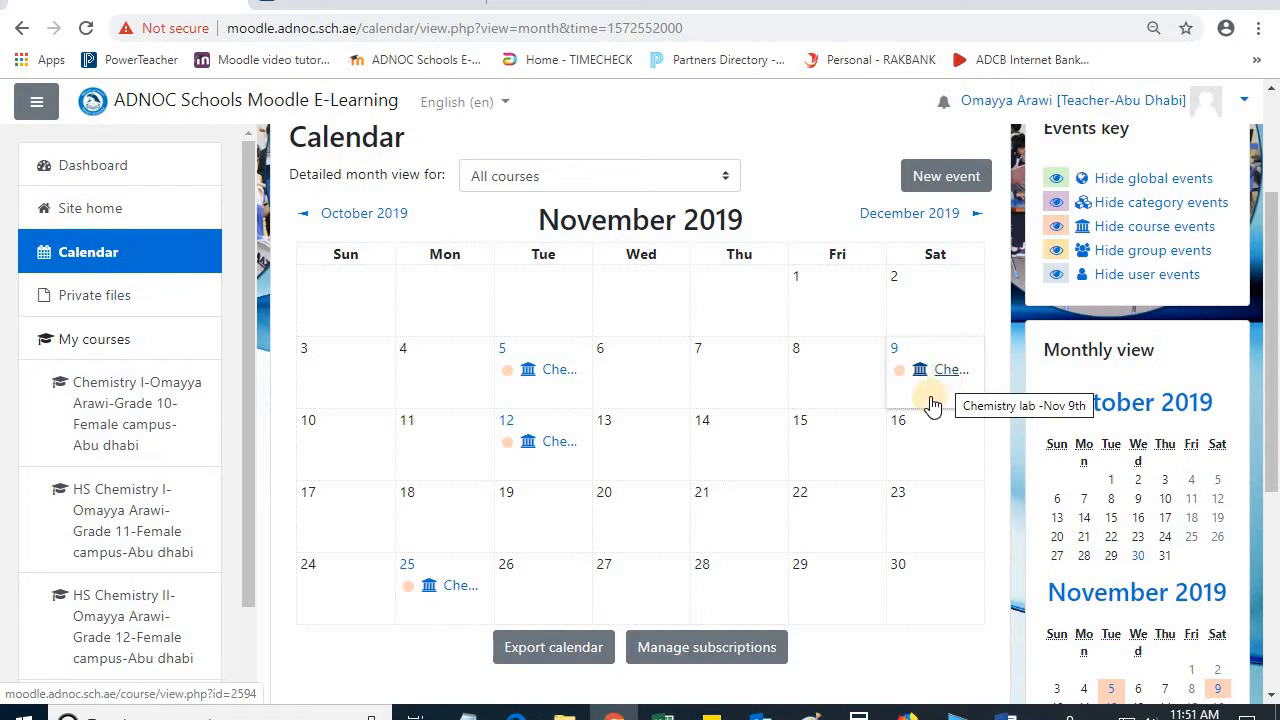
{"action": "scroll", "coordinate": [637, 294], "scroll_direction": "down", "scroll_amount": 1}
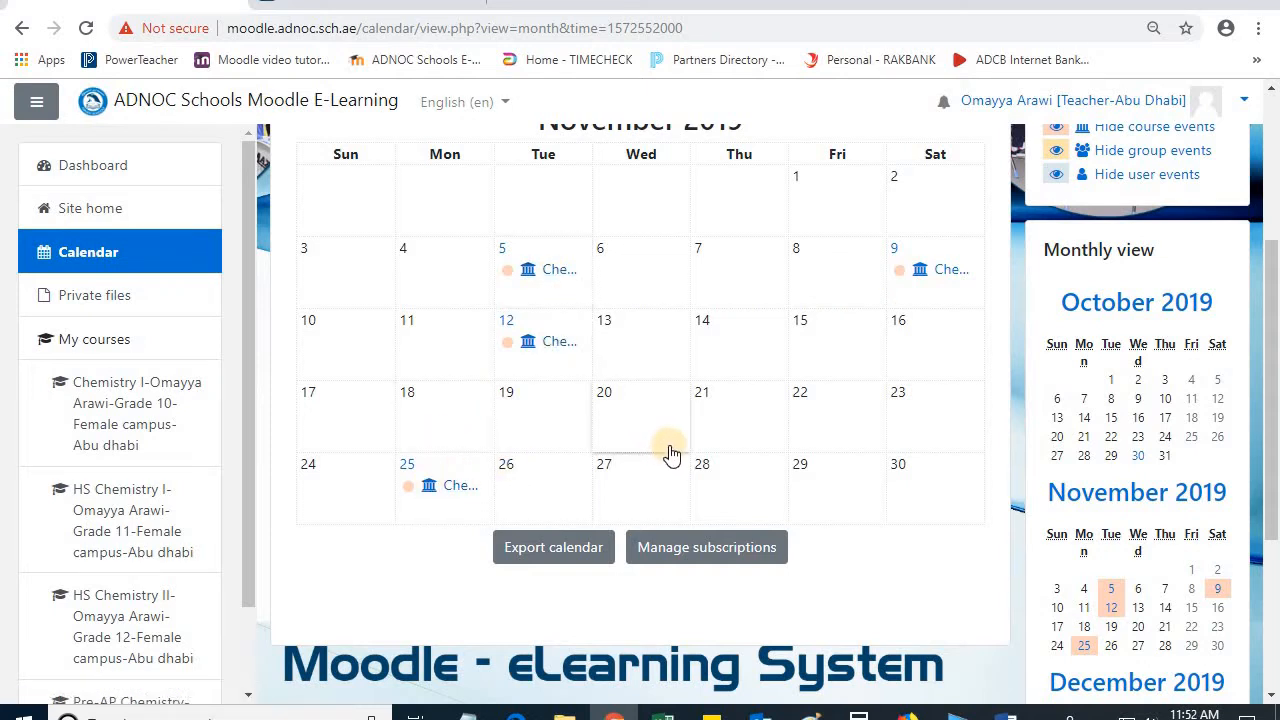
{"action": "scroll", "coordinate": [670, 452], "scroll_direction": "up", "scroll_amount": 1}
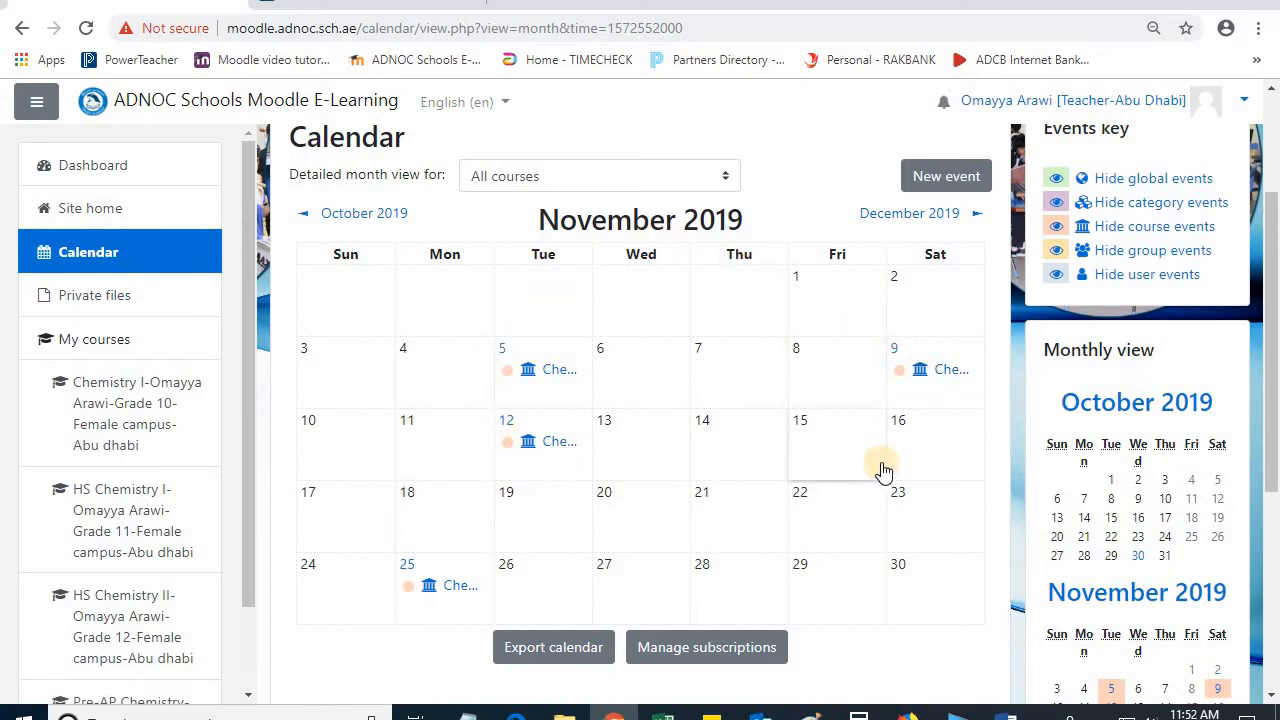
{"action": "scroll", "coordinate": [885, 465], "scroll_direction": "down", "scroll_amount": 1}
{"action": "scroll", "coordinate": [1108, 453], "scroll_direction": "down", "scroll_amount": 2}
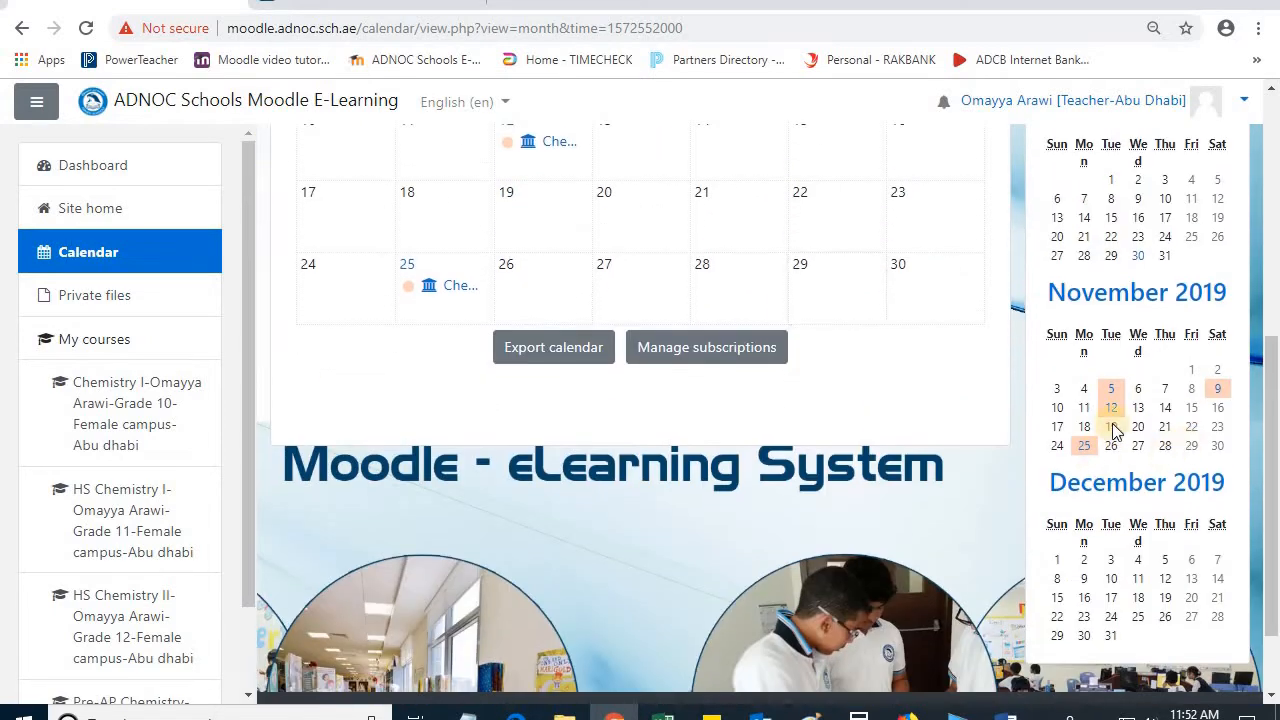
{"action": "mouse_move", "coordinate": [1118, 398]}
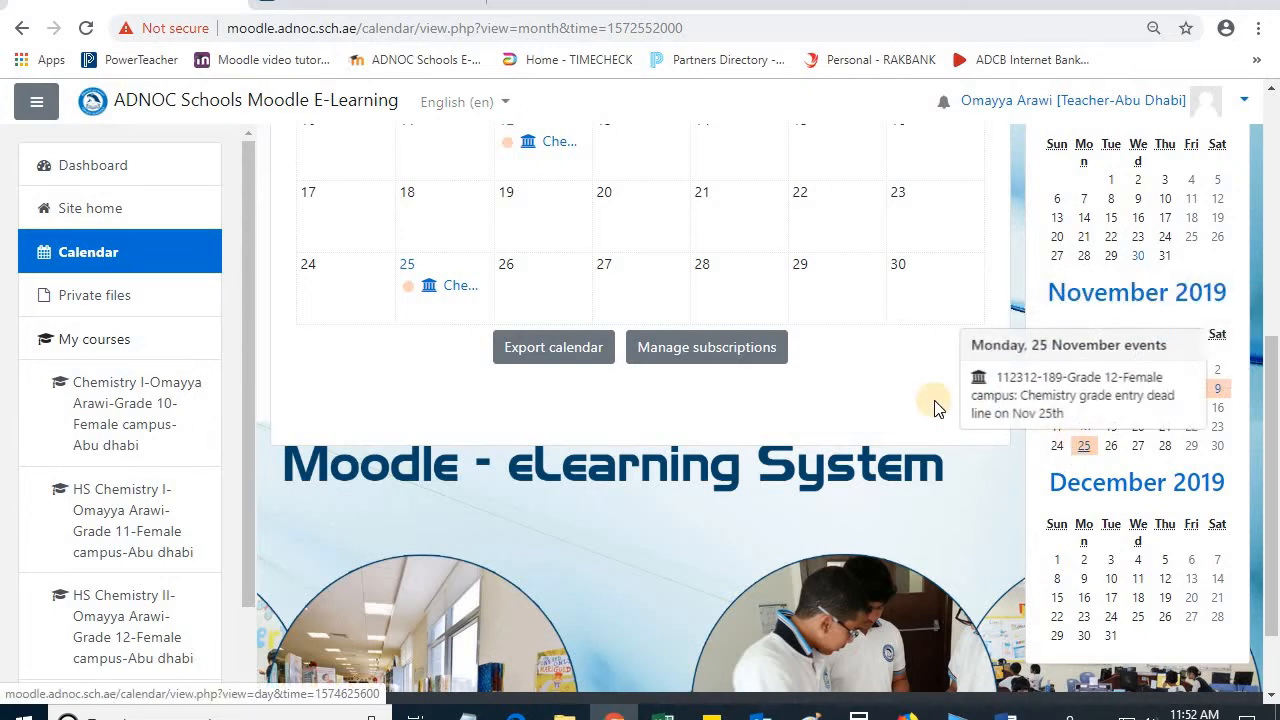
{"action": "scroll", "coordinate": [934, 408], "scroll_direction": "up", "scroll_amount": 3}
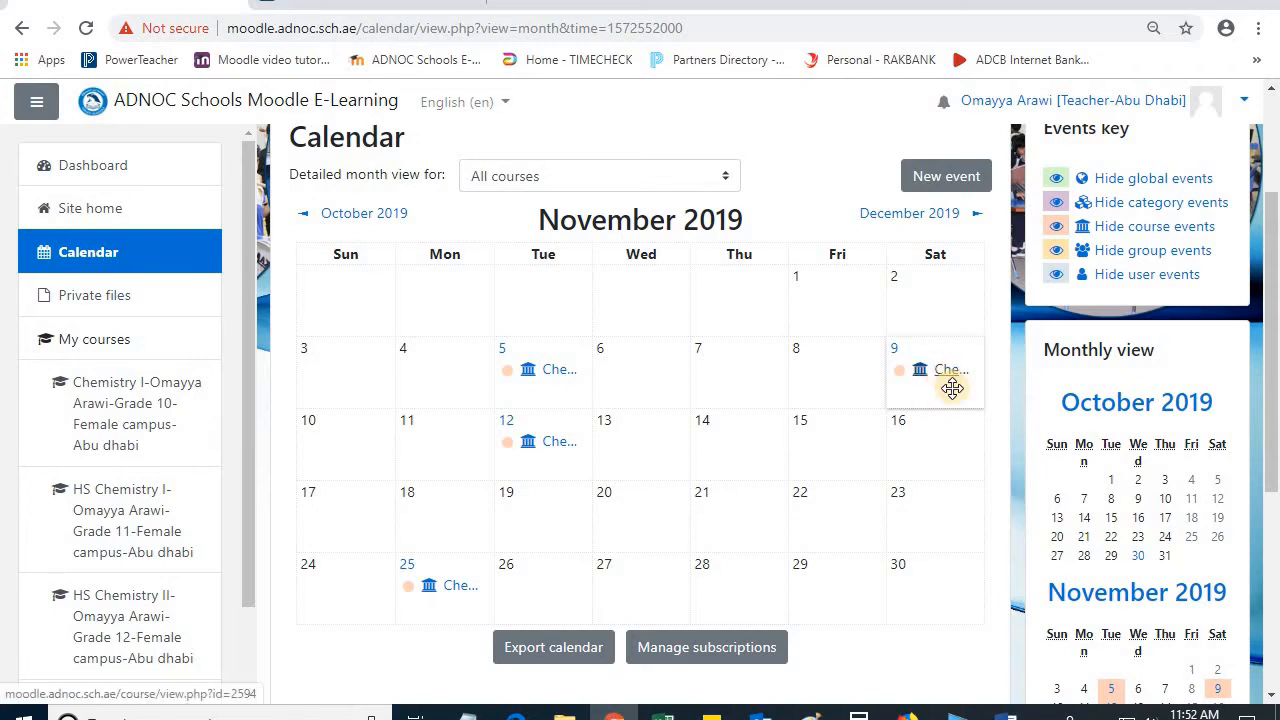
Step: Delete the "Chemistry lab -Nov 9th" event from the calendar
{"action": "left_click", "coordinate": [952, 386]}
{"action": "left_click", "coordinate": [762, 336]}
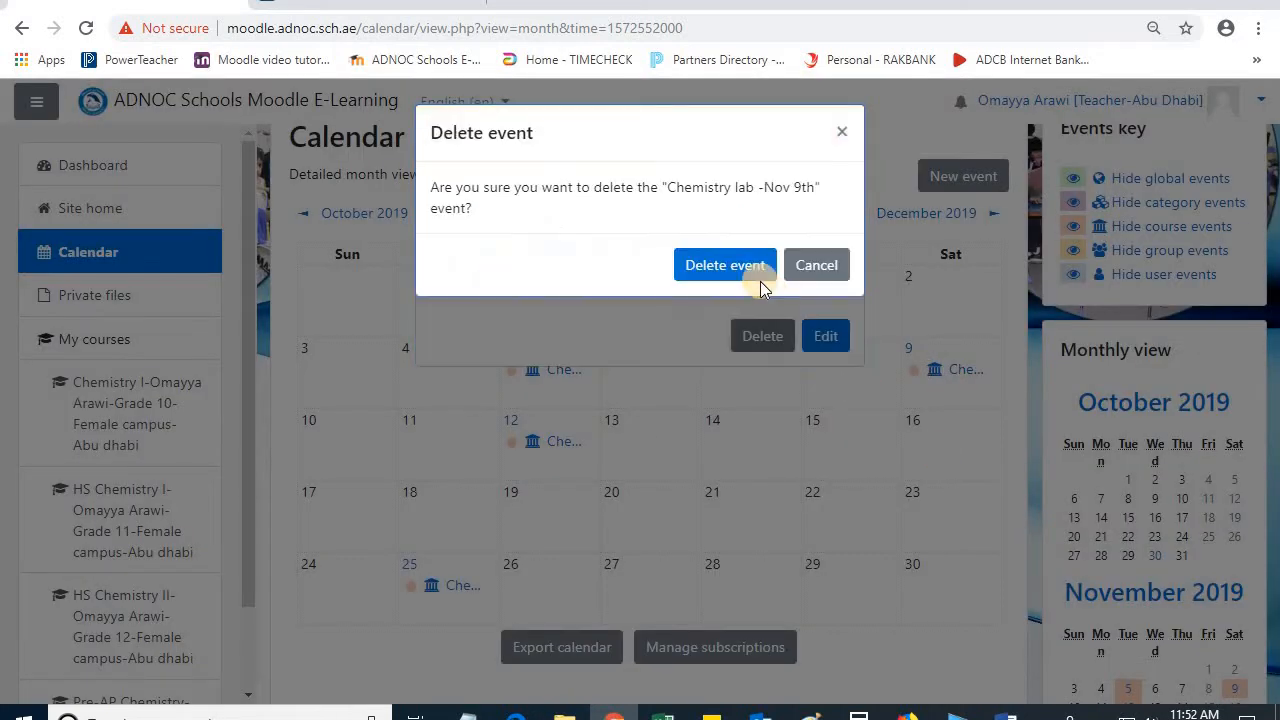
{"action": "left_click", "coordinate": [725, 265]}
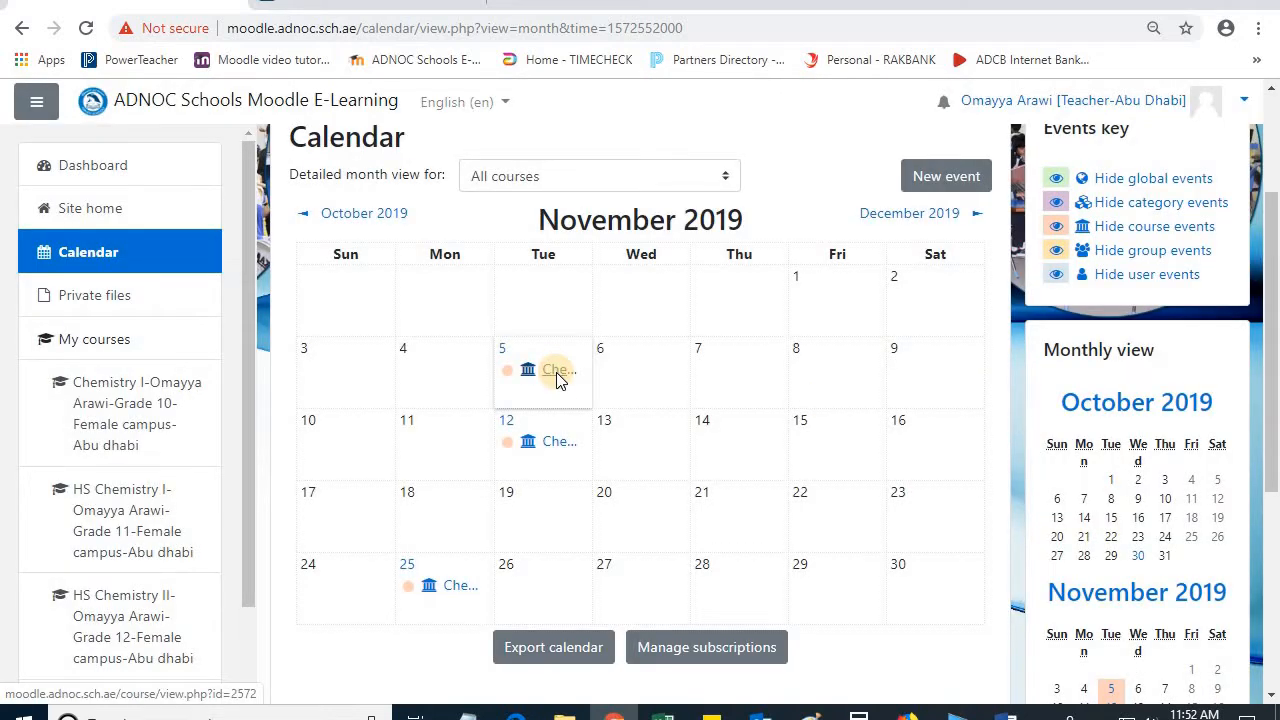
Step: Delete the chemistry project evaluation event on 5 November
{"action": "left_click", "coordinate": [557, 374]}
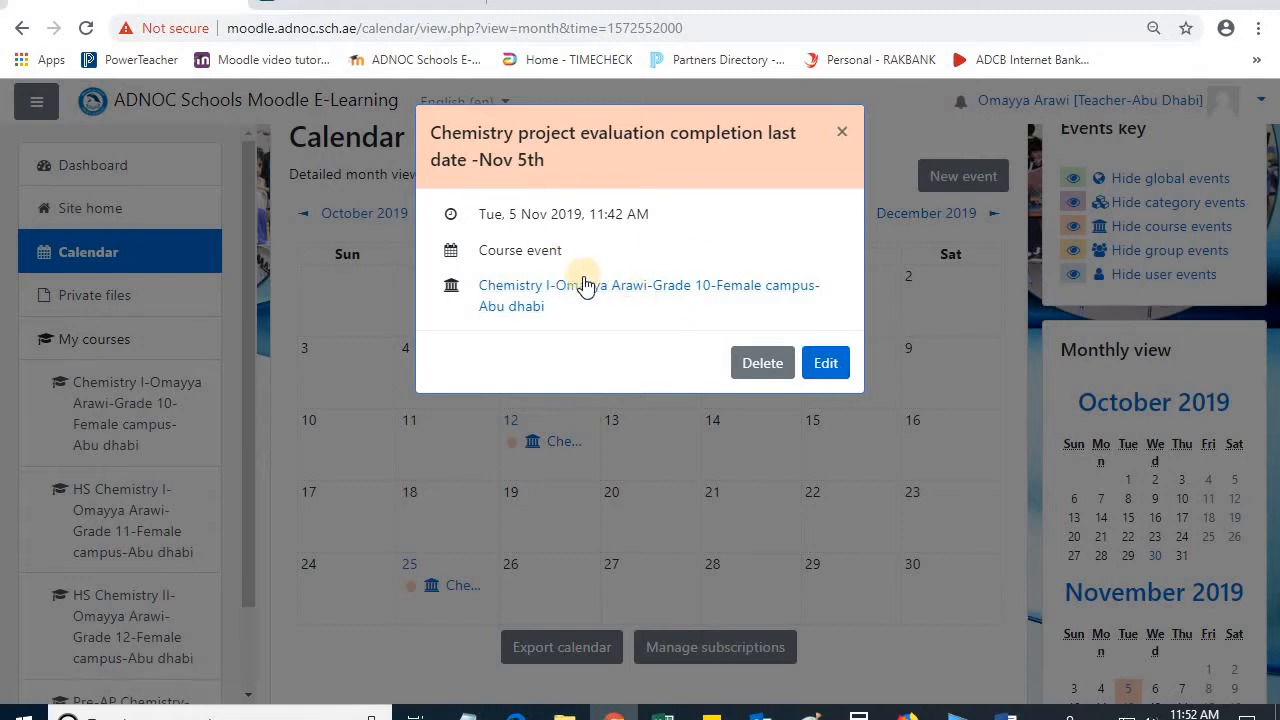
{"action": "left_click", "coordinate": [750, 362]}
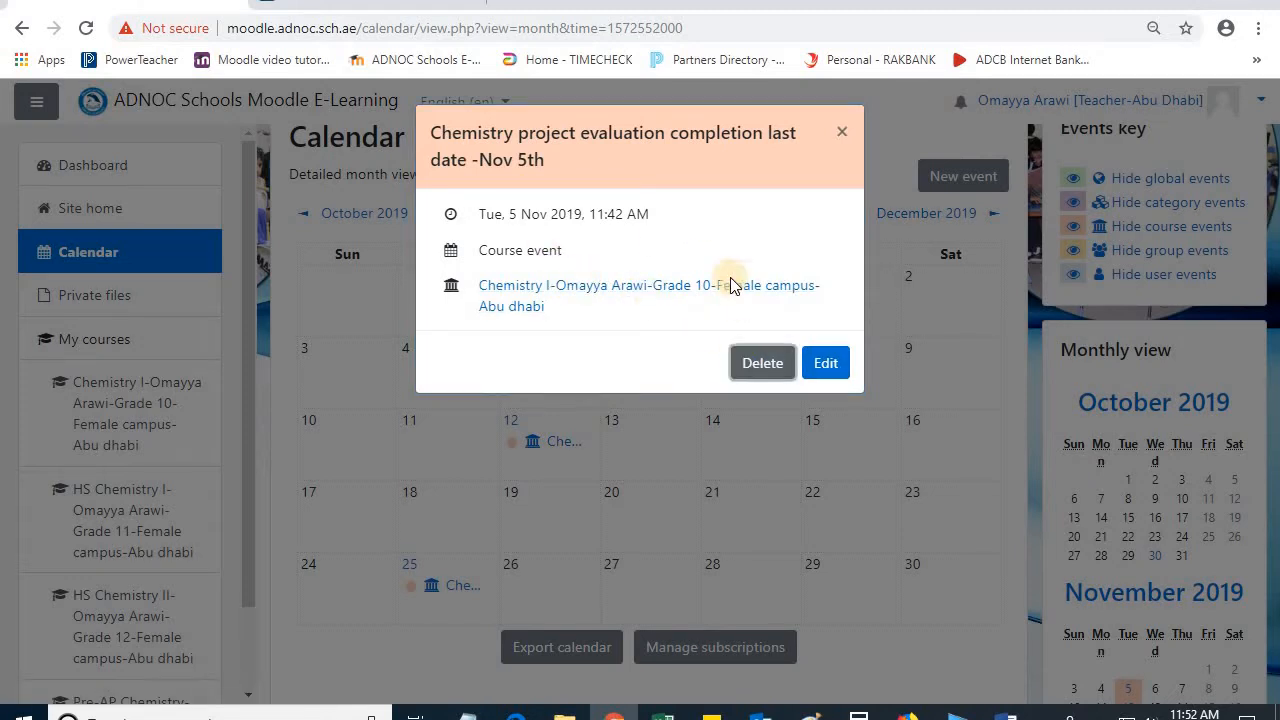
{"action": "left_click", "coordinate": [708, 272]}
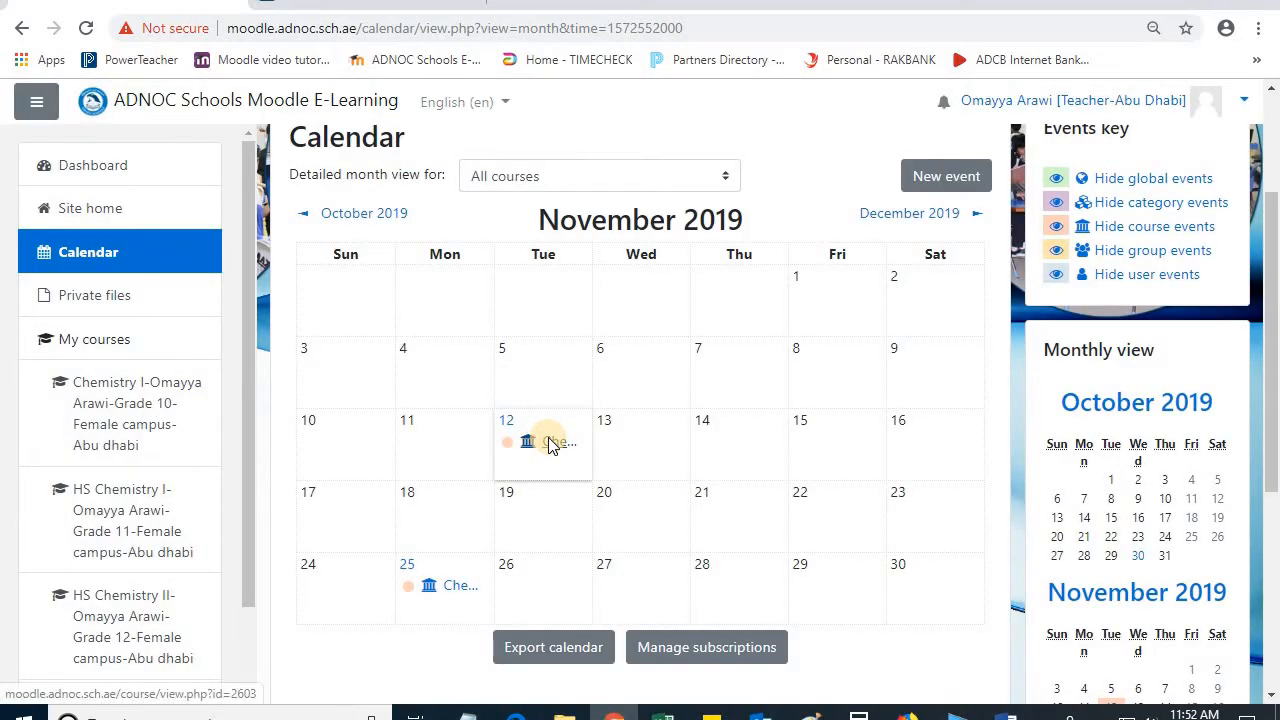
{"action": "left_click", "coordinate": [551, 444]}
{"action": "left_click", "coordinate": [826, 363]}
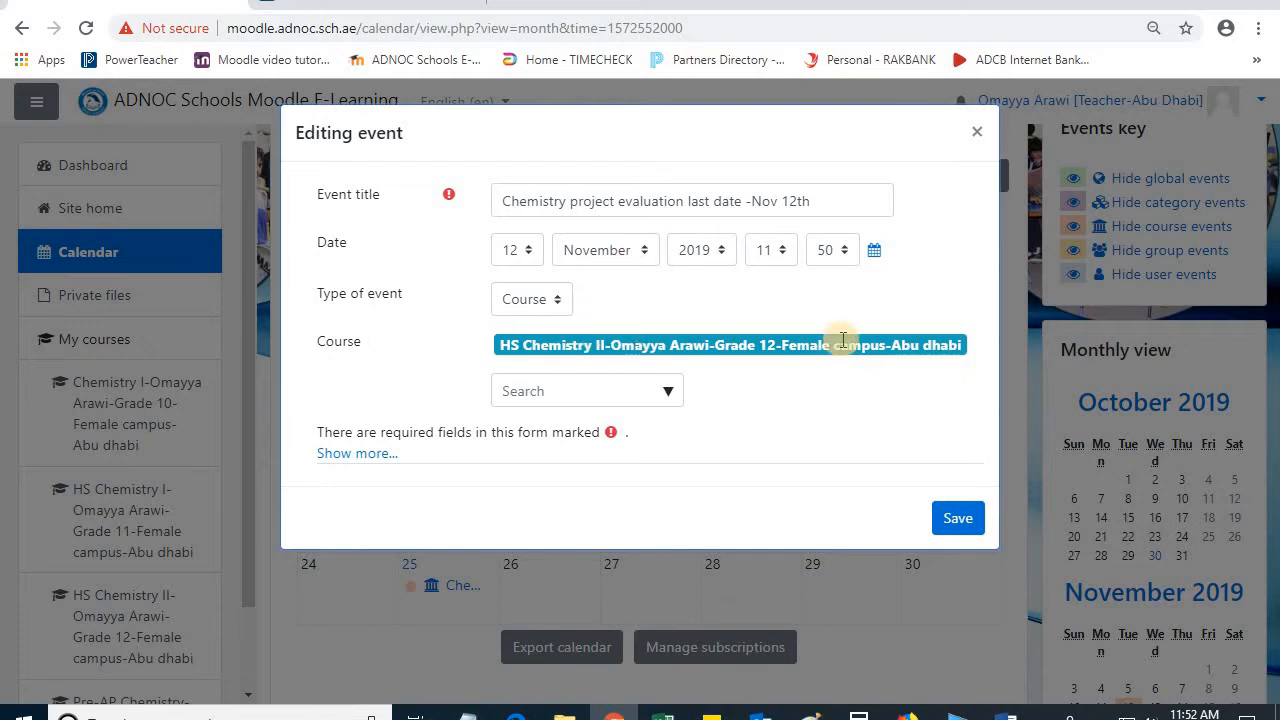
{"action": "left_click", "coordinate": [976, 133]}
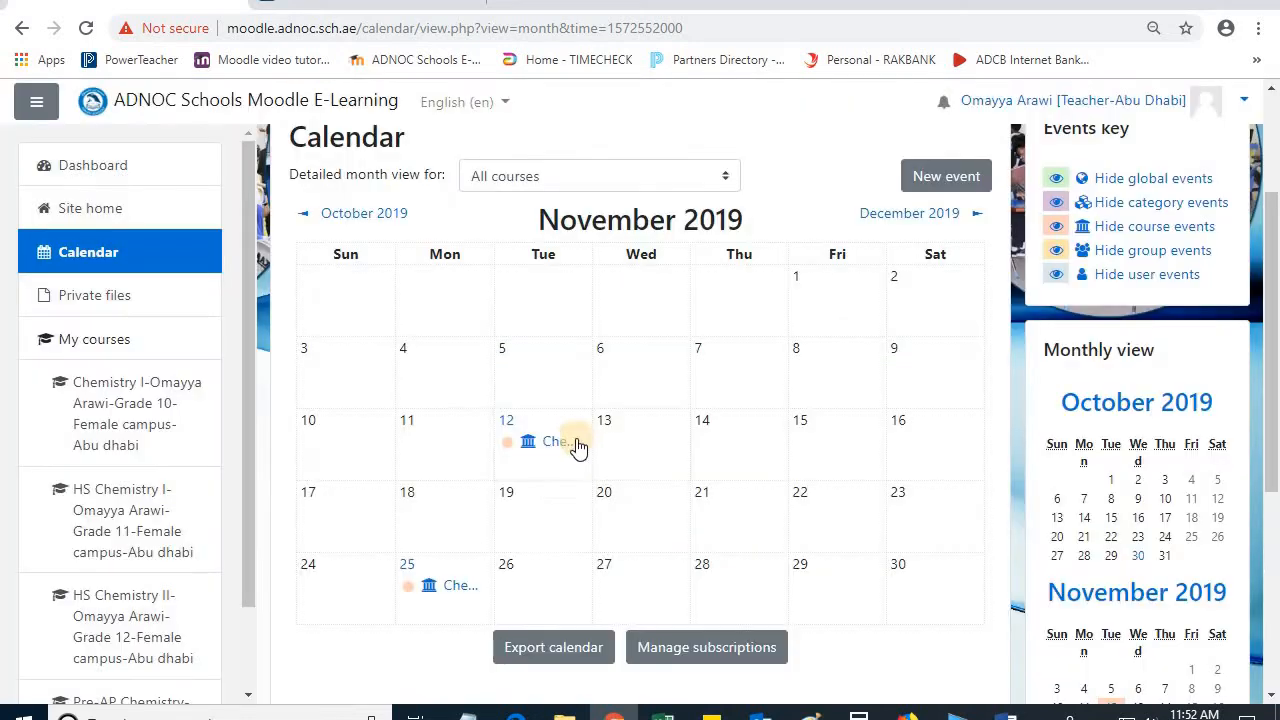
Step: Delete the chemistry project evaluation event on 12 November
{"action": "left_click", "coordinate": [553, 443]}
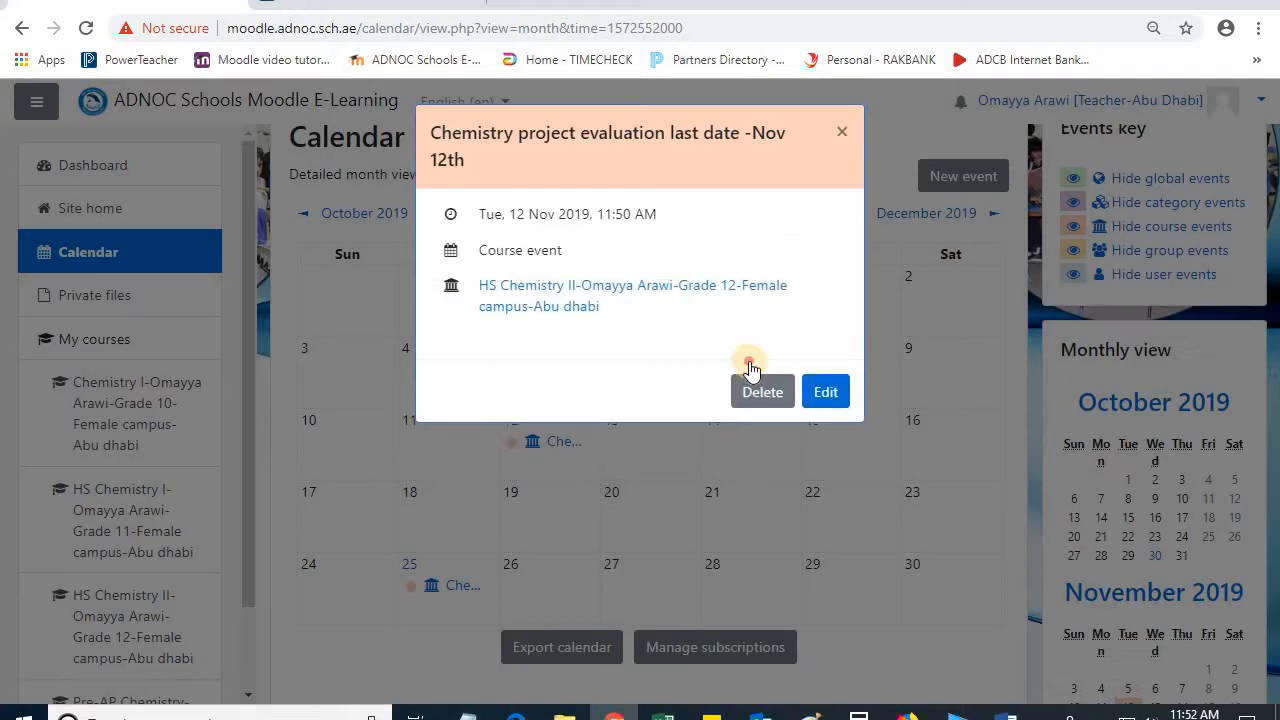
{"action": "left_click", "coordinate": [749, 363]}
{"action": "left_click", "coordinate": [750, 263]}
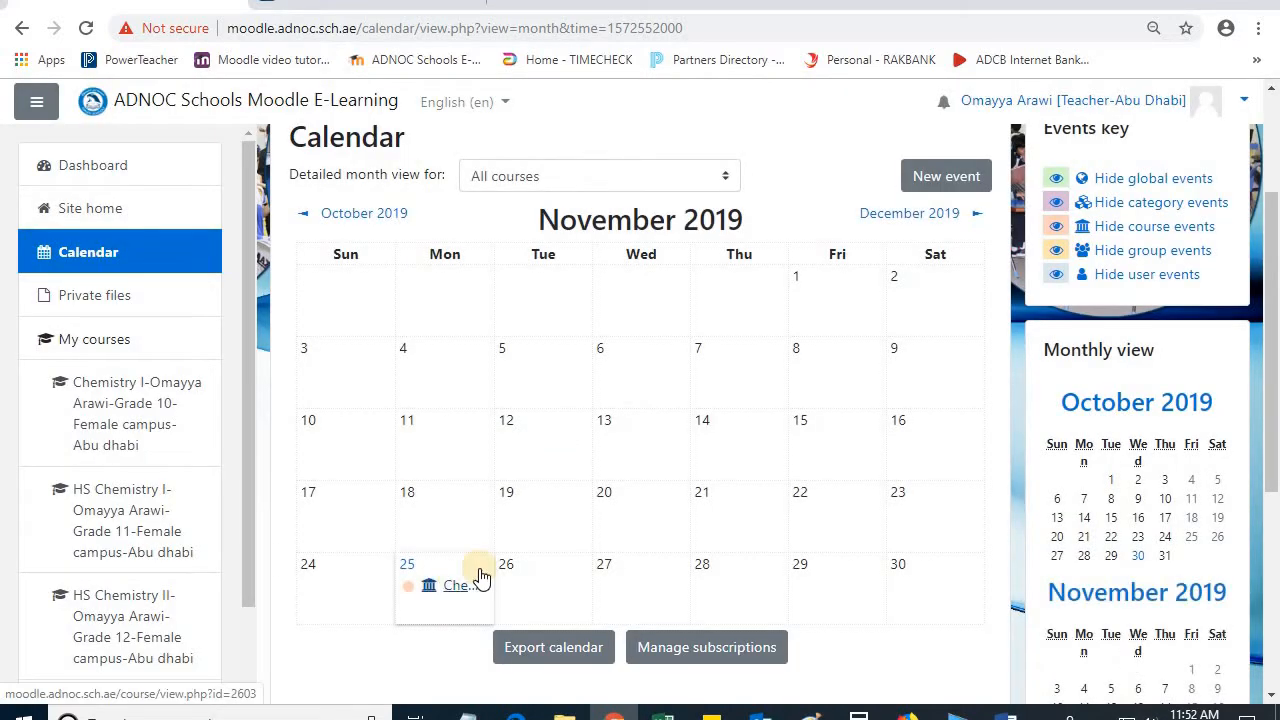
Step: Delete the chemistry grade entry deadline event on 25 November
{"action": "left_click", "coordinate": [480, 580]}
{"action": "left_click", "coordinate": [755, 336]}
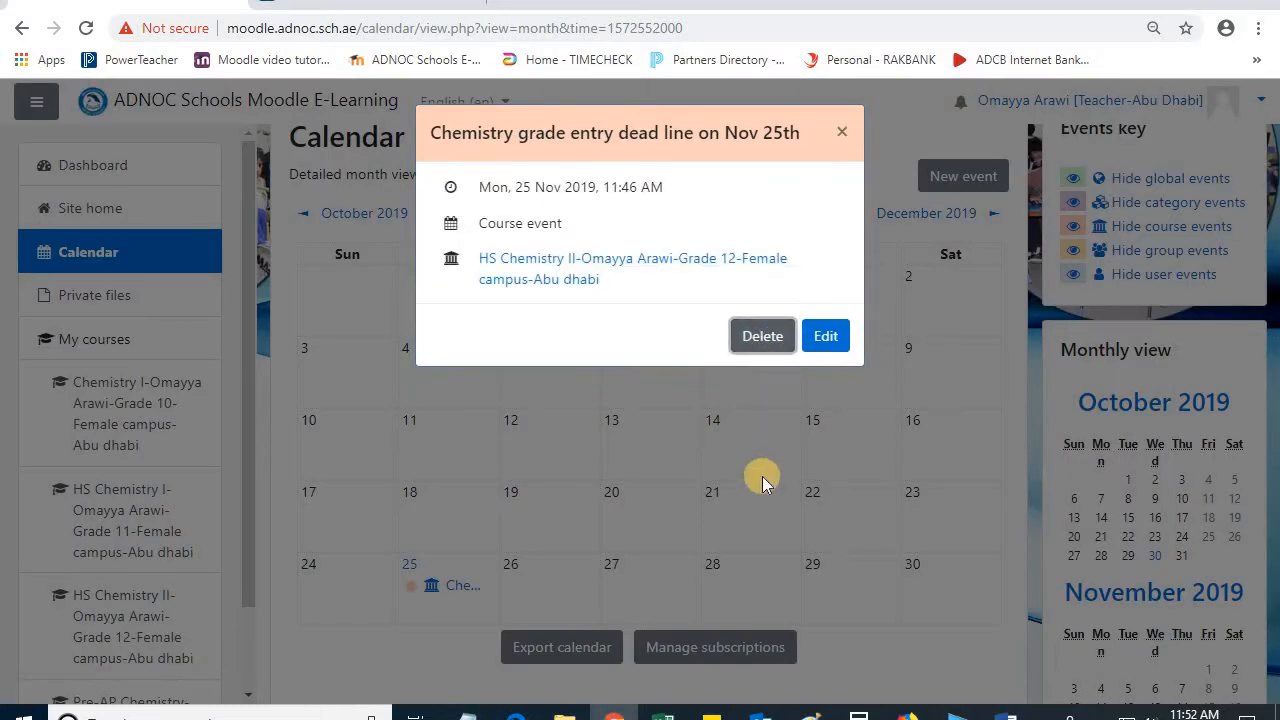
{"action": "left_click", "coordinate": [703, 270]}
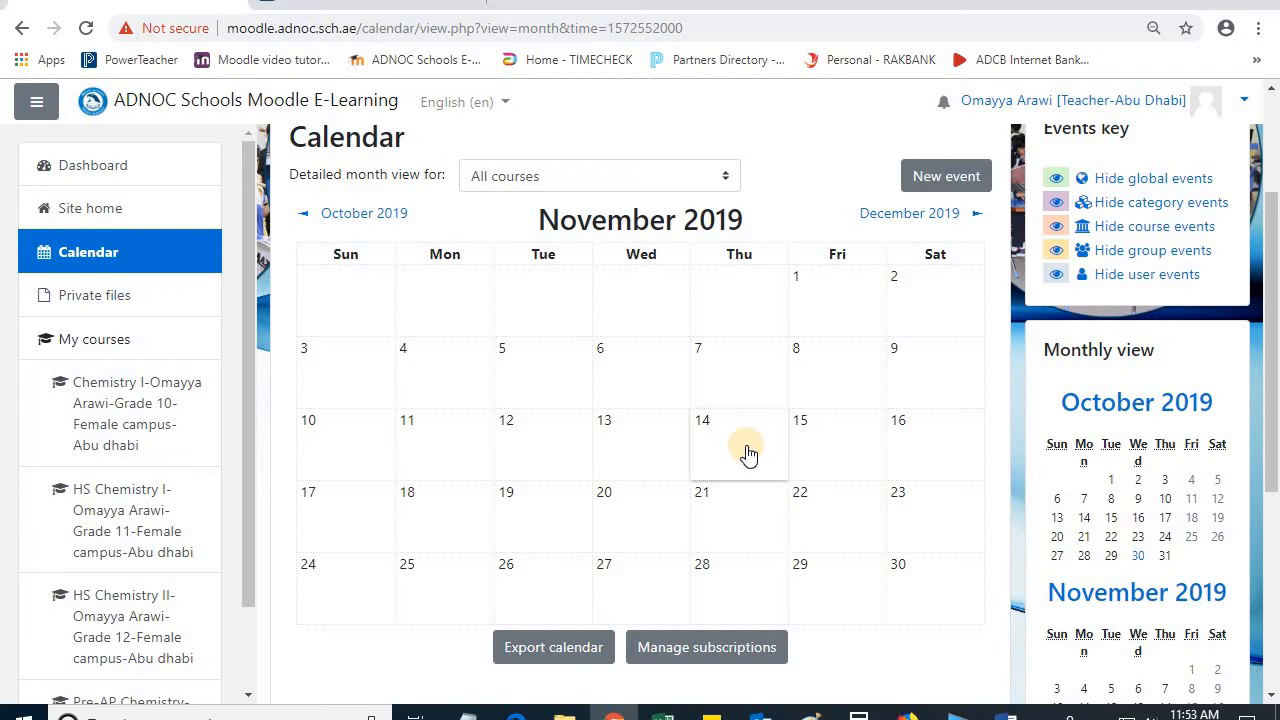
Step: Open the Private files page
{"action": "scroll", "coordinate": [748, 453], "scroll_direction": "down", "scroll_amount": 1}
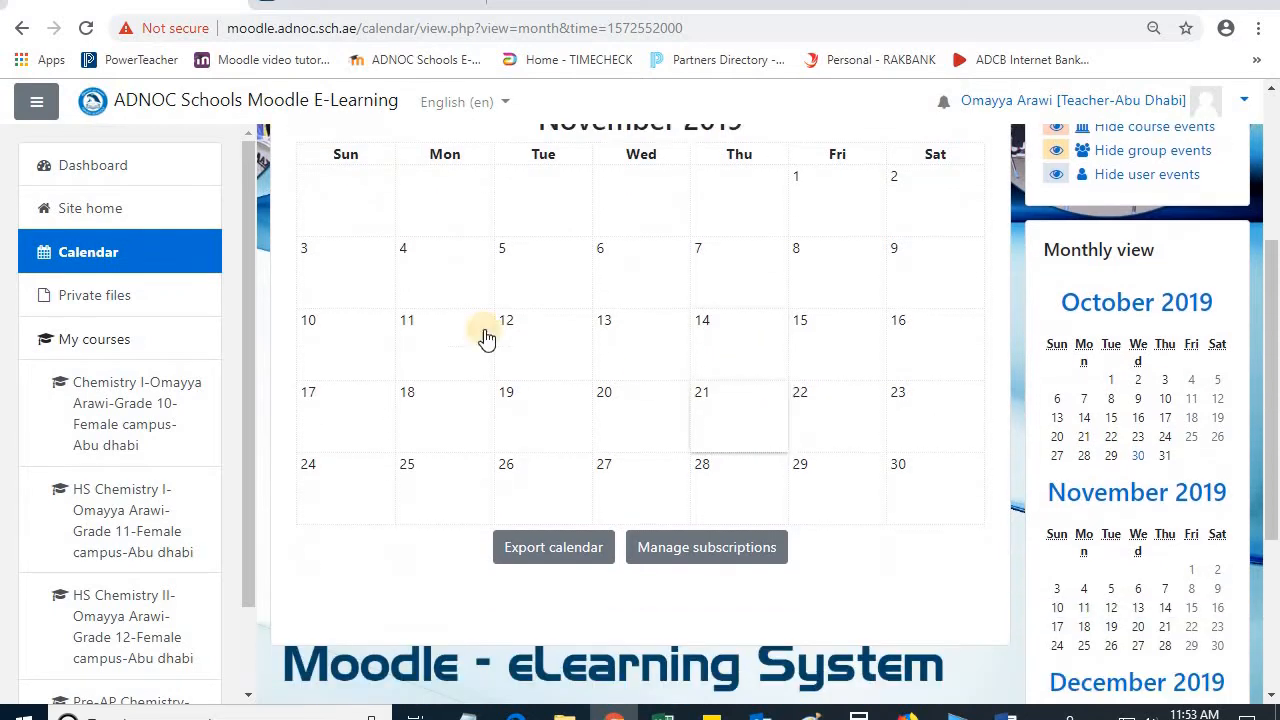
{"action": "left_click", "coordinate": [128, 298]}
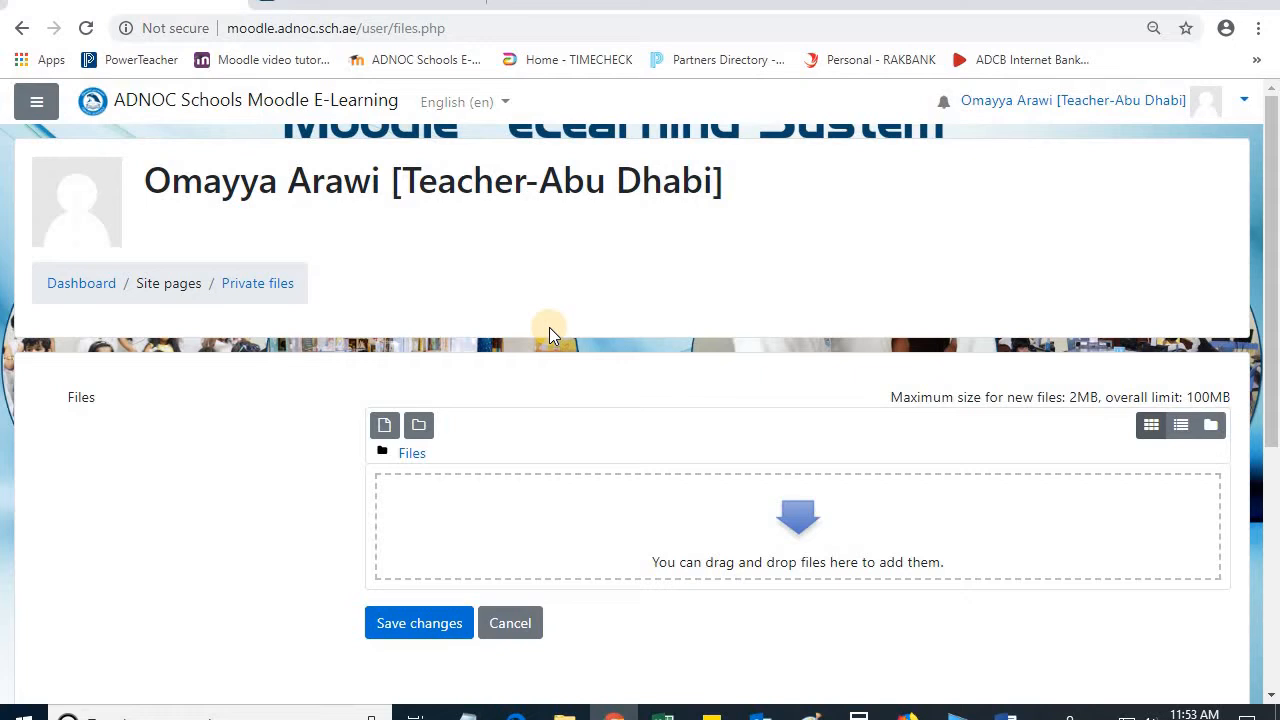
Step: Choose the Word document New Categories and Weights SAN from the Desktop as the file to upload to the private files
{"action": "left_click", "coordinate": [381, 430]}
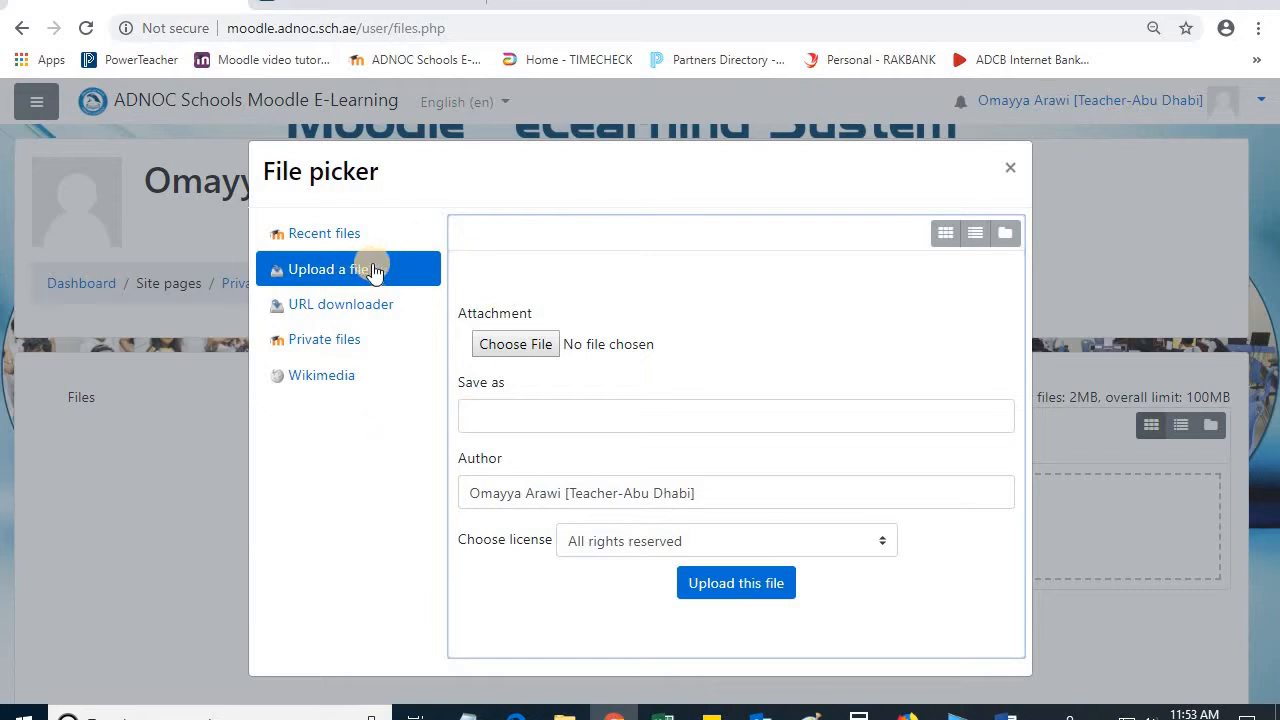
{"action": "left_click", "coordinate": [504, 341]}
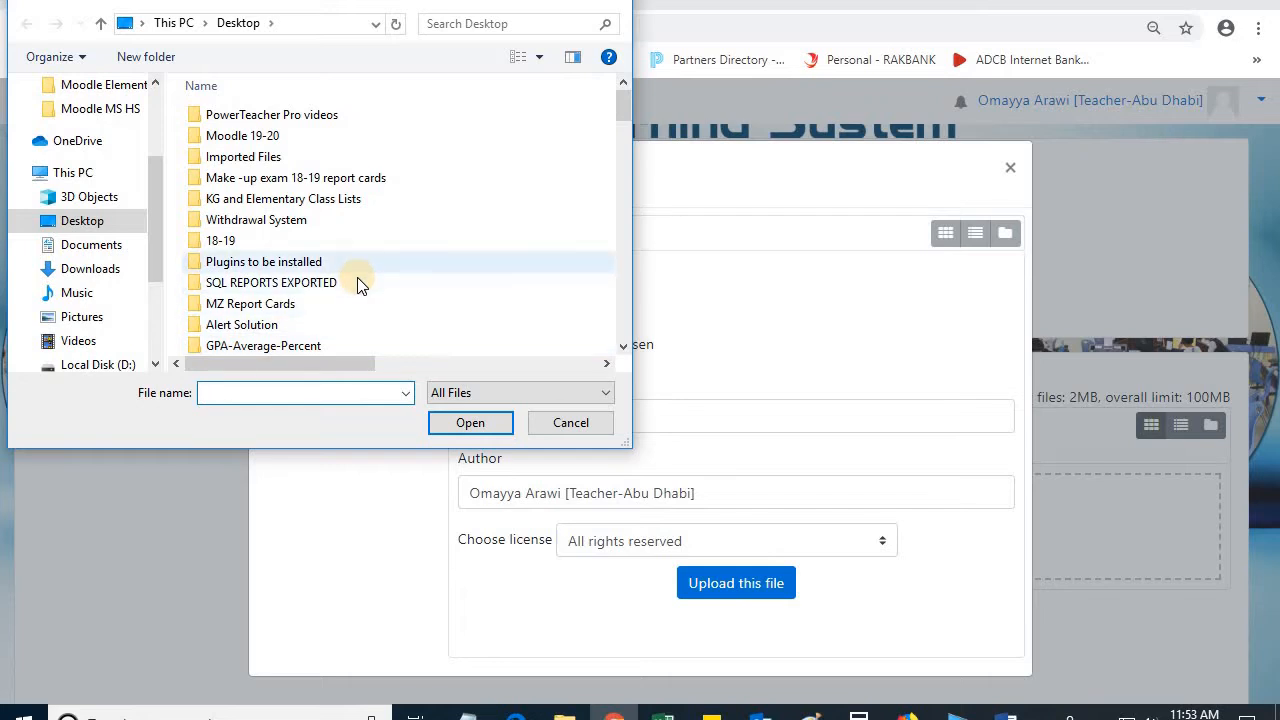
{"action": "scroll", "coordinate": [357, 277], "scroll_direction": "down", "scroll_amount": 9}
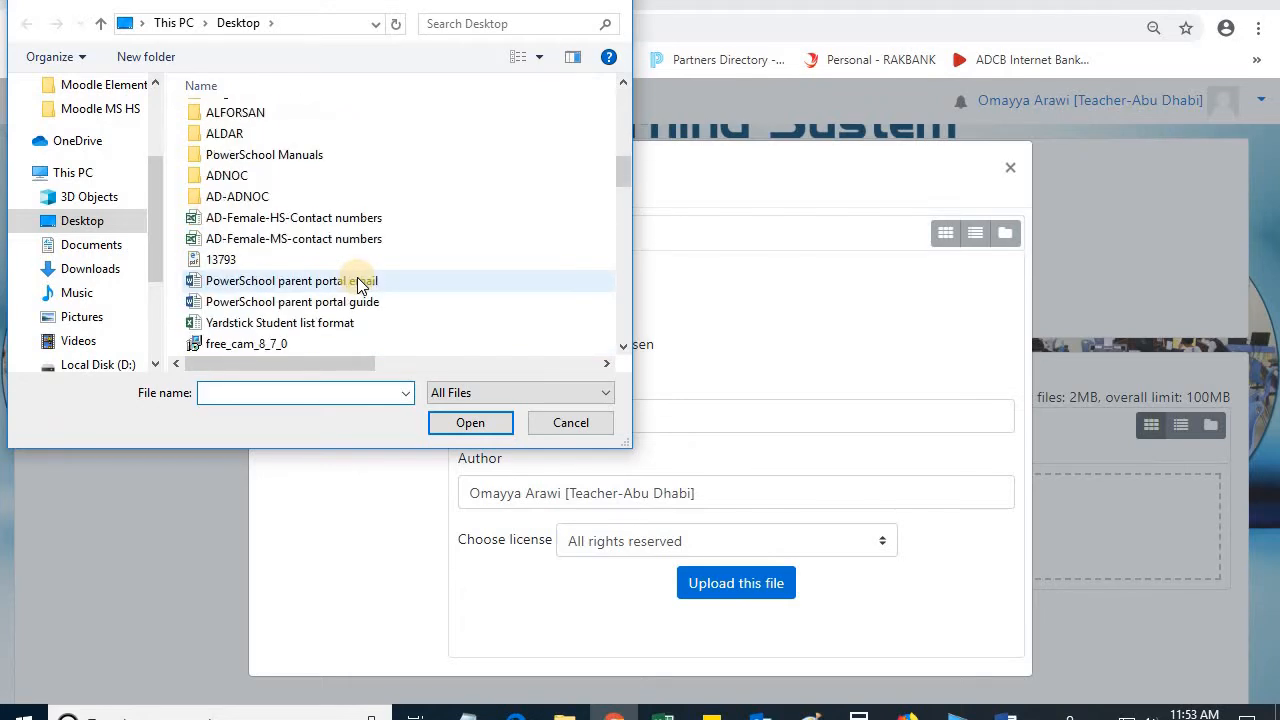
{"action": "scroll", "coordinate": [357, 277], "scroll_direction": "down", "scroll_amount": 6}
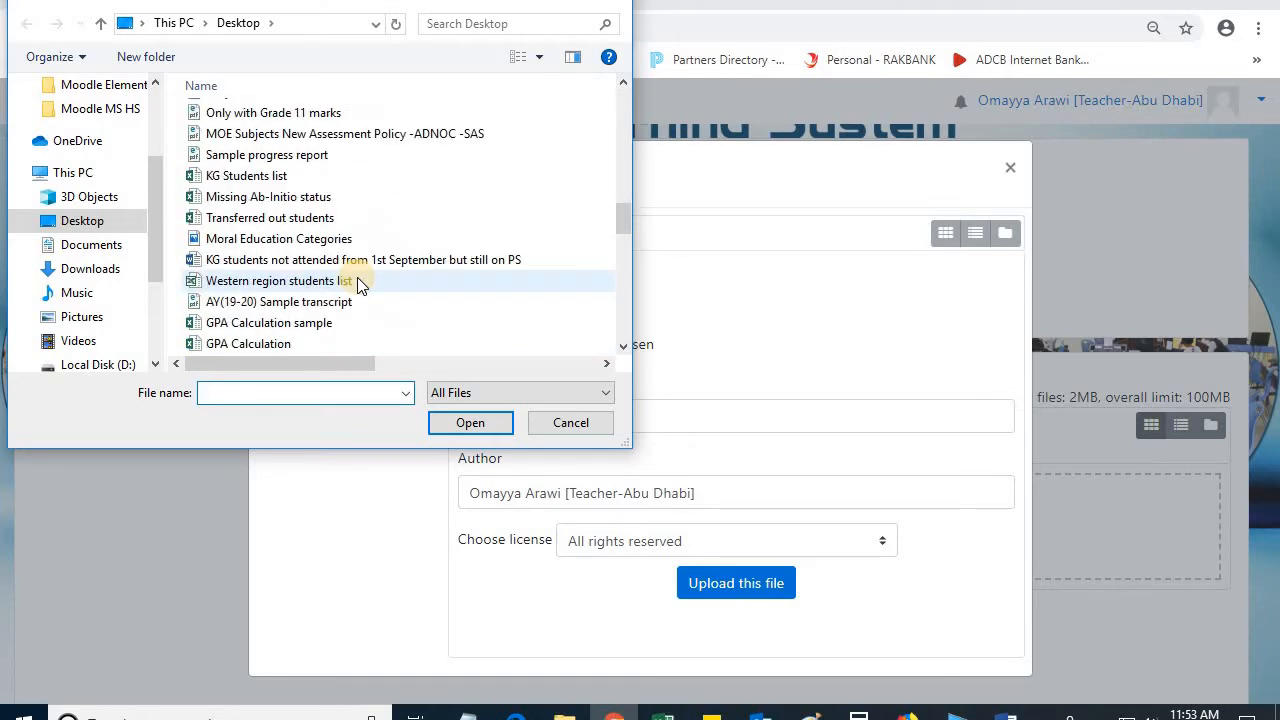
{"action": "scroll", "coordinate": [357, 280], "scroll_direction": "down", "scroll_amount": 4}
{"action": "scroll", "coordinate": [359, 284], "scroll_direction": "down", "scroll_amount": 3}
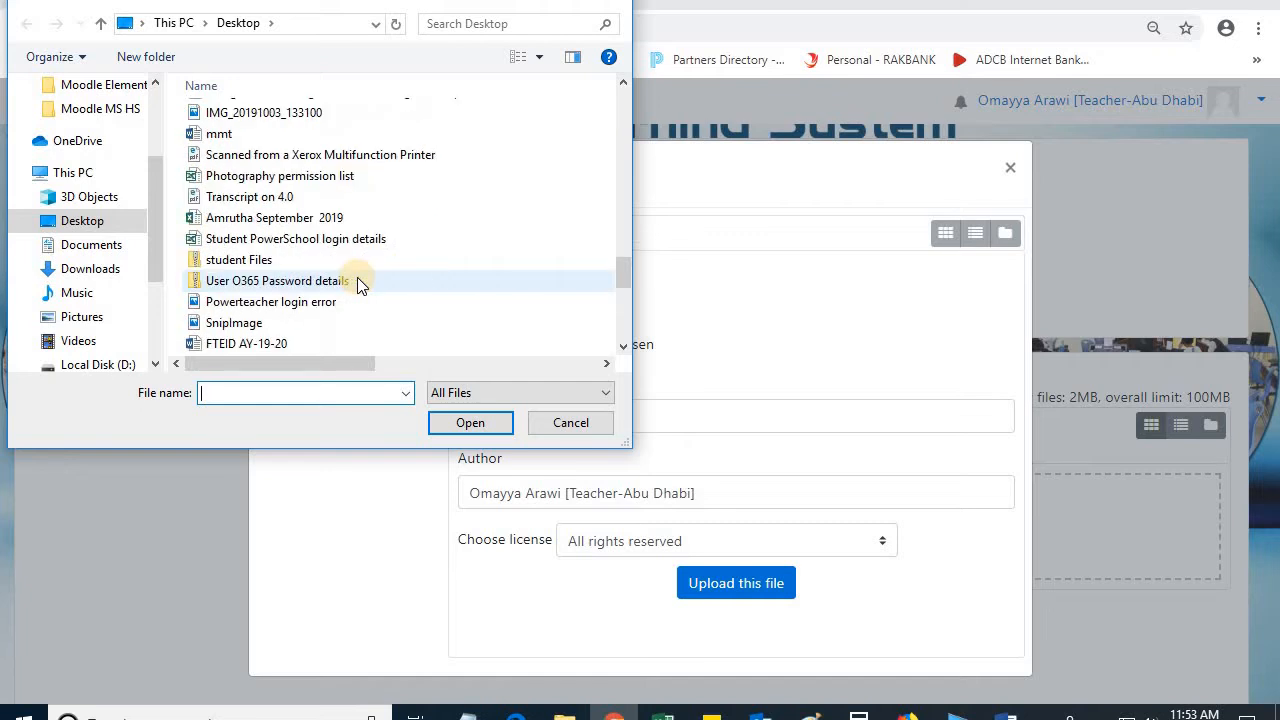
{"action": "scroll", "coordinate": [357, 277], "scroll_direction": "down", "scroll_amount": 3}
{"action": "scroll", "coordinate": [357, 280], "scroll_direction": "down", "scroll_amount": 3}
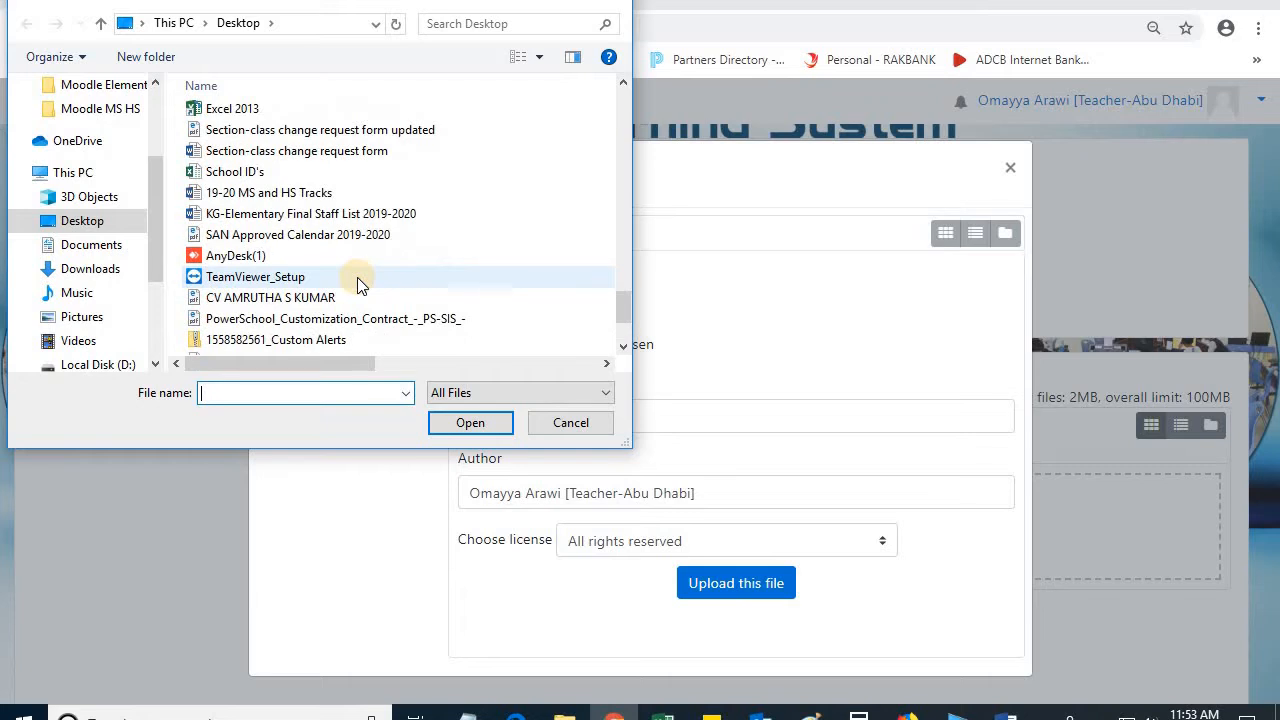
{"action": "scroll", "coordinate": [357, 284], "scroll_direction": "up", "scroll_amount": 4}
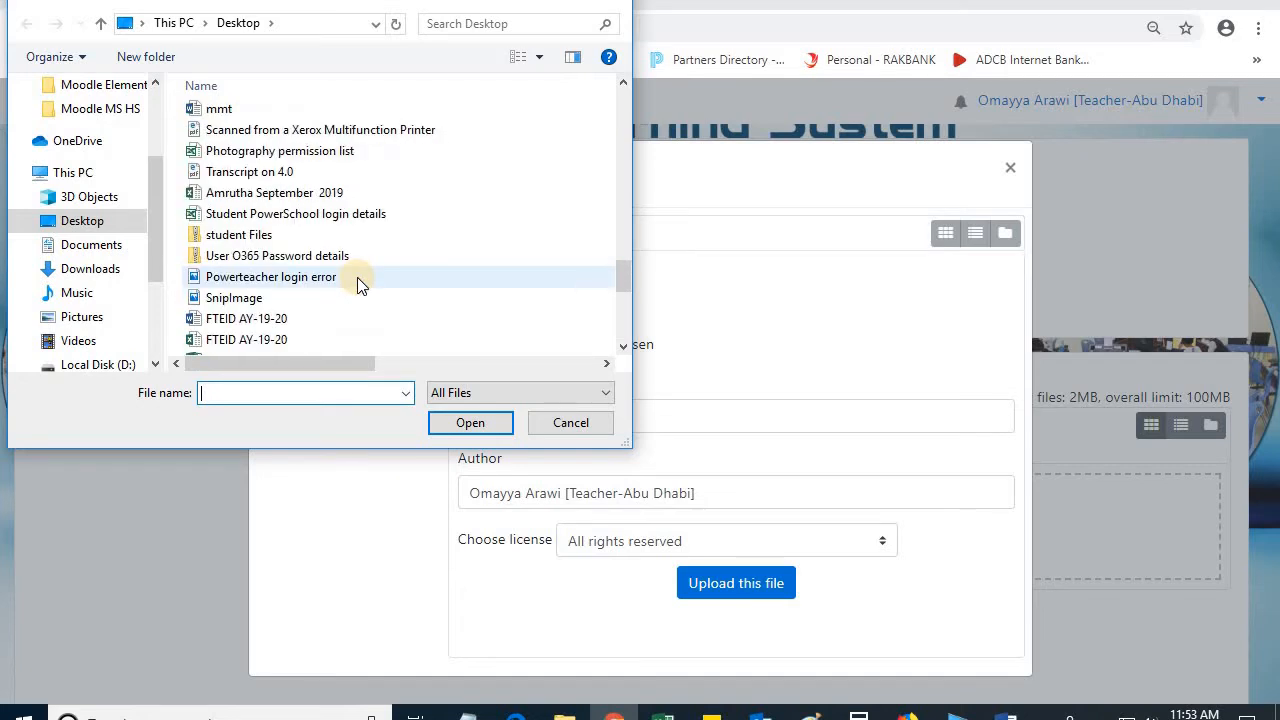
{"action": "scroll", "coordinate": [359, 284], "scroll_direction": "up", "scroll_amount": 2}
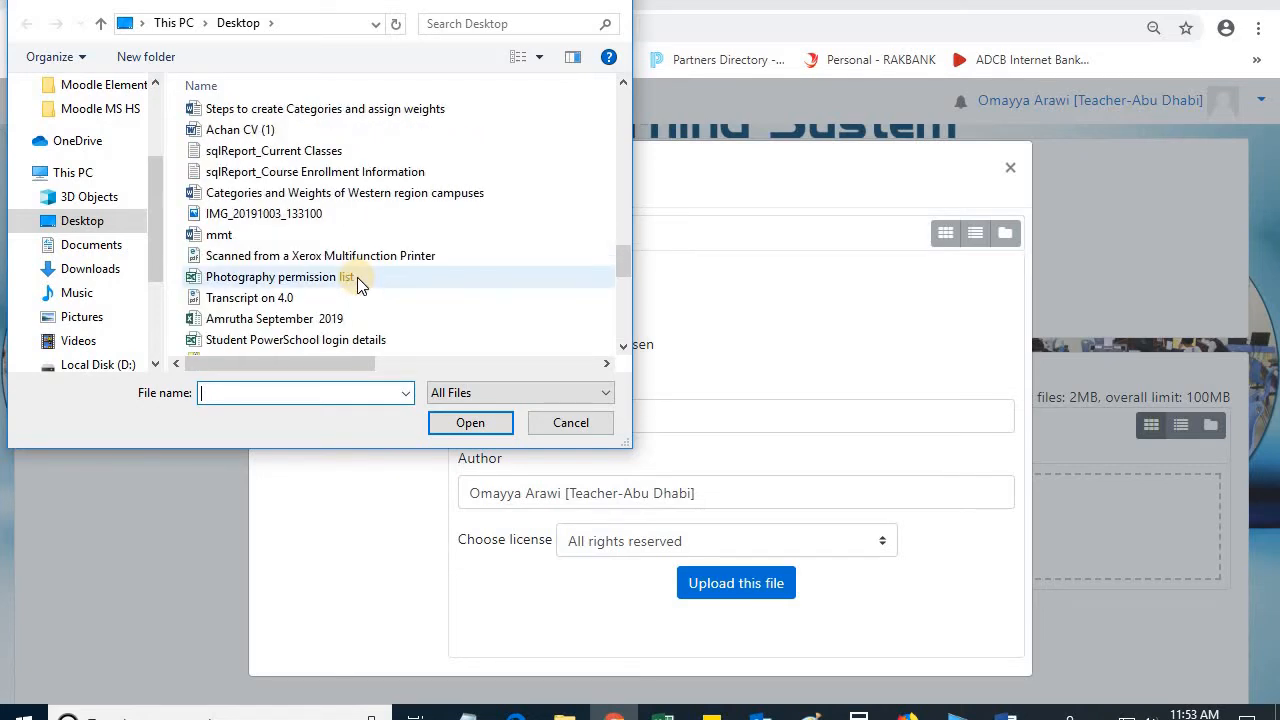
{"action": "scroll", "coordinate": [357, 277], "scroll_direction": "up", "scroll_amount": 1}
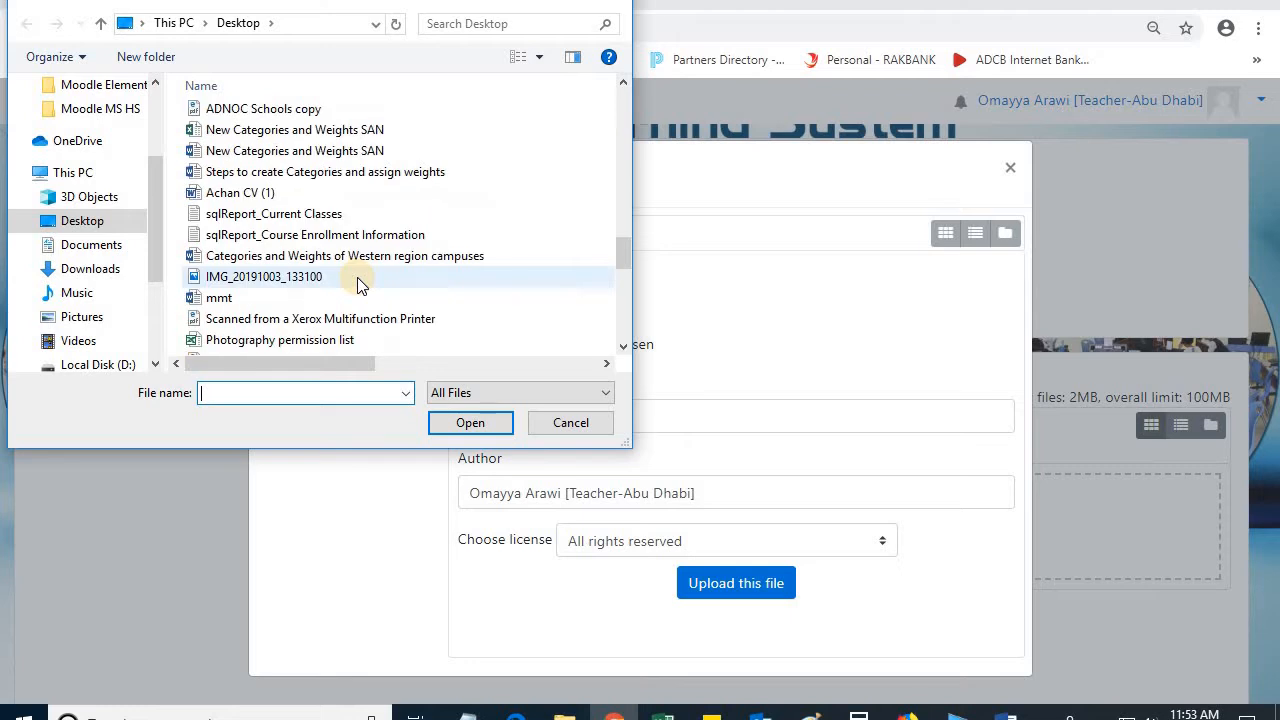
{"action": "left_click", "coordinate": [348, 133]}
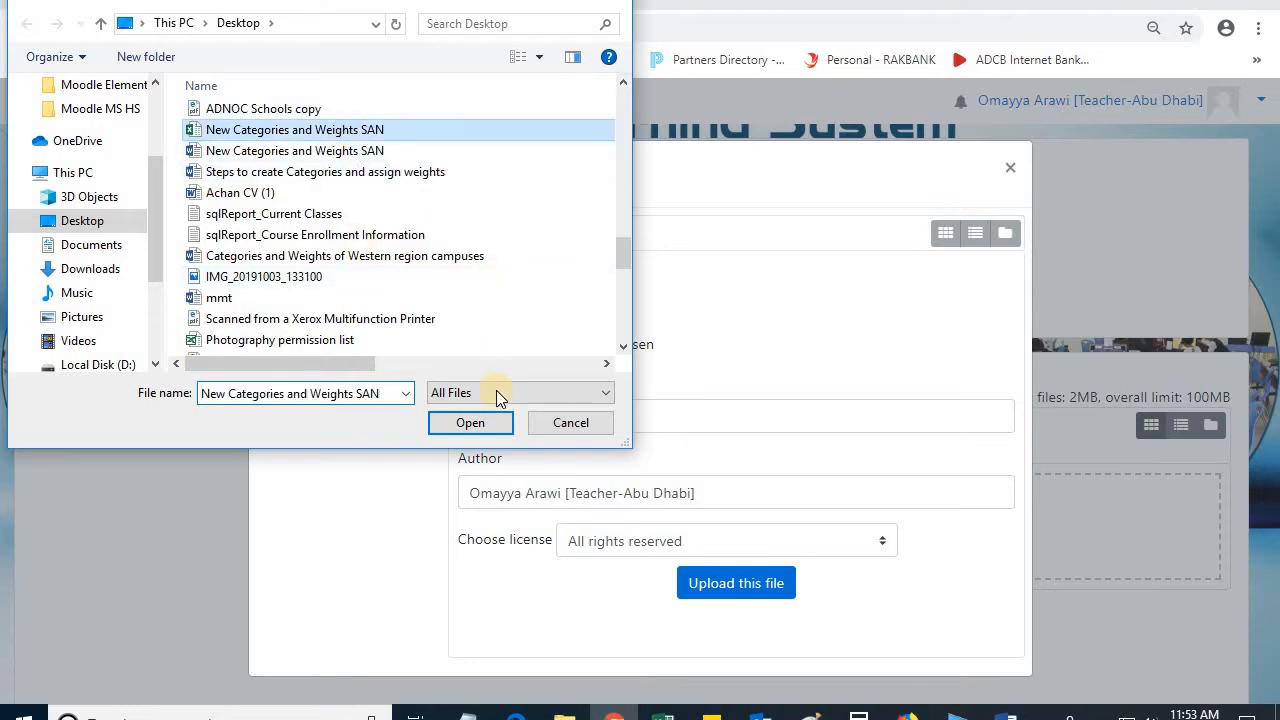
{"action": "left_click", "coordinate": [372, 155]}
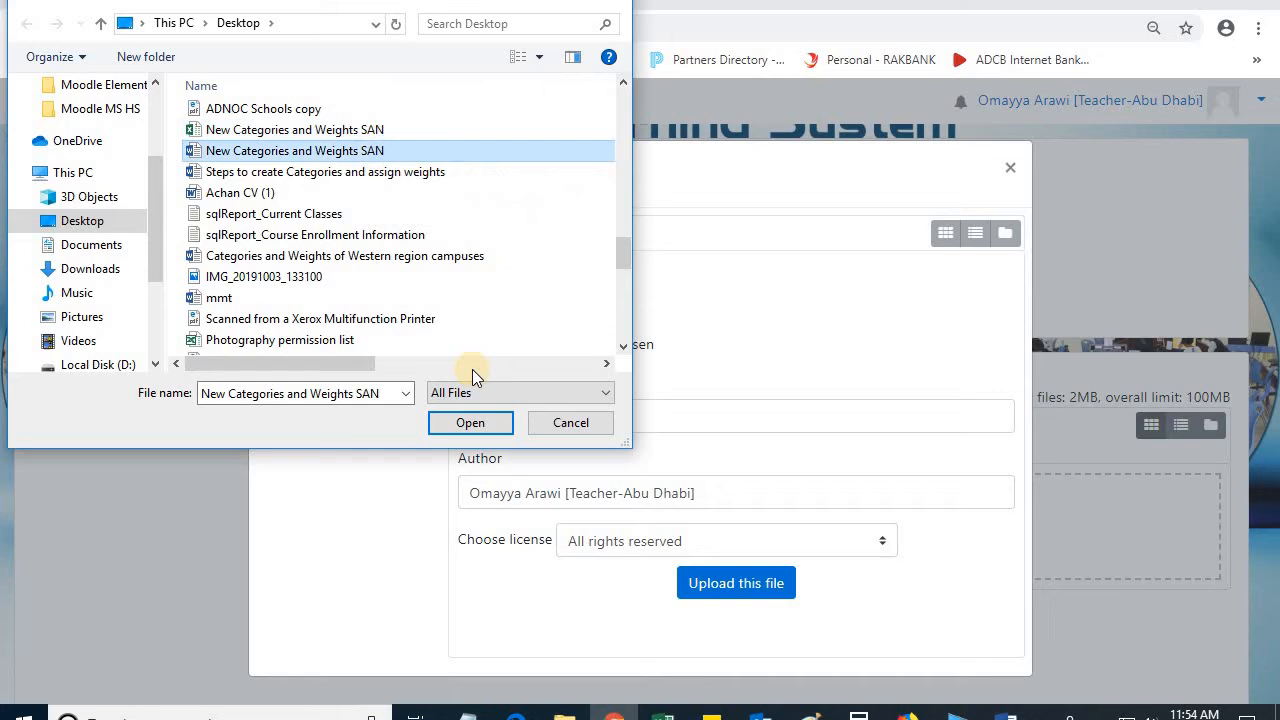
{"action": "left_click", "coordinate": [449, 424]}
Step: Upload the chosen document to the private files and save the changes
{"action": "left_click", "coordinate": [703, 582]}
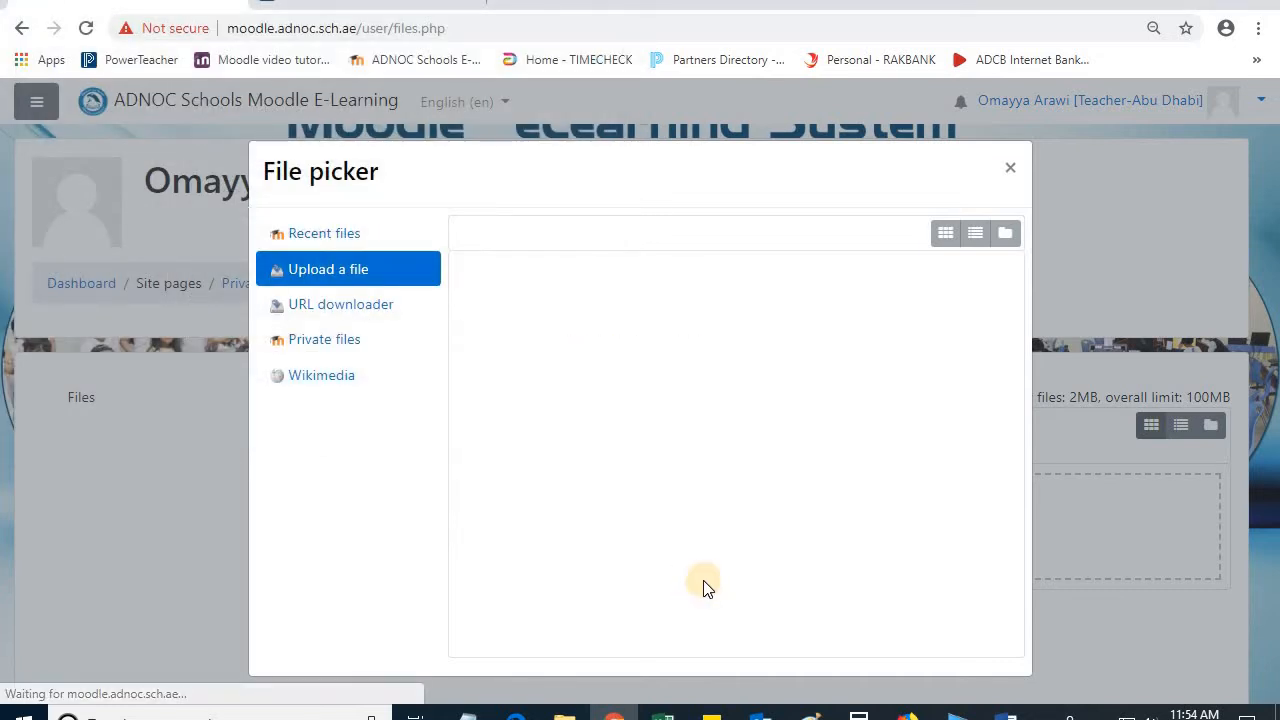
{"action": "scroll", "coordinate": [443, 537], "scroll_direction": "down", "scroll_amount": 2}
{"action": "left_click", "coordinate": [410, 439]}
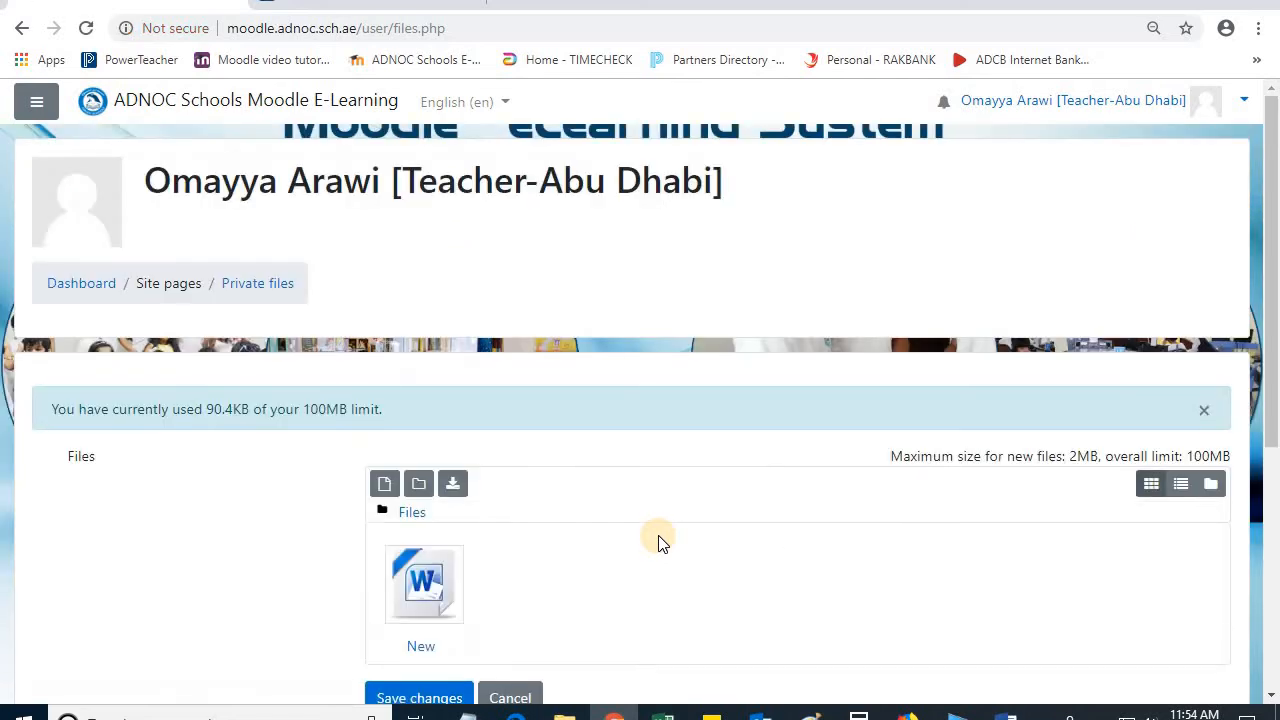
{"action": "scroll", "coordinate": [640, 538], "scroll_direction": "down", "scroll_amount": 1}
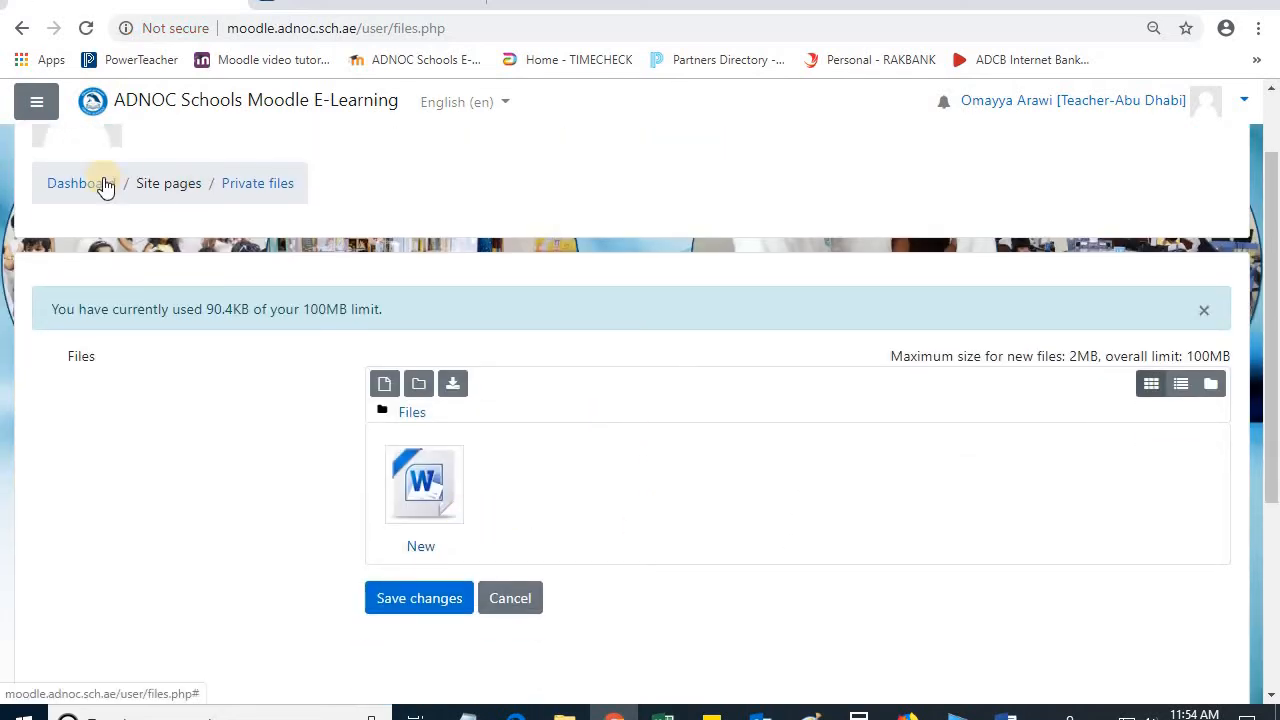
Step: Show the site navigation drawer and look through the teacher's profile page
{"action": "left_click", "coordinate": [45, 110]}
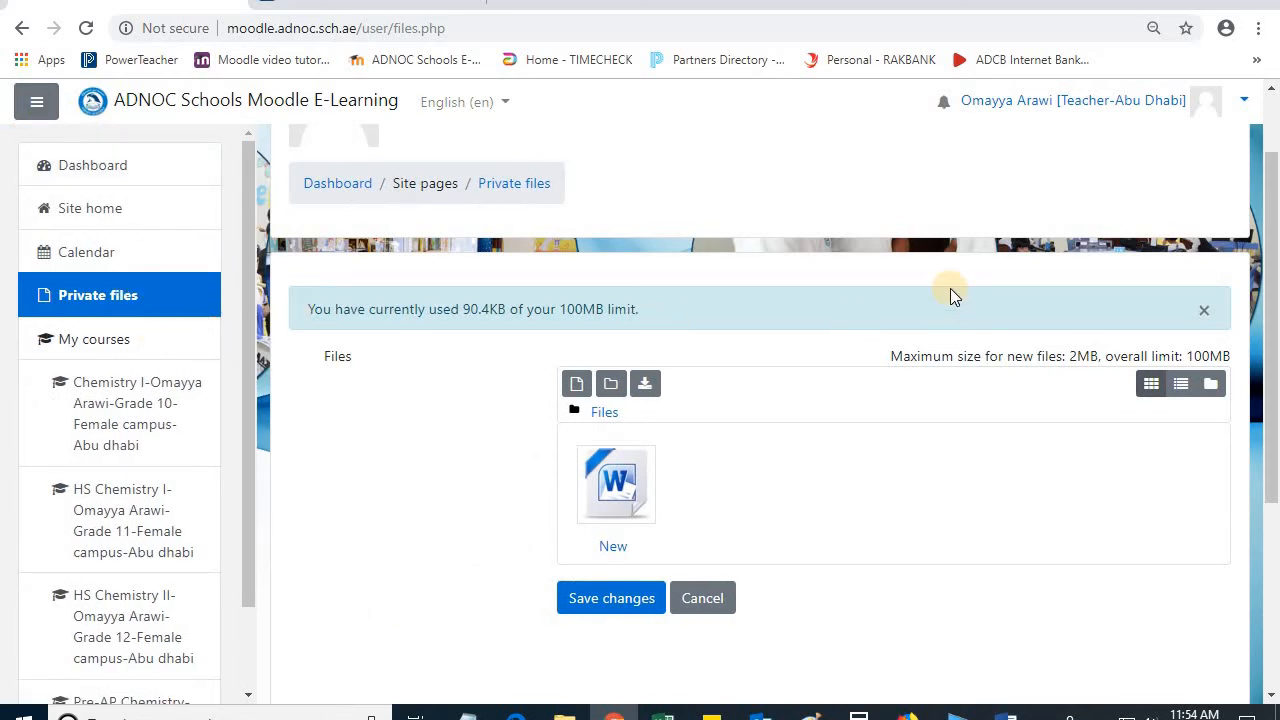
{"action": "left_click", "coordinate": [1246, 104]}
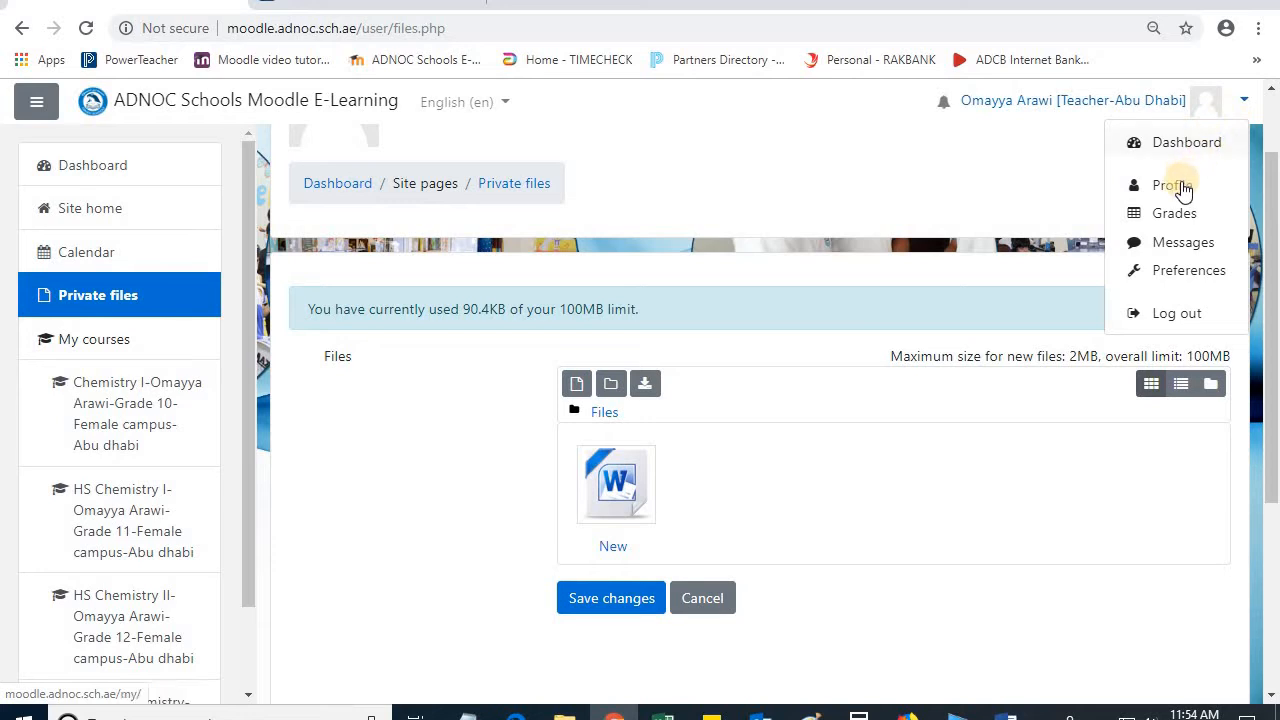
{"action": "left_click", "coordinate": [1170, 186]}
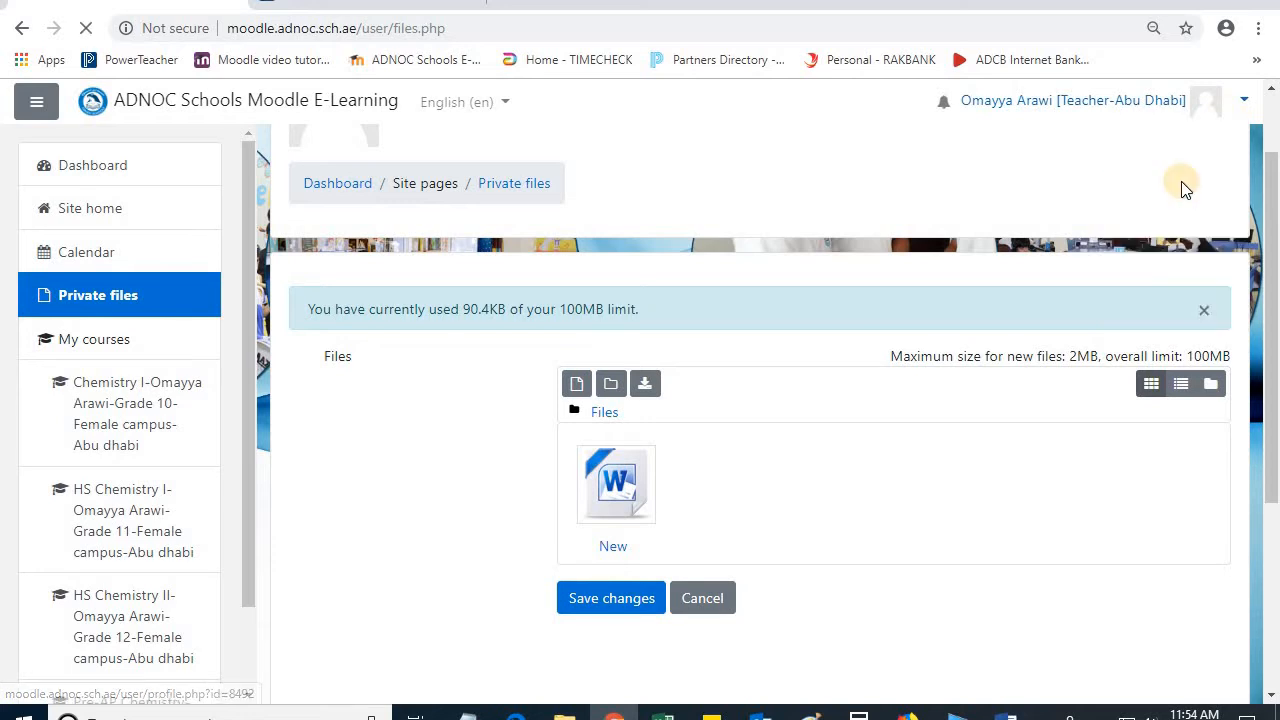
{"action": "scroll", "coordinate": [662, 425], "scroll_direction": "down", "scroll_amount": 2}
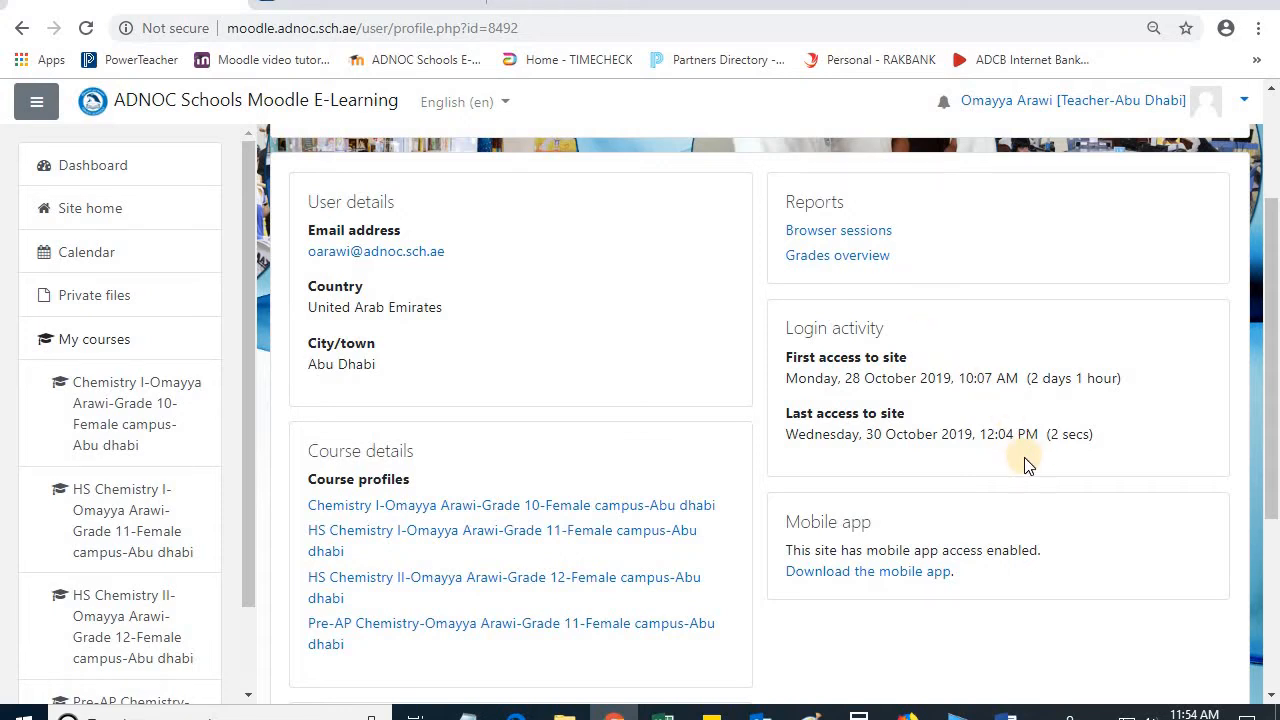
{"action": "scroll", "coordinate": [1026, 465], "scroll_direction": "up", "scroll_amount": 1}
{"action": "scroll", "coordinate": [1027, 465], "scroll_direction": "up", "scroll_amount": 2}
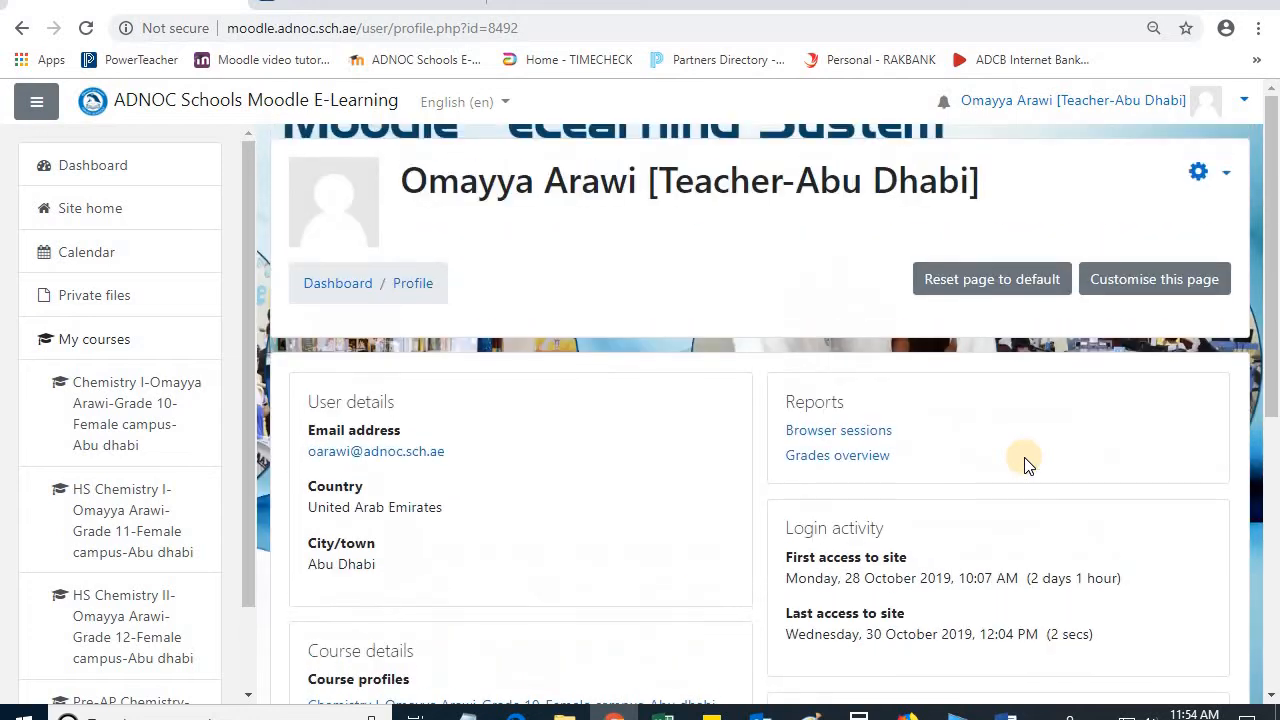
Step: View the teacher account's Preferences page
{"action": "left_click", "coordinate": [1245, 104]}
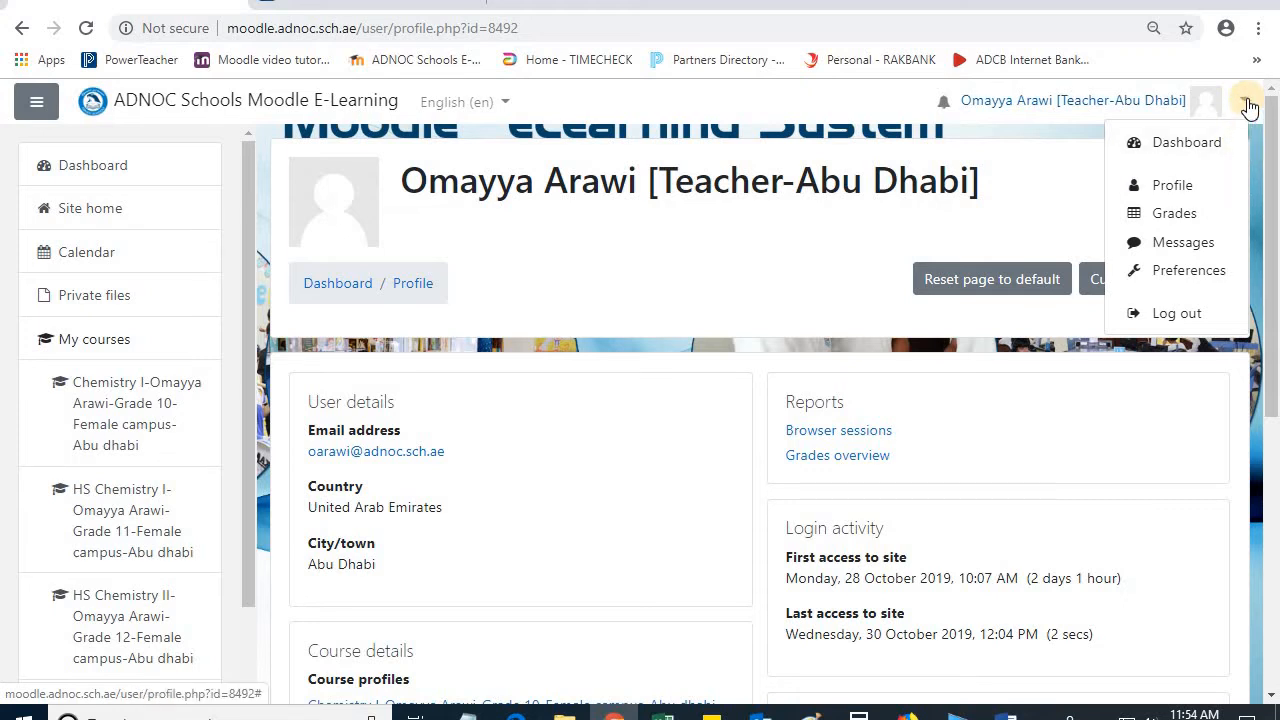
{"action": "left_click", "coordinate": [1206, 277]}
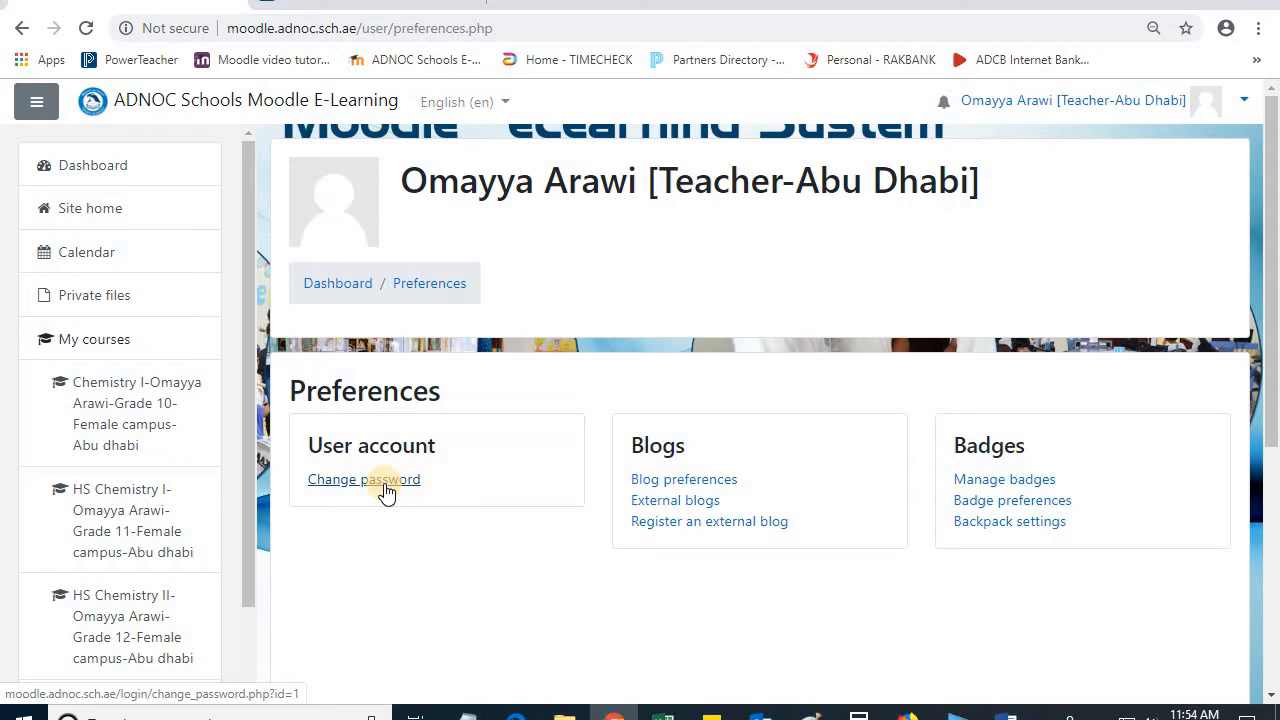
Step: Open the Chemistry I Grade 10 female campus course and look through its weekly sections
{"action": "left_click", "coordinate": [103, 414]}
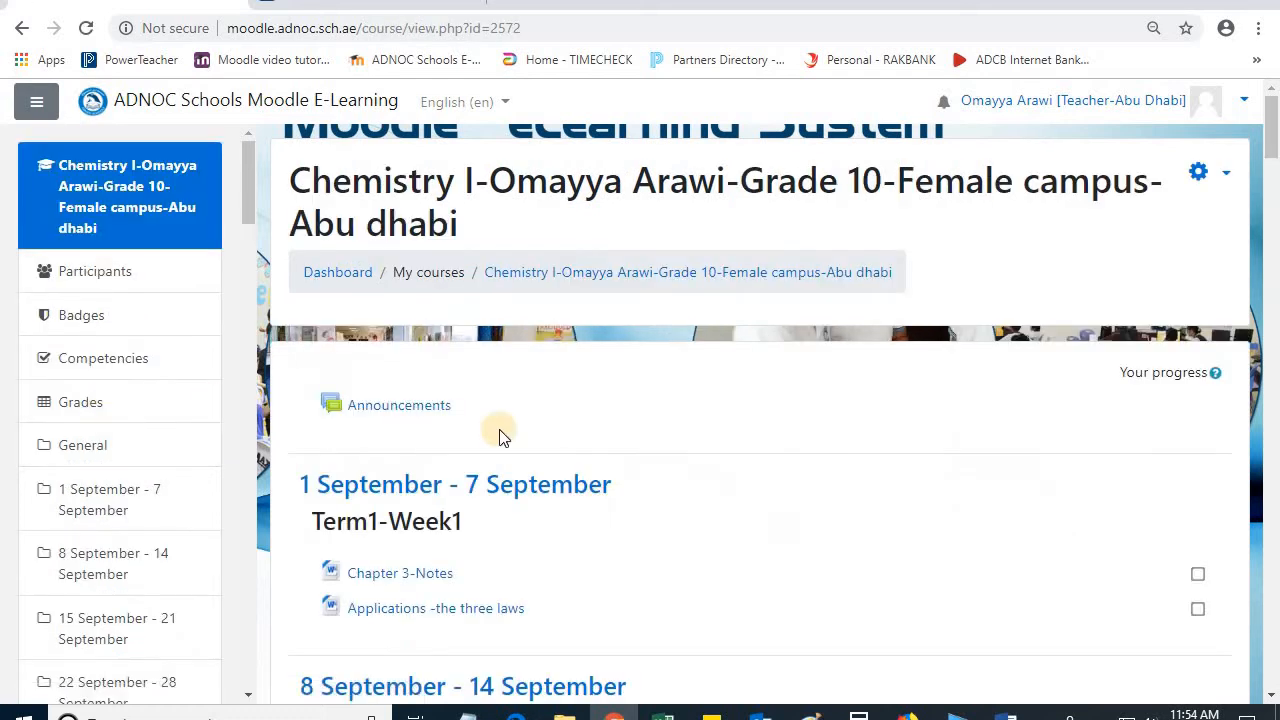
{"action": "scroll", "coordinate": [705, 470], "scroll_direction": "down", "scroll_amount": 1}
{"action": "scroll", "coordinate": [705, 470], "scroll_direction": "down", "scroll_amount": 1}
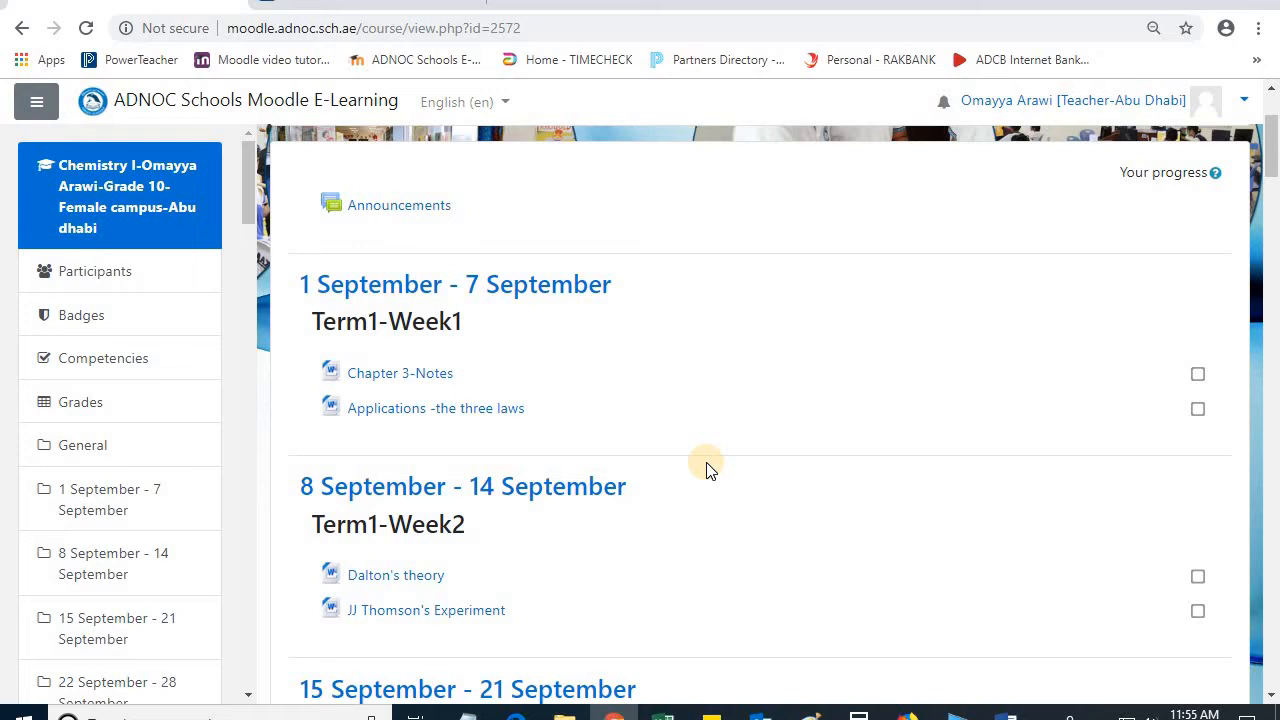
{"action": "scroll", "coordinate": [705, 470], "scroll_direction": "down", "scroll_amount": 1}
{"action": "scroll", "coordinate": [705, 470], "scroll_direction": "up", "scroll_amount": 3}
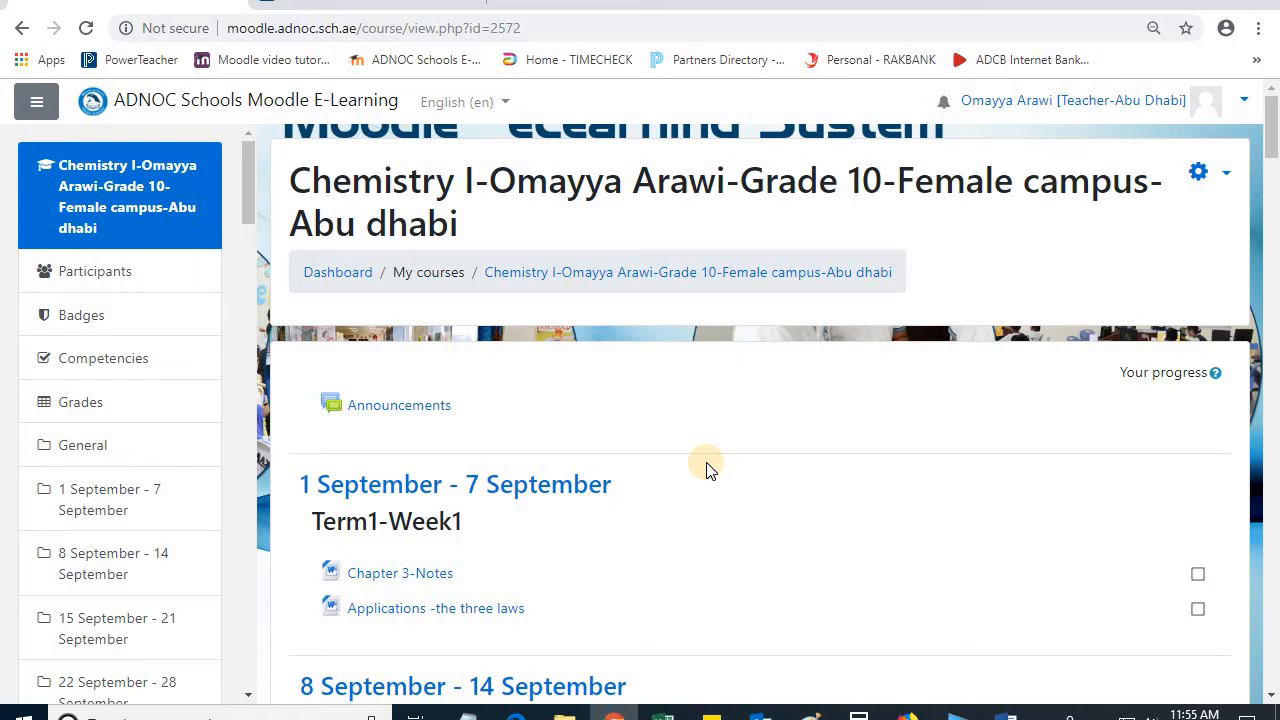
Step: Open the Chemistry I course's Participants page and look through the enrolled students and the name filters
{"action": "left_click", "coordinate": [88, 278]}
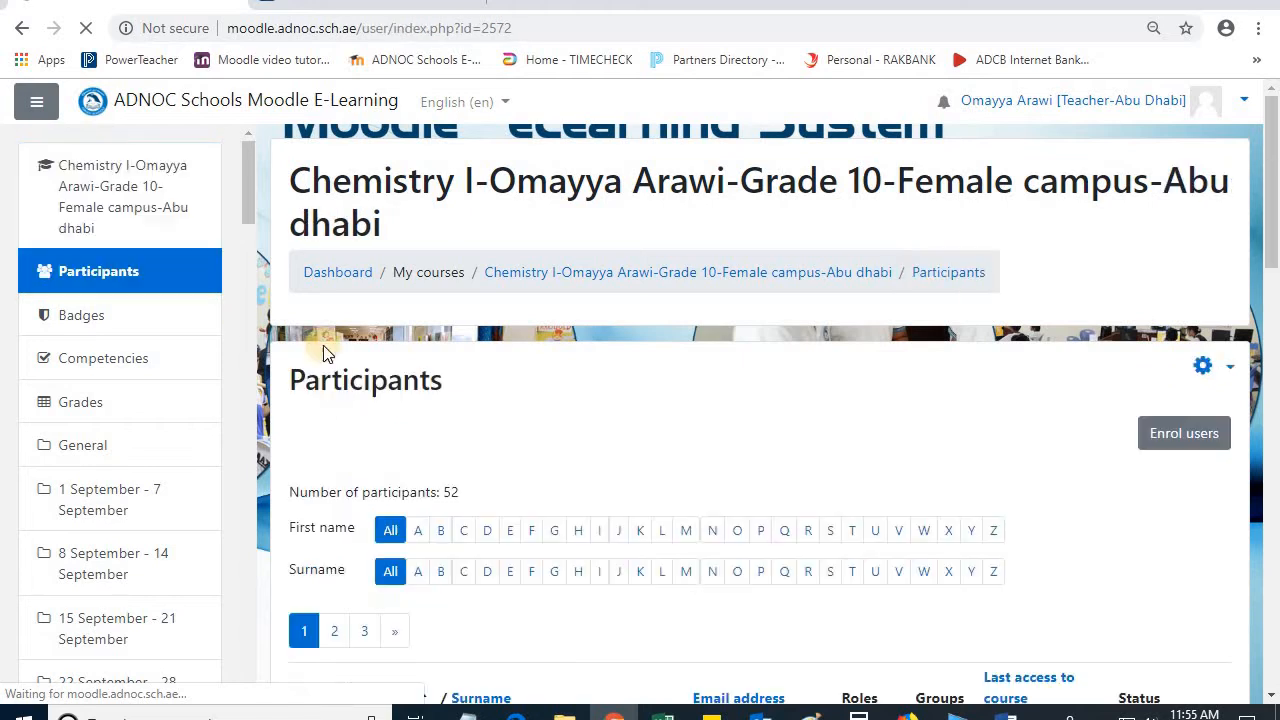
{"action": "scroll", "coordinate": [642, 456], "scroll_direction": "down", "scroll_amount": 6}
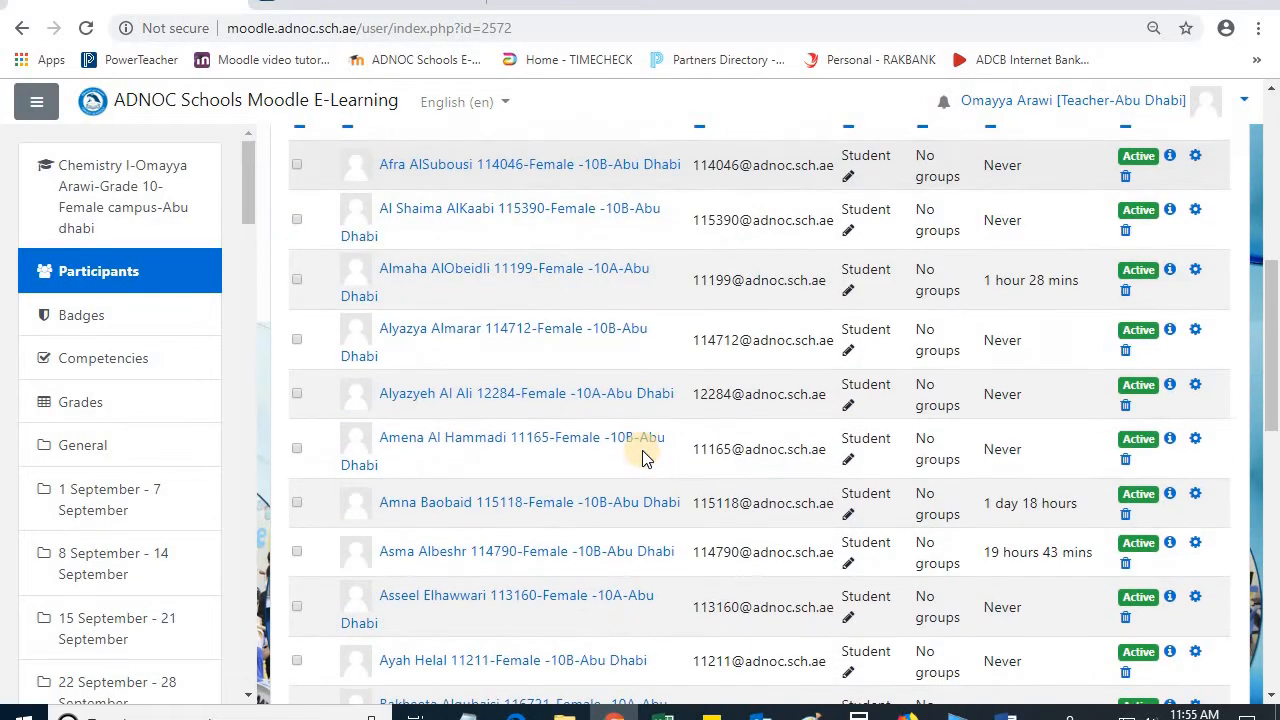
{"action": "scroll", "coordinate": [642, 456], "scroll_direction": "up", "scroll_amount": 5}
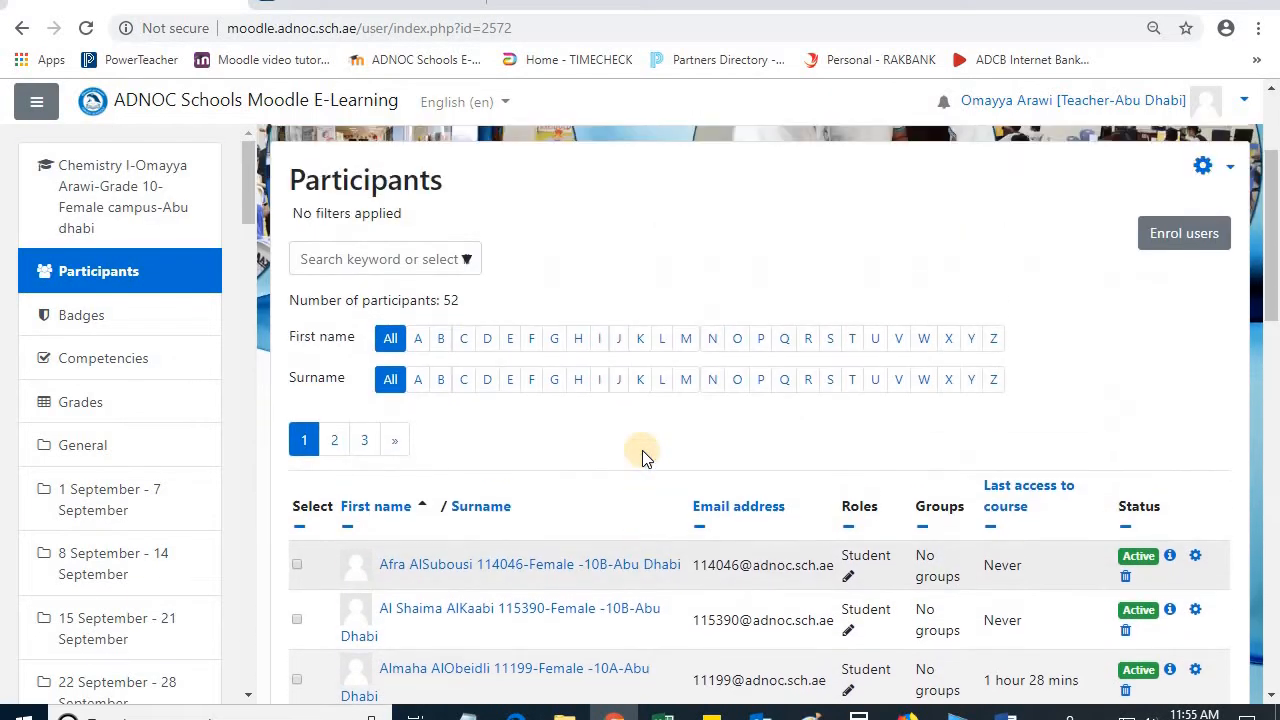
{"action": "scroll", "coordinate": [642, 450], "scroll_direction": "up", "scroll_amount": 1}
{"action": "scroll", "coordinate": [642, 450], "scroll_direction": "down", "scroll_amount": 5}
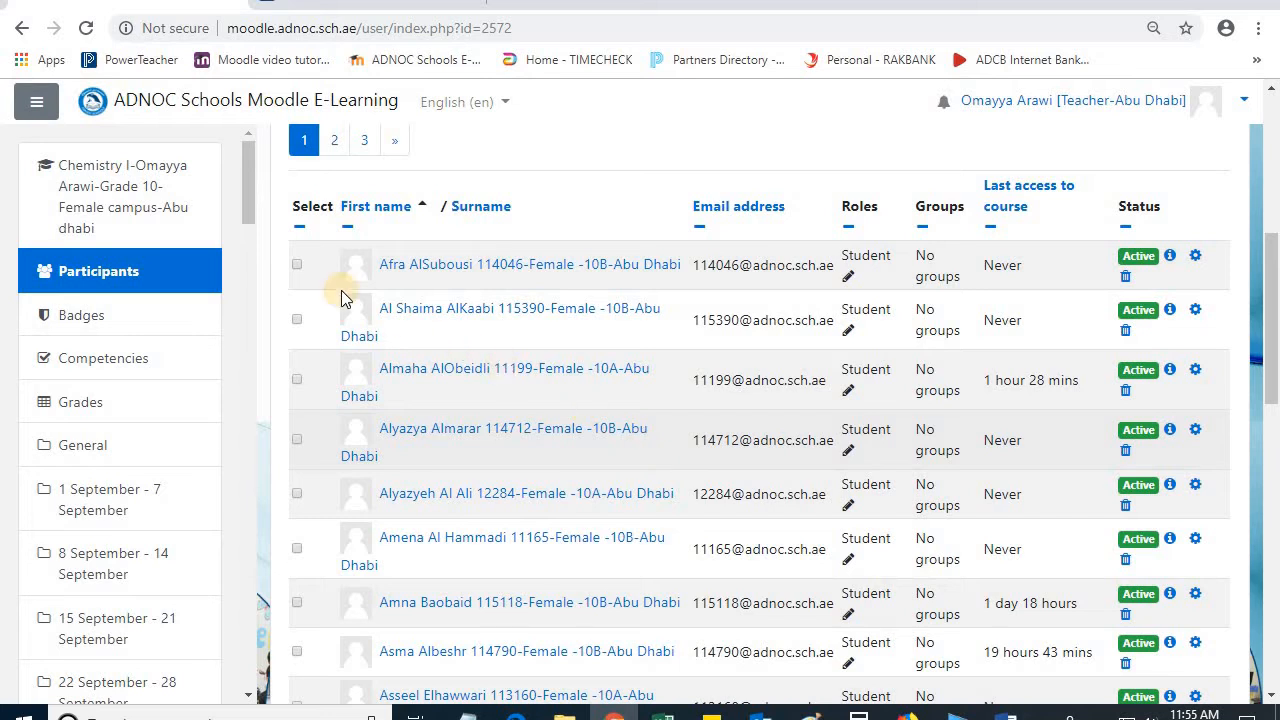
Step: Select the first listed student, bring up the unenrol confirmation, cancel it and deselect the student
{"action": "left_click", "coordinate": [299, 266]}
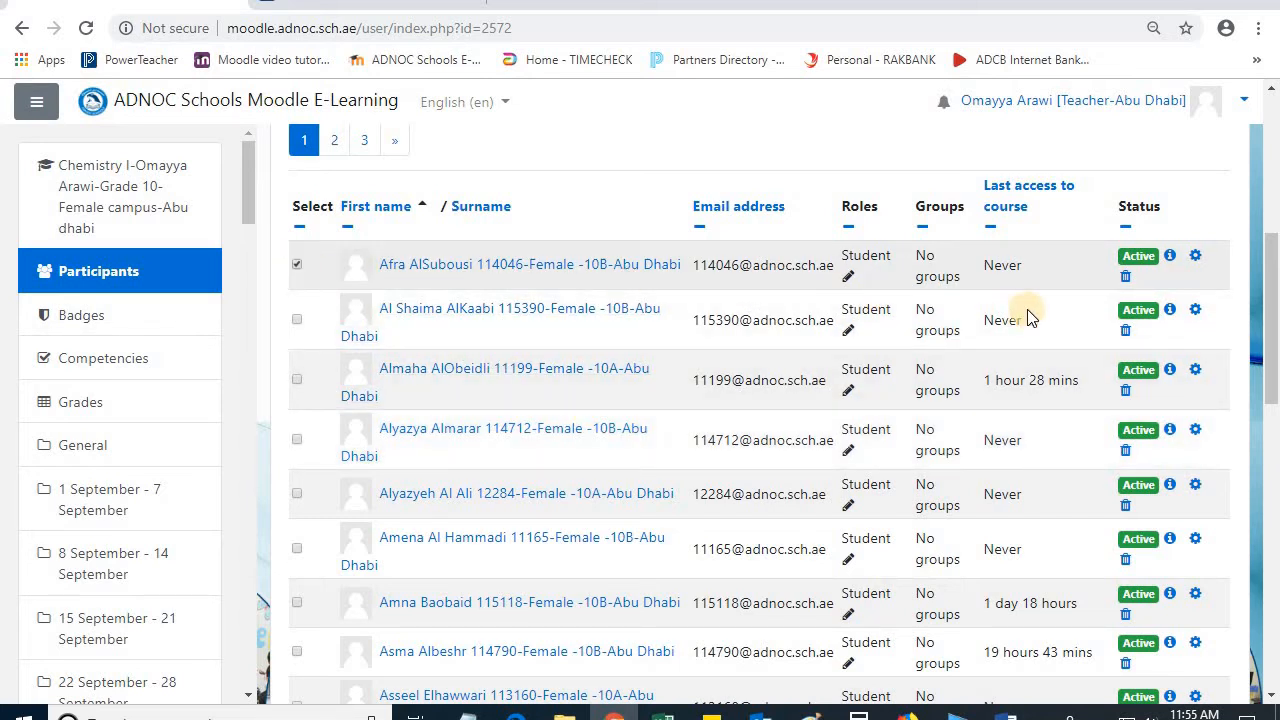
{"action": "left_click", "coordinate": [1127, 276]}
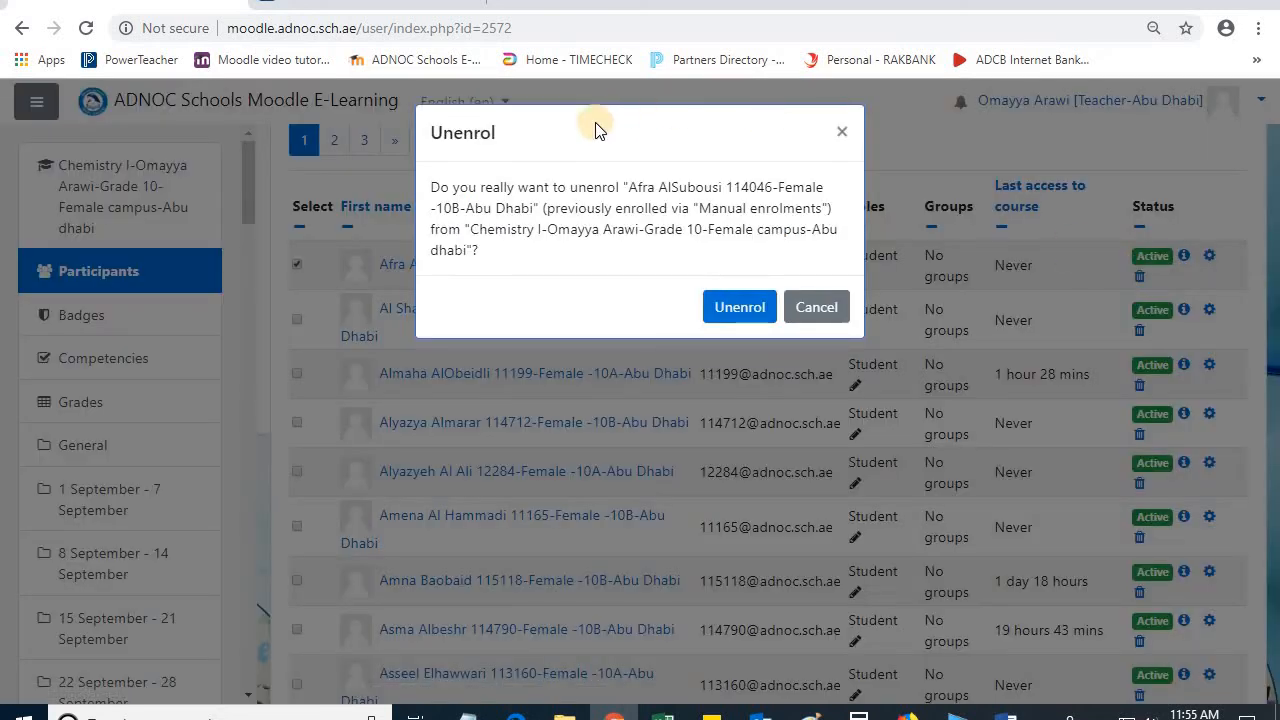
{"action": "left_click", "coordinate": [816, 307]}
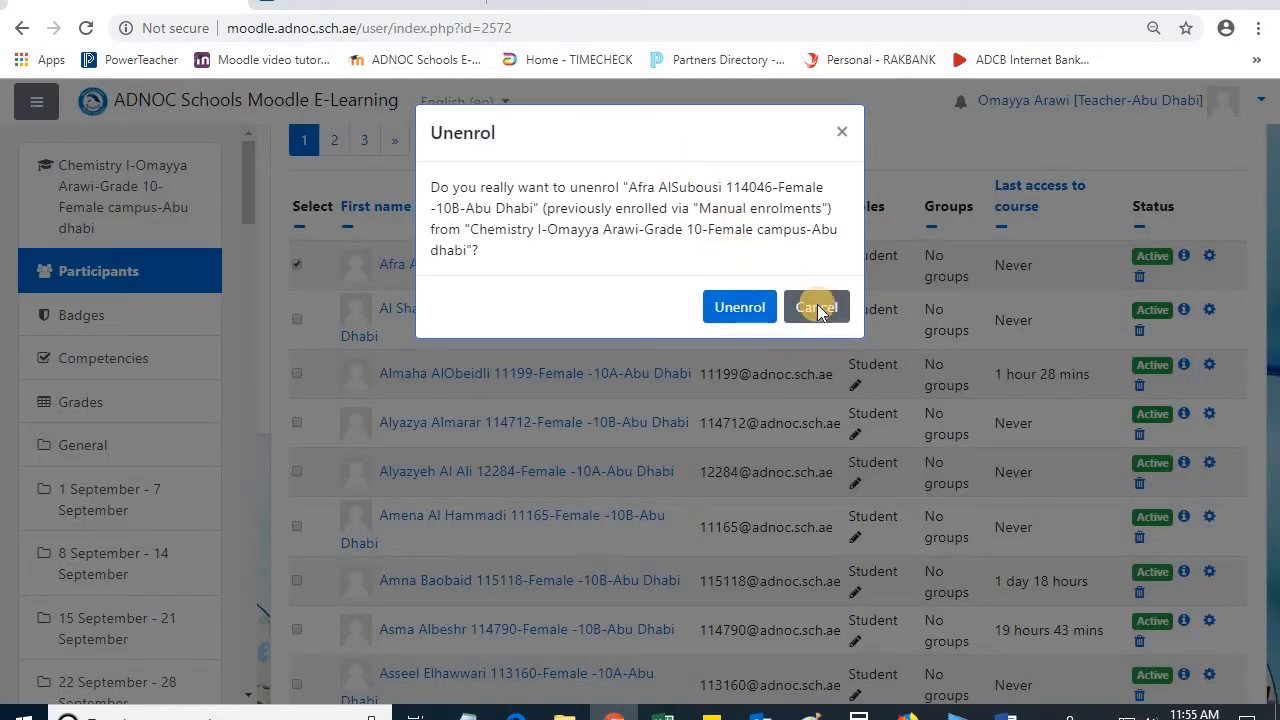
{"action": "left_click", "coordinate": [296, 264]}
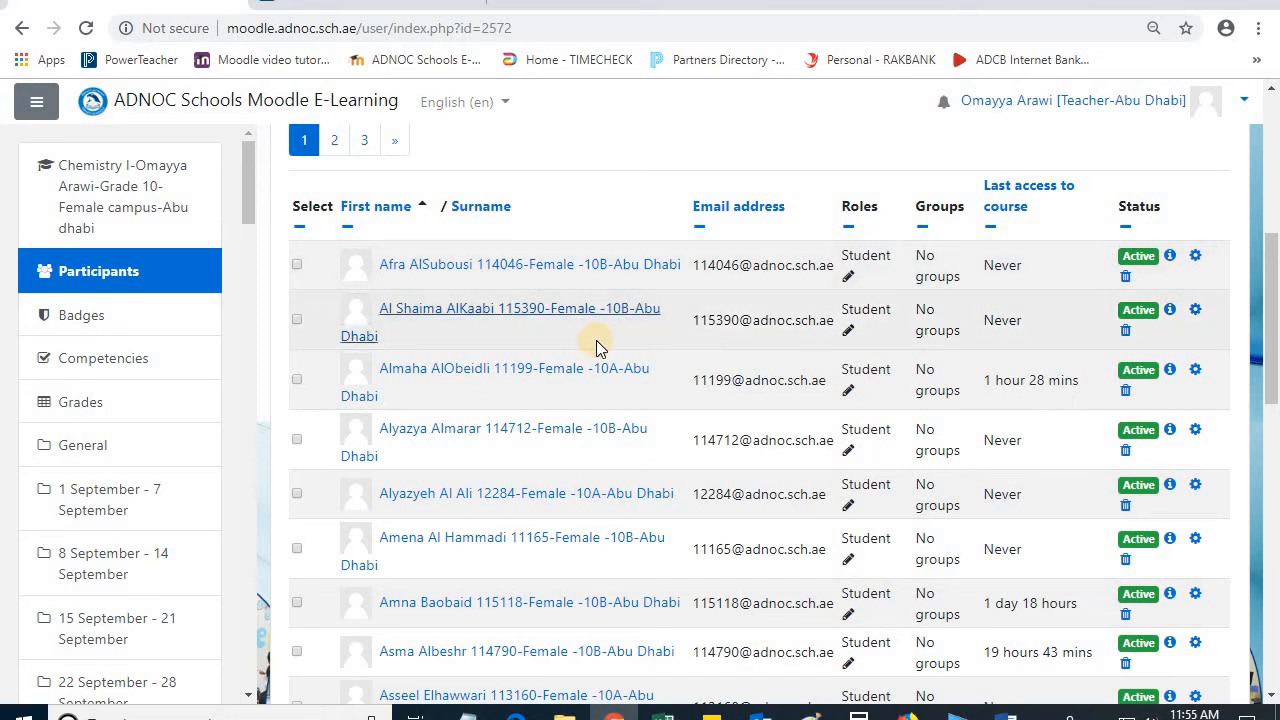
Step: Start enrolling users in the course, pick a student by searching for the student number, and remove that student from the selection
{"action": "scroll", "coordinate": [1168, 262], "scroll_direction": "up", "scroll_amount": 3}
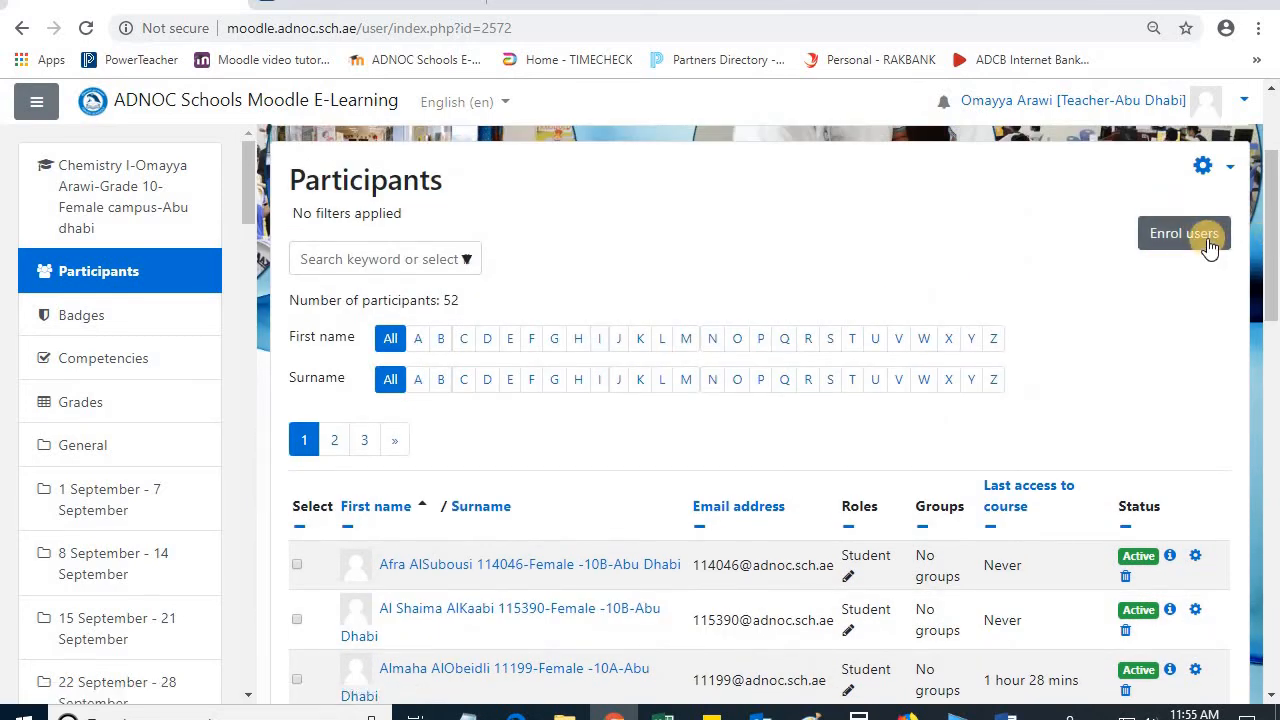
{"action": "left_click", "coordinate": [1205, 240]}
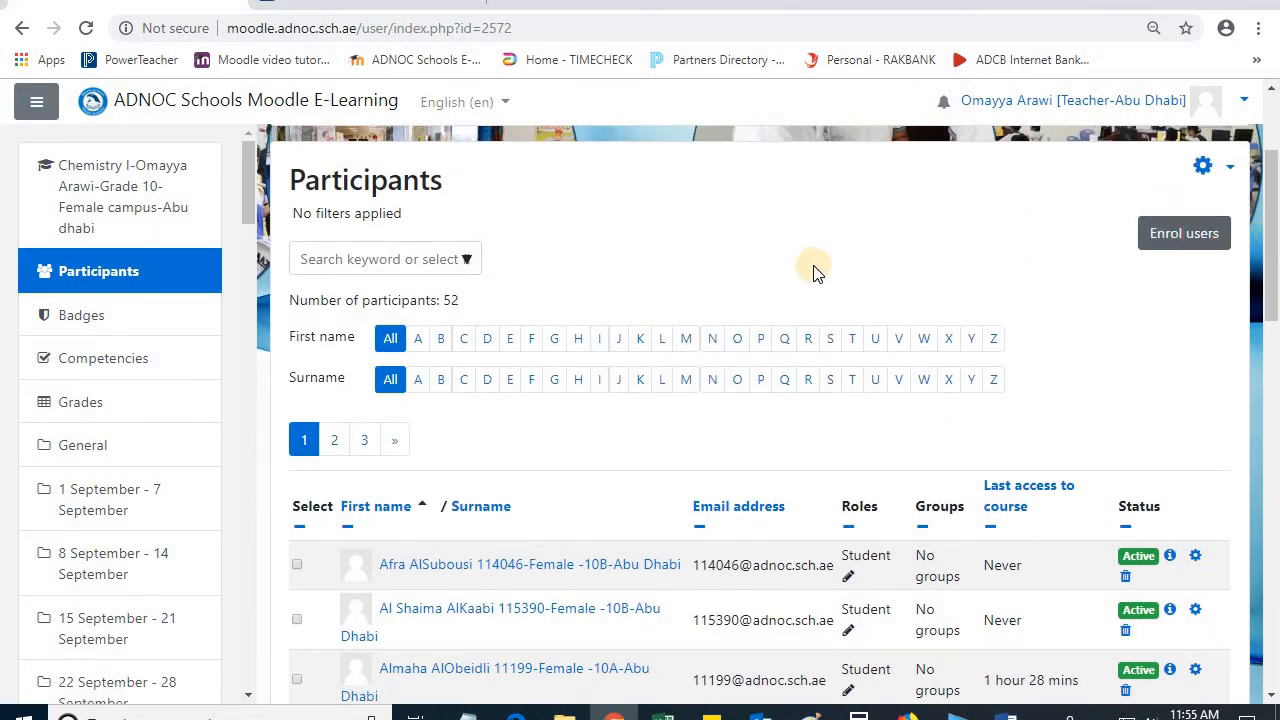
{"action": "left_click", "coordinate": [588, 278]}
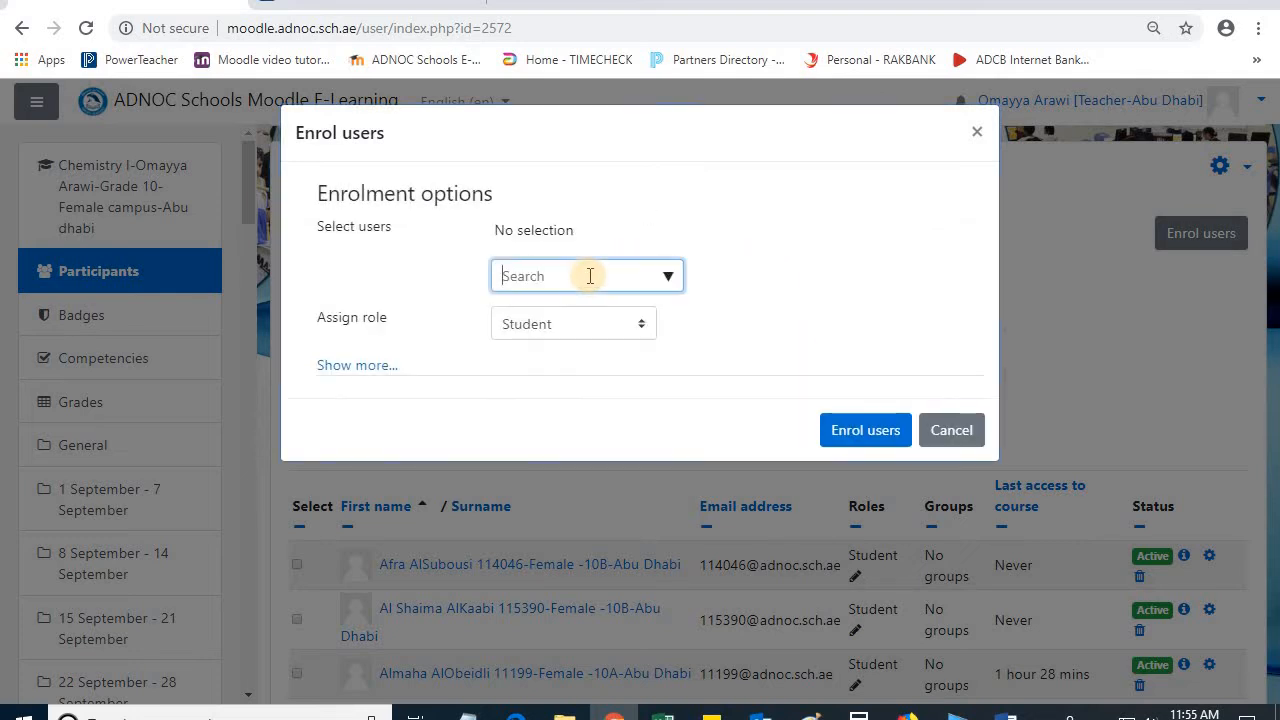
{"action": "type", "text": "114047"}
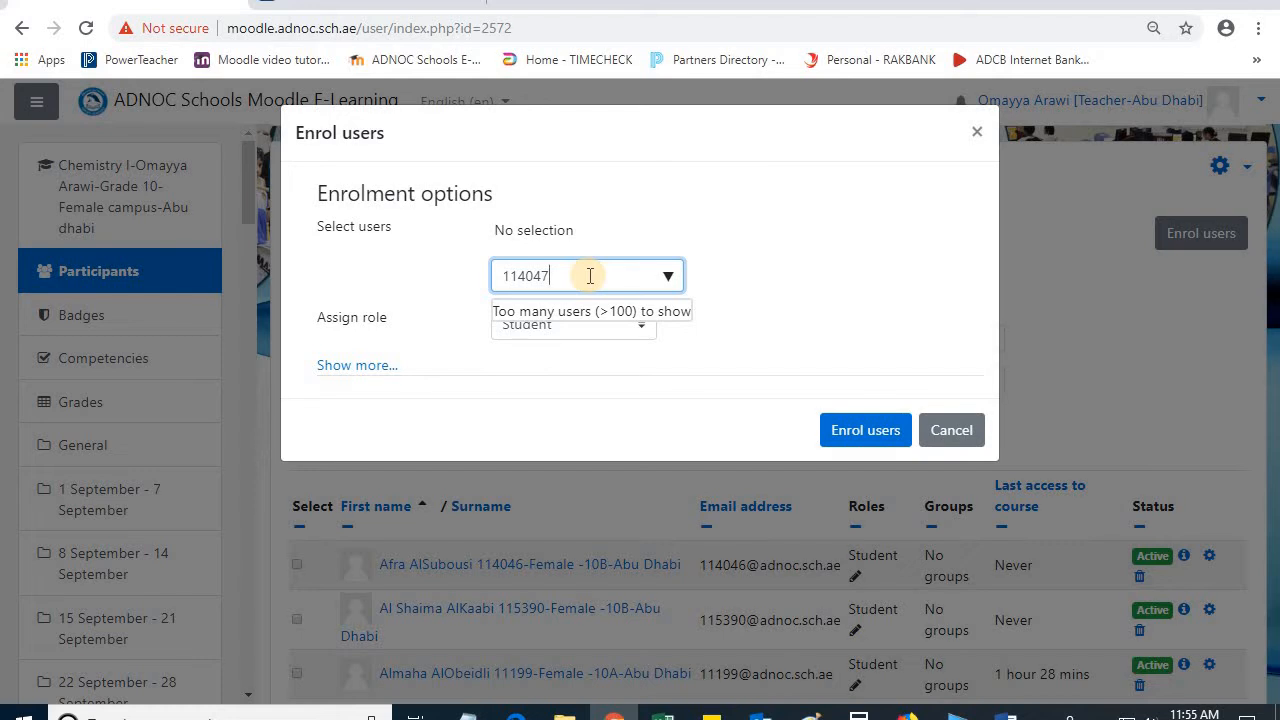
{"action": "left_click", "coordinate": [667, 319]}
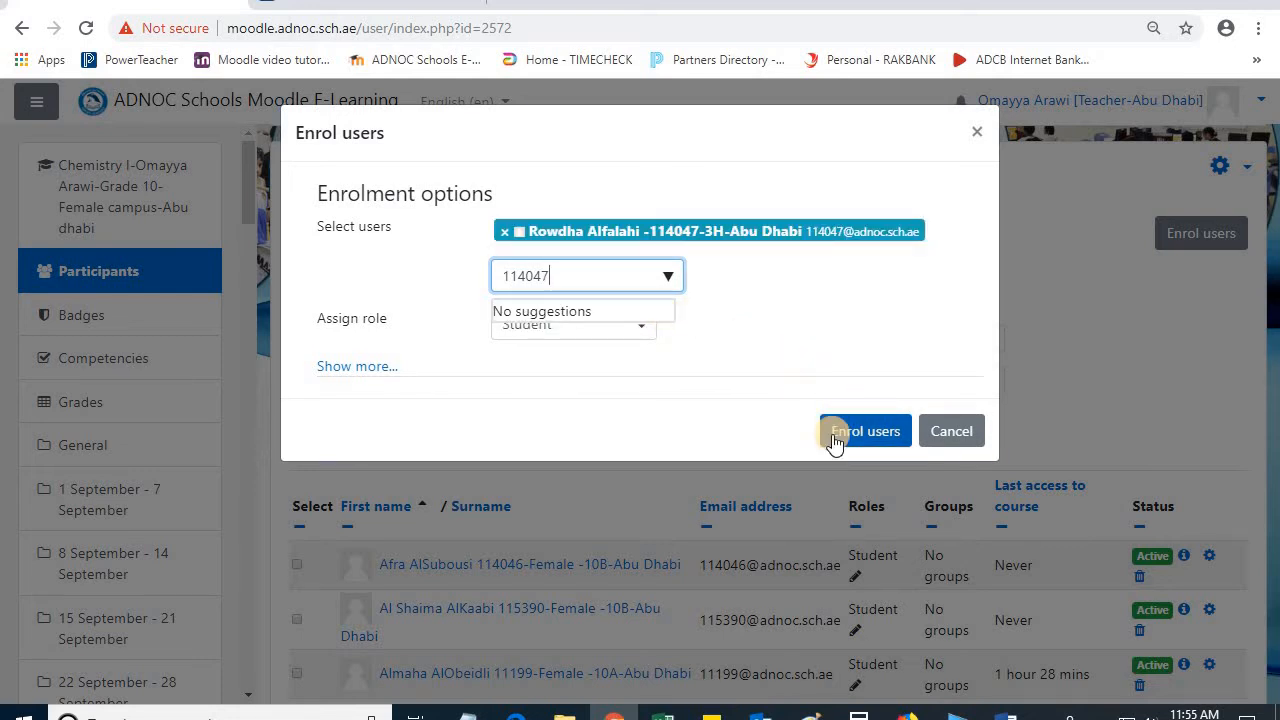
{"action": "left_click", "coordinate": [504, 231]}
Step: Search for a teacher by first name and select the matching teacher account for enrolment
{"action": "left_click", "coordinate": [667, 278]}
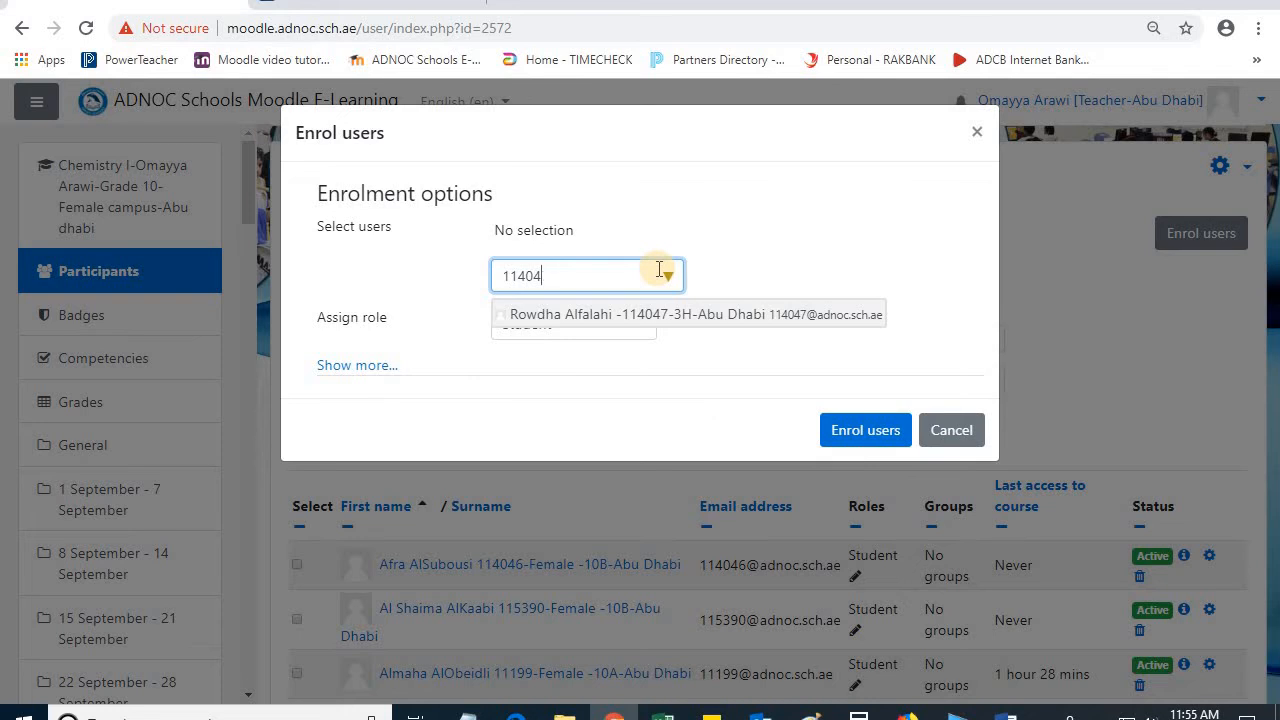
{"action": "key", "text": "BackSpace"}
{"action": "key", "text": "BackSpace"}
{"action": "key", "text": "BackSpace"}
{"action": "key", "text": "BackSpace"}
{"action": "key", "text": "BackSpace"}
{"action": "type", "text": "Anne"}
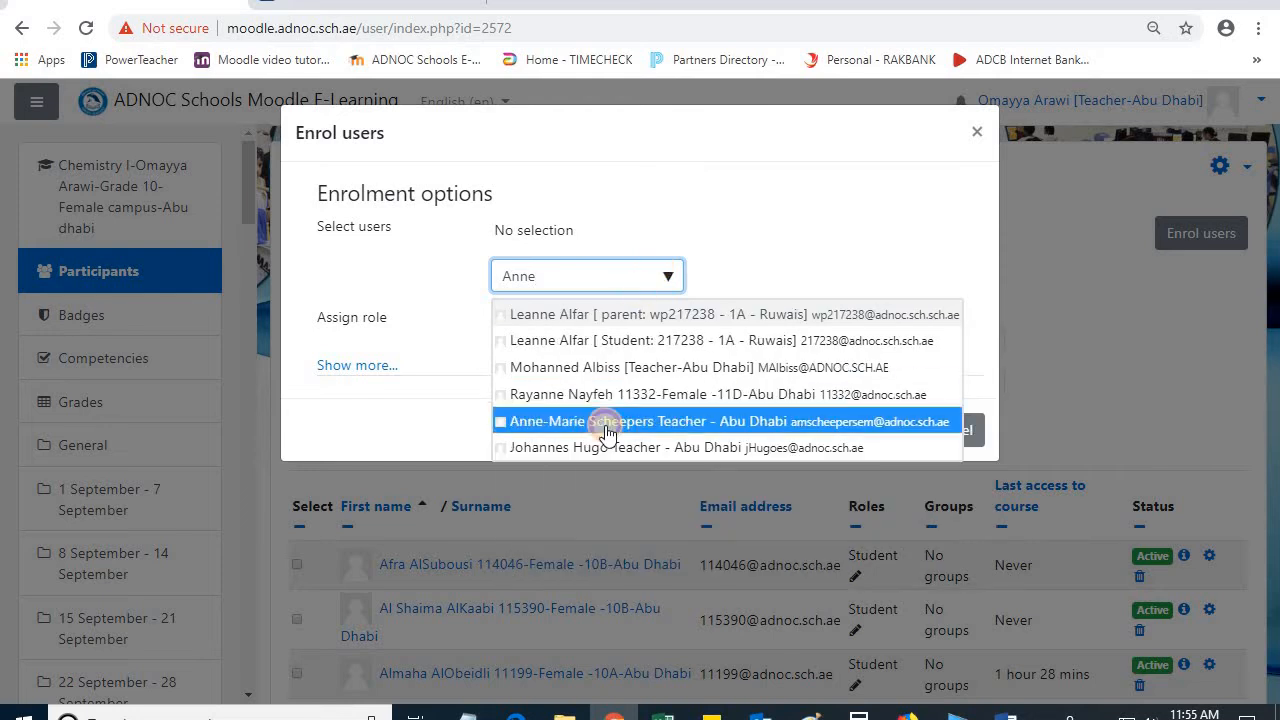
{"action": "left_click", "coordinate": [608, 421]}
{"action": "left_click", "coordinate": [777, 275]}
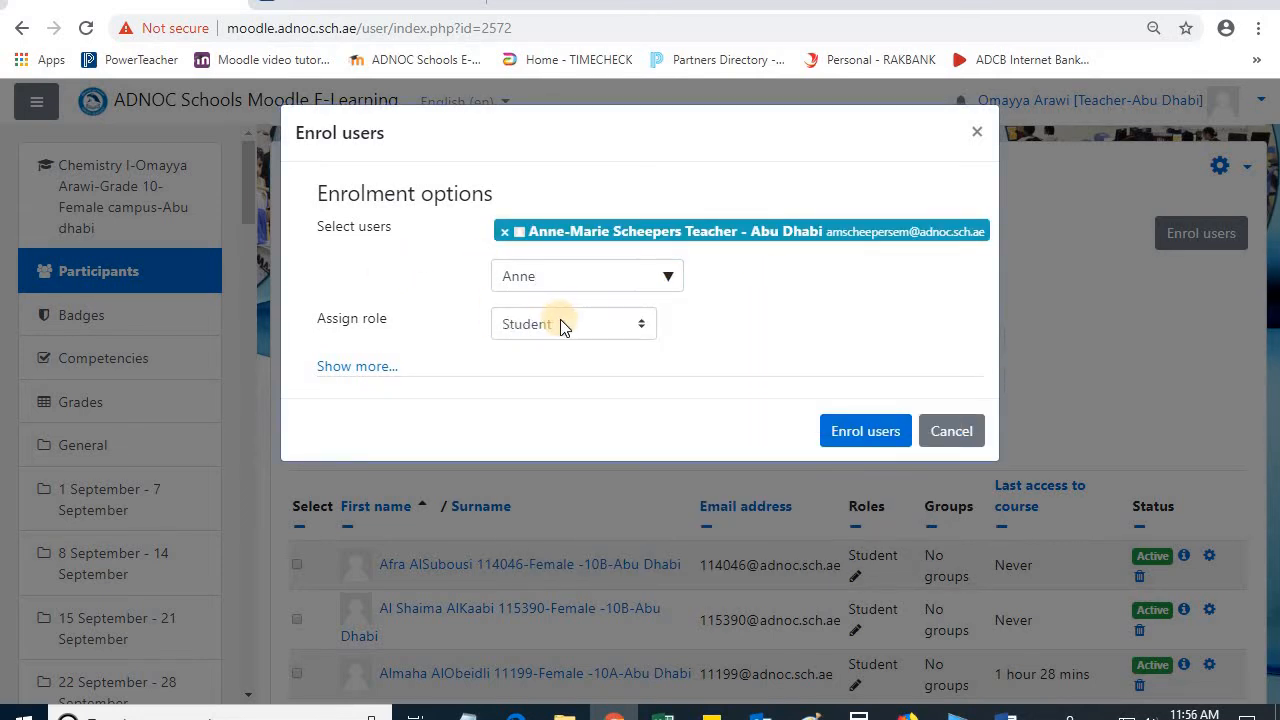
Step: Set the assigned role to Non-editing teacher and cancel the enrolment
{"action": "left_click", "coordinate": [563, 324]}
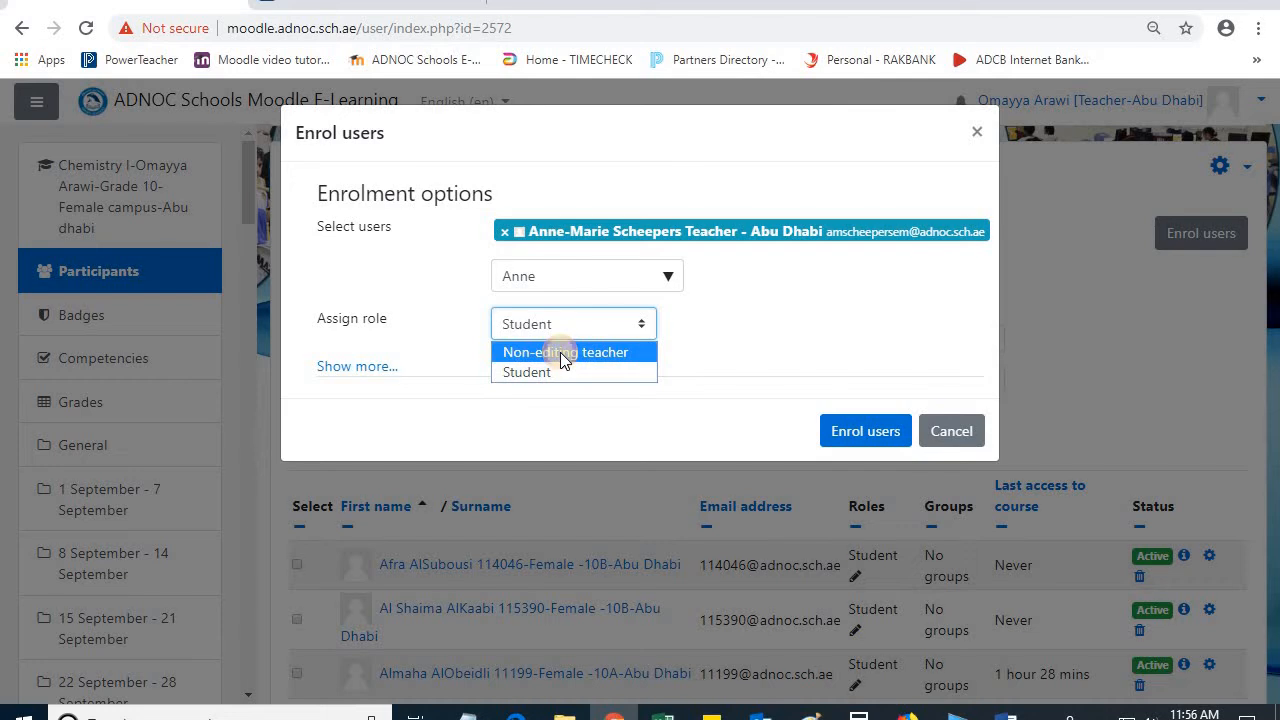
{"action": "left_click", "coordinate": [560, 353]}
{"action": "left_click", "coordinate": [862, 444]}
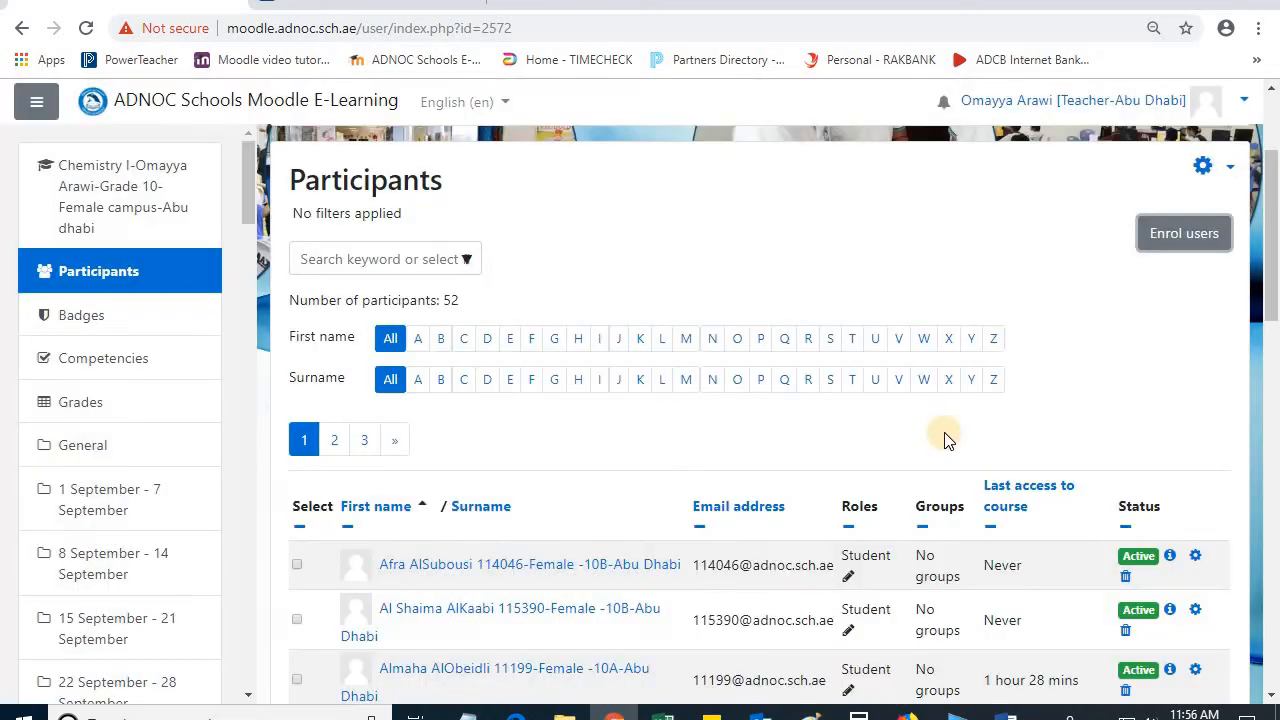
Step: Go from the participants list to the course's 29 September - 5 October section
{"action": "scroll", "coordinate": [590, 417], "scroll_direction": "down", "scroll_amount": 1}
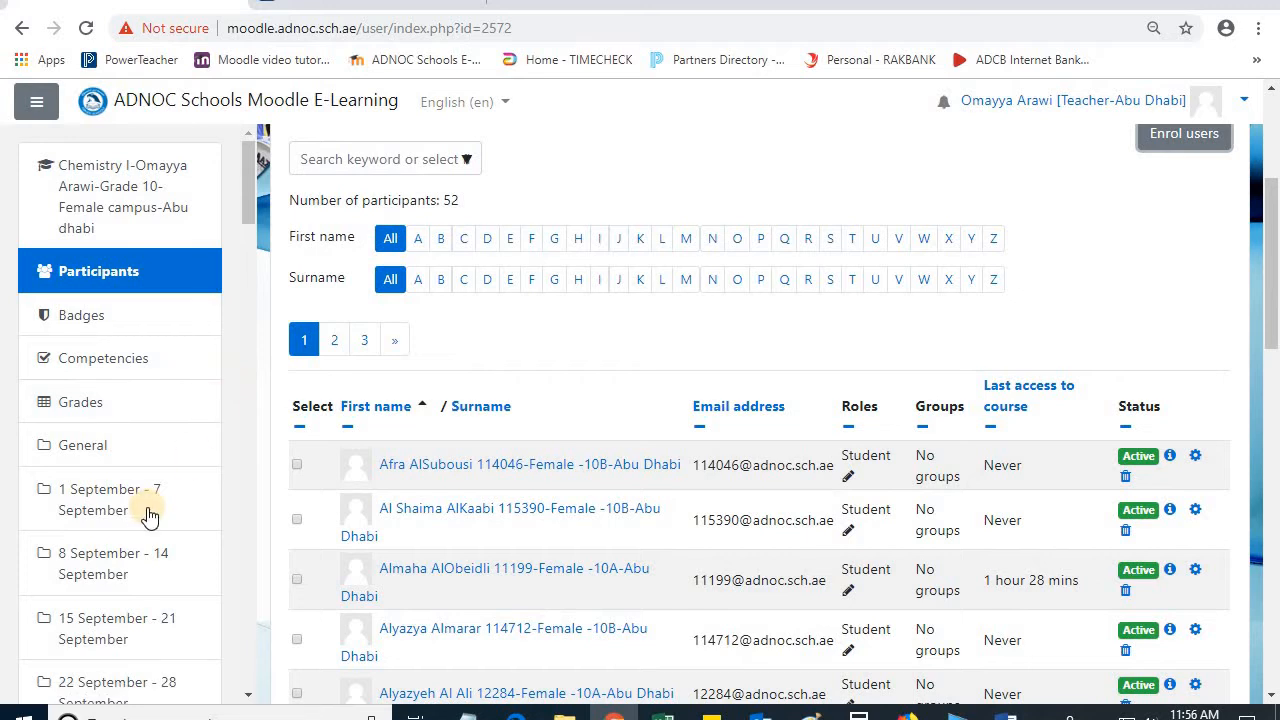
{"action": "scroll", "coordinate": [150, 515], "scroll_direction": "down", "scroll_amount": 1}
{"action": "scroll", "coordinate": [150, 515], "scroll_direction": "down", "scroll_amount": 2}
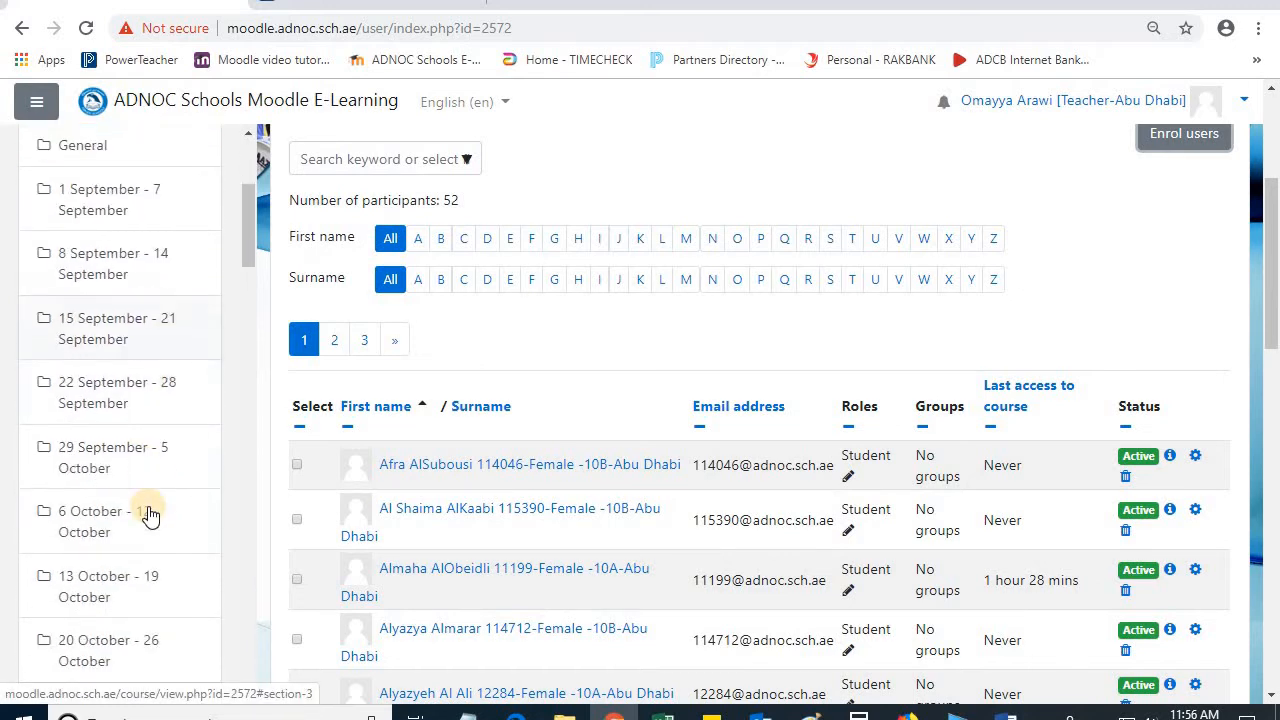
{"action": "left_click", "coordinate": [118, 470]}
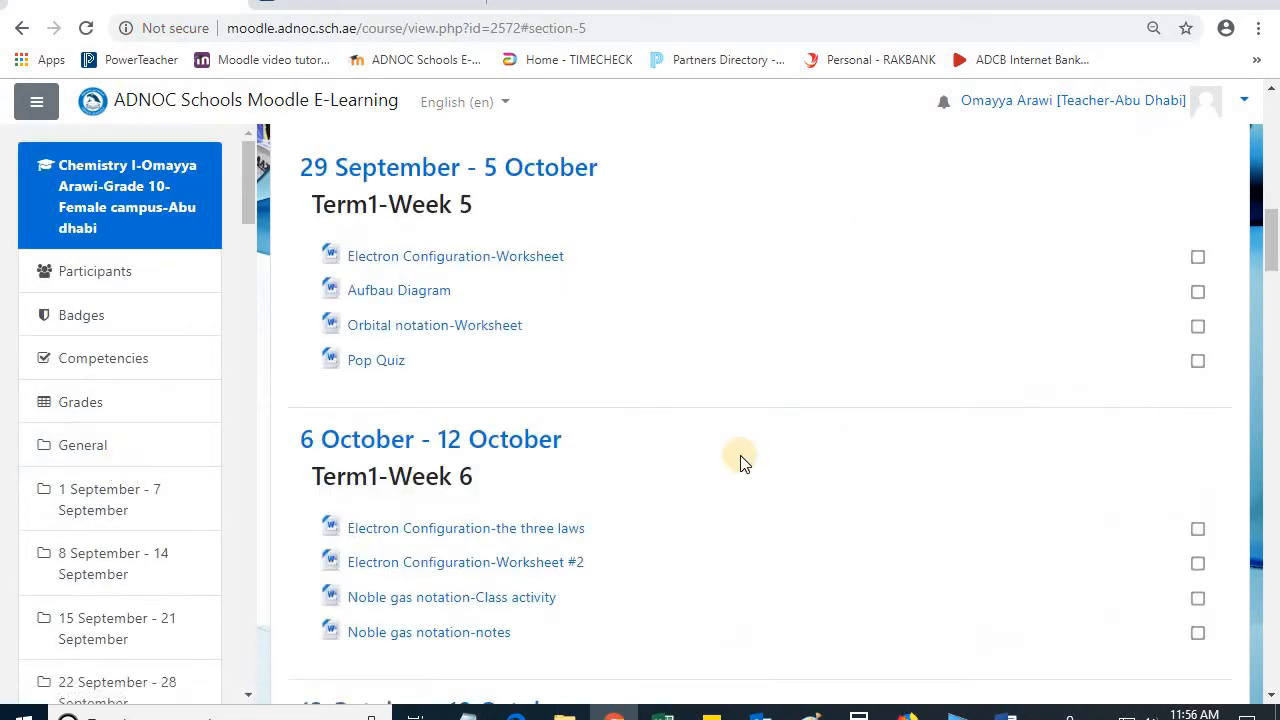
Step: Turn editing on for the Chemistry I course
{"action": "scroll", "coordinate": [852, 466], "scroll_direction": "up", "scroll_amount": 13}
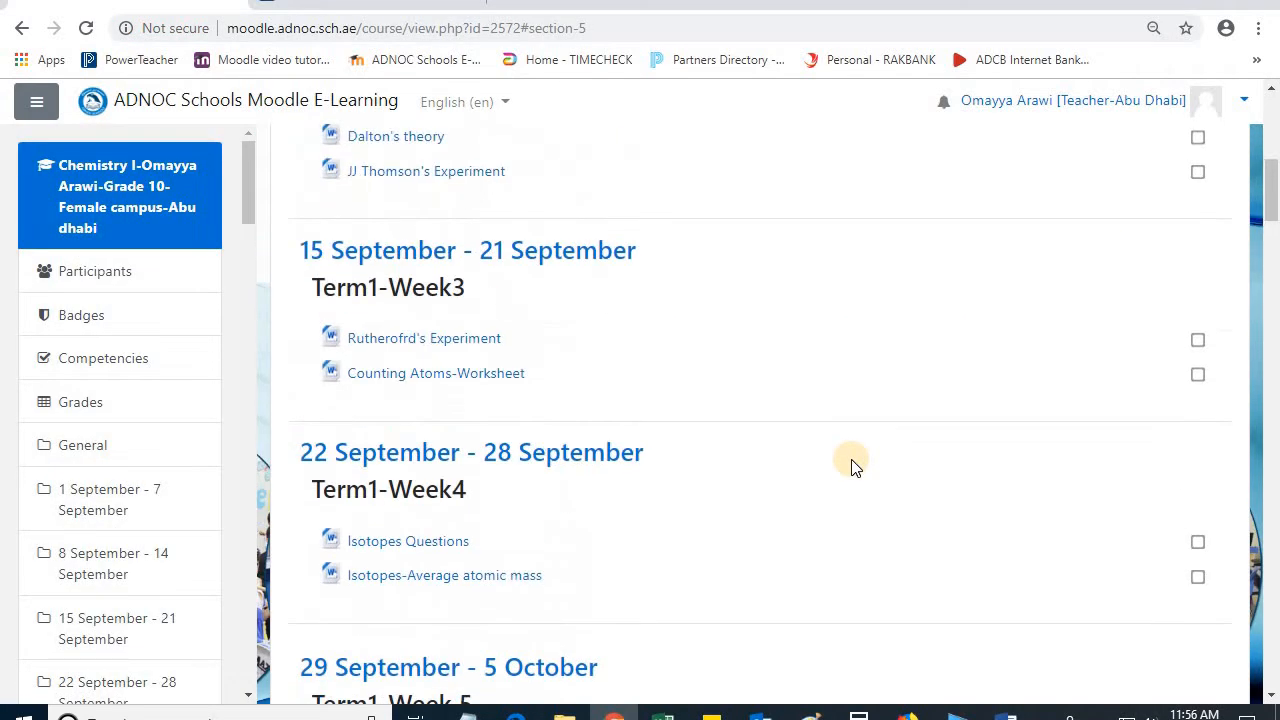
{"action": "scroll", "coordinate": [1150, 300], "scroll_direction": "up", "scroll_amount": 1}
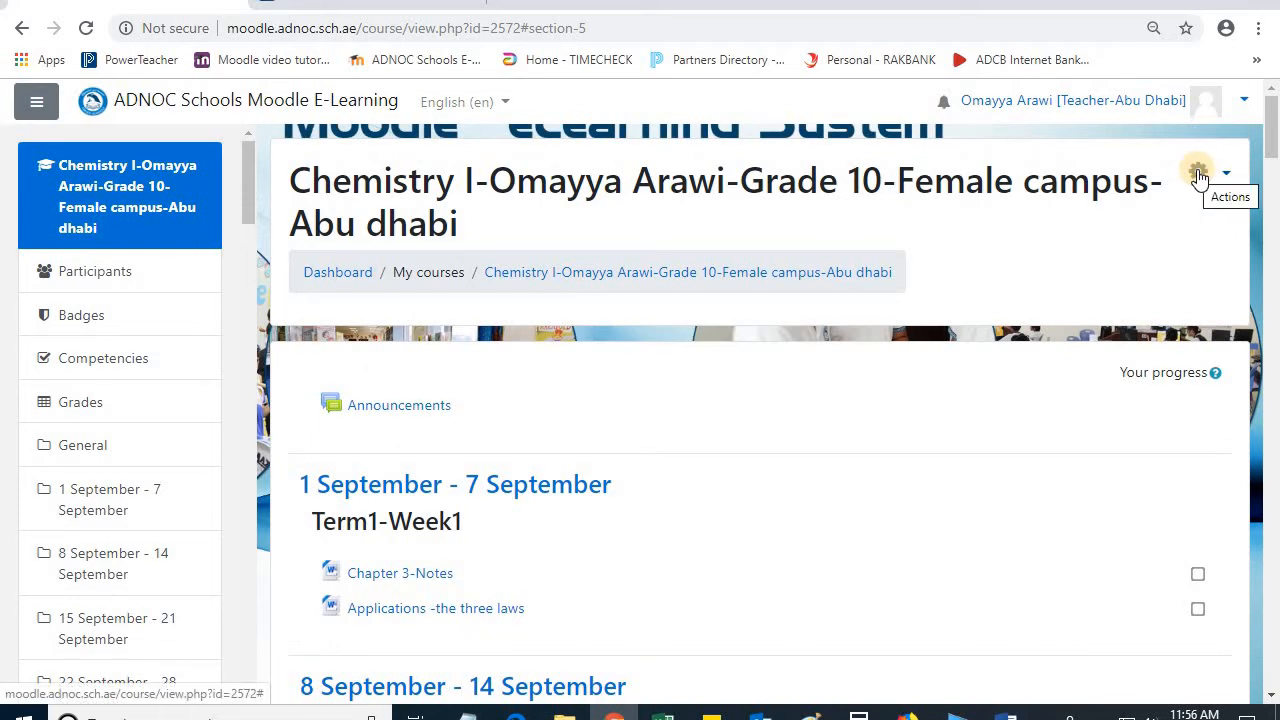
{"action": "left_click", "coordinate": [1199, 174]}
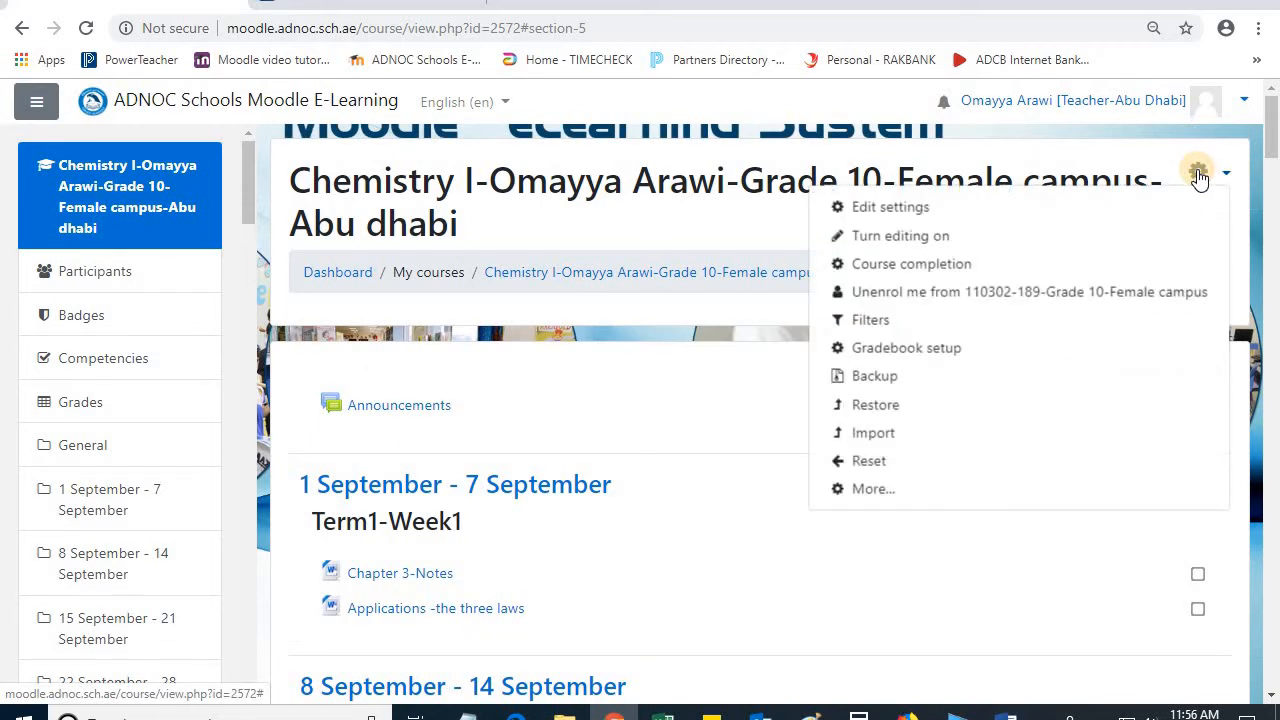
{"action": "left_click", "coordinate": [925, 238]}
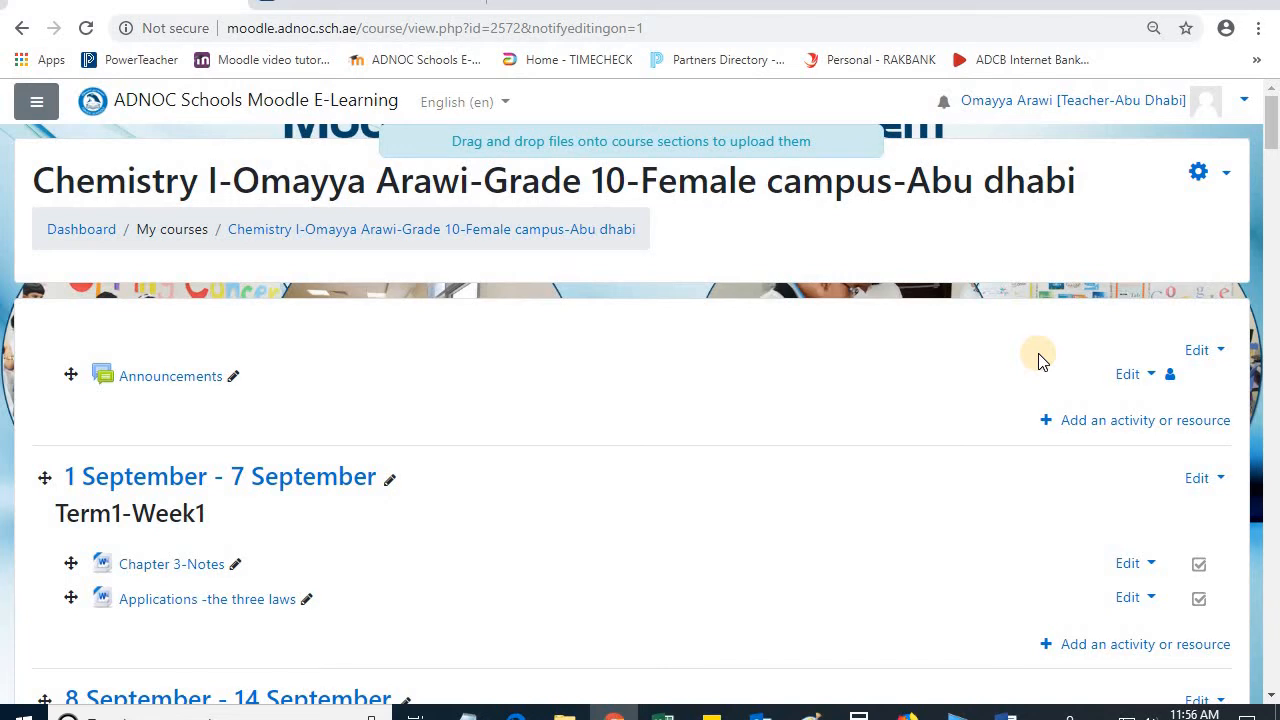
Step: Add a File resource to the course's 10 November - 16 November section
{"action": "scroll", "coordinate": [1040, 360], "scroll_direction": "down", "scroll_amount": 3}
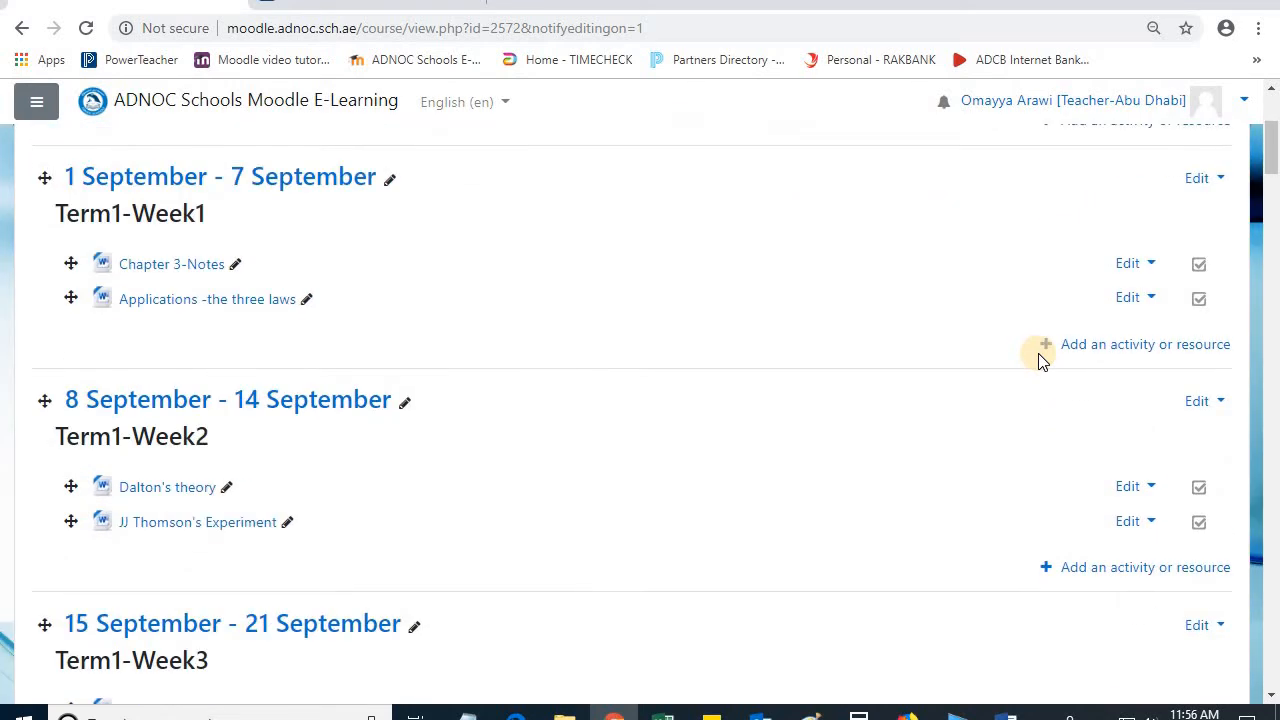
{"action": "scroll", "coordinate": [1040, 360], "scroll_direction": "down", "scroll_amount": 12}
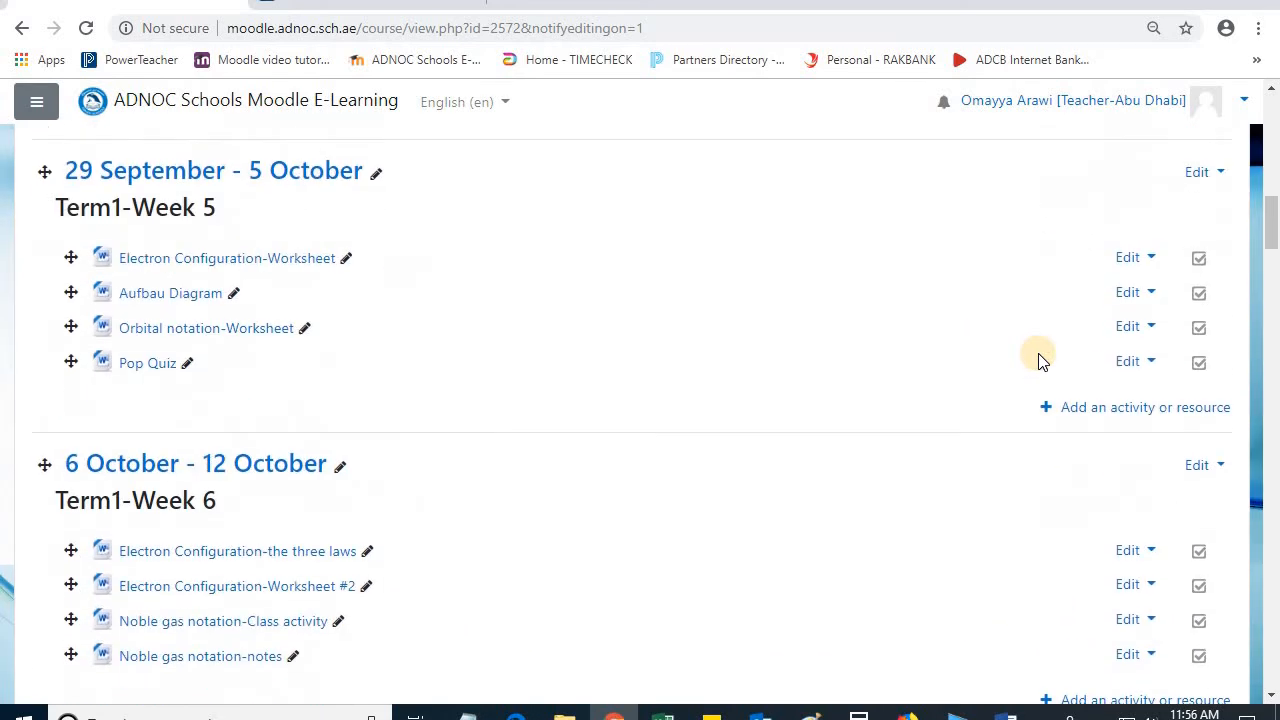
{"action": "scroll", "coordinate": [1040, 360], "scroll_direction": "down", "scroll_amount": 5}
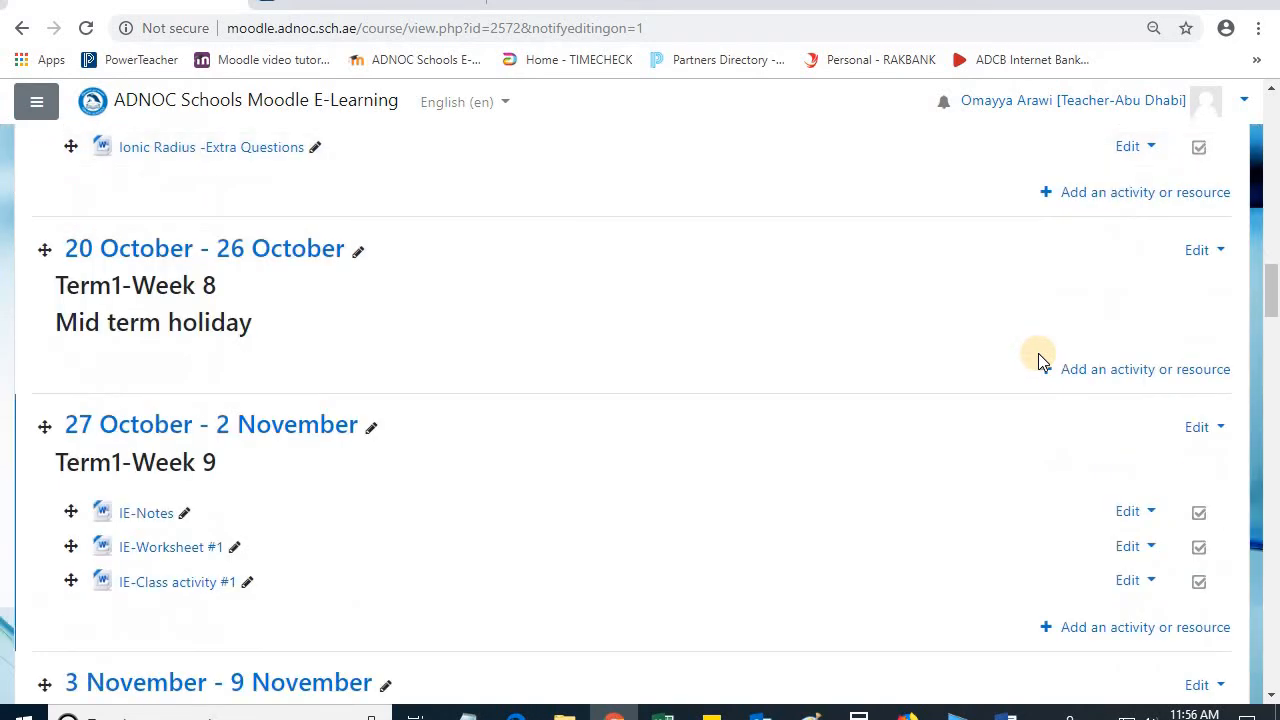
{"action": "scroll", "coordinate": [1040, 360], "scroll_direction": "up", "scroll_amount": 1}
{"action": "scroll", "coordinate": [1040, 360], "scroll_direction": "up", "scroll_amount": 2}
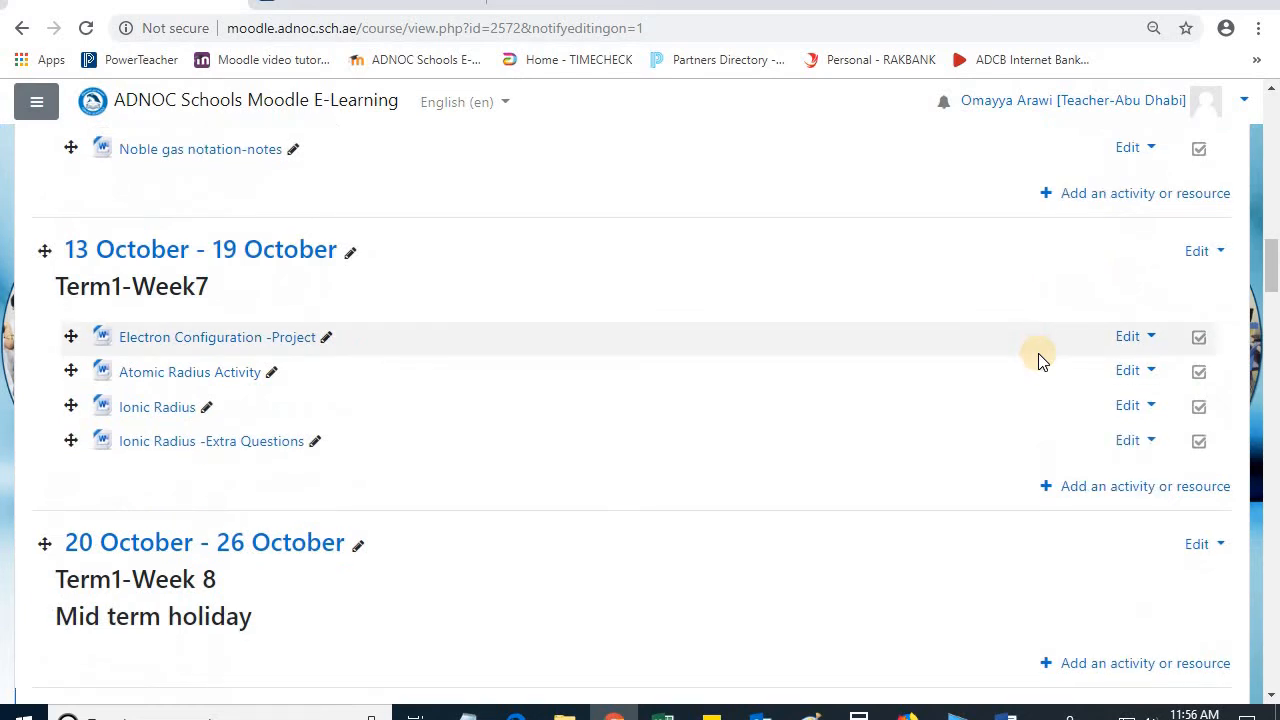
{"action": "scroll", "coordinate": [1040, 360], "scroll_direction": "down", "scroll_amount": 3}
{"action": "scroll", "coordinate": [1040, 360], "scroll_direction": "down", "scroll_amount": 6}
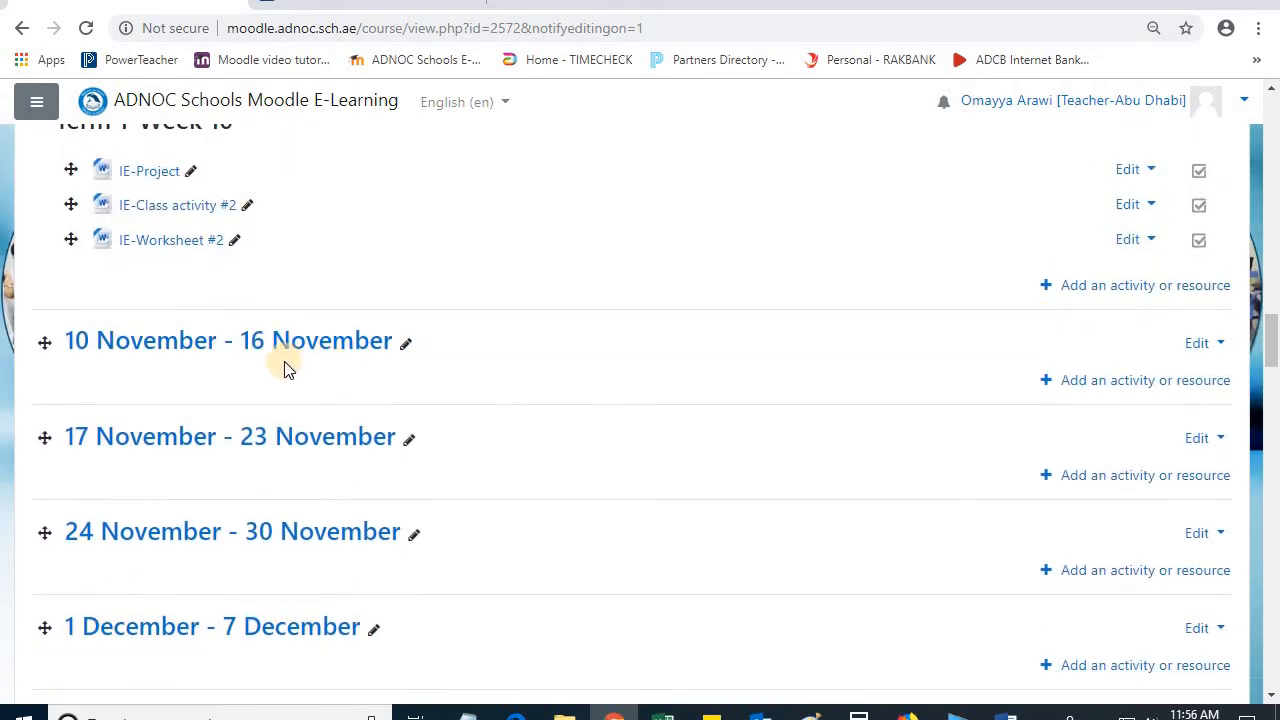
{"action": "left_click", "coordinate": [1090, 382]}
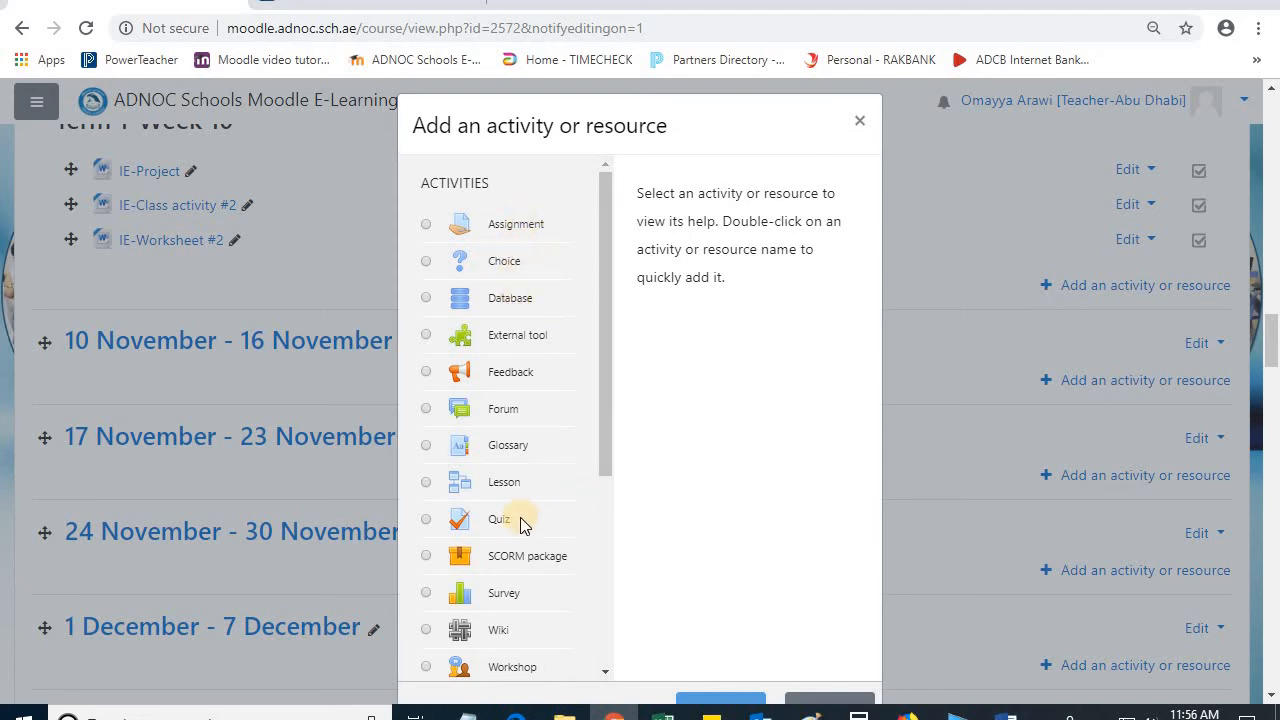
{"action": "scroll", "coordinate": [520, 517], "scroll_direction": "down", "scroll_amount": 3}
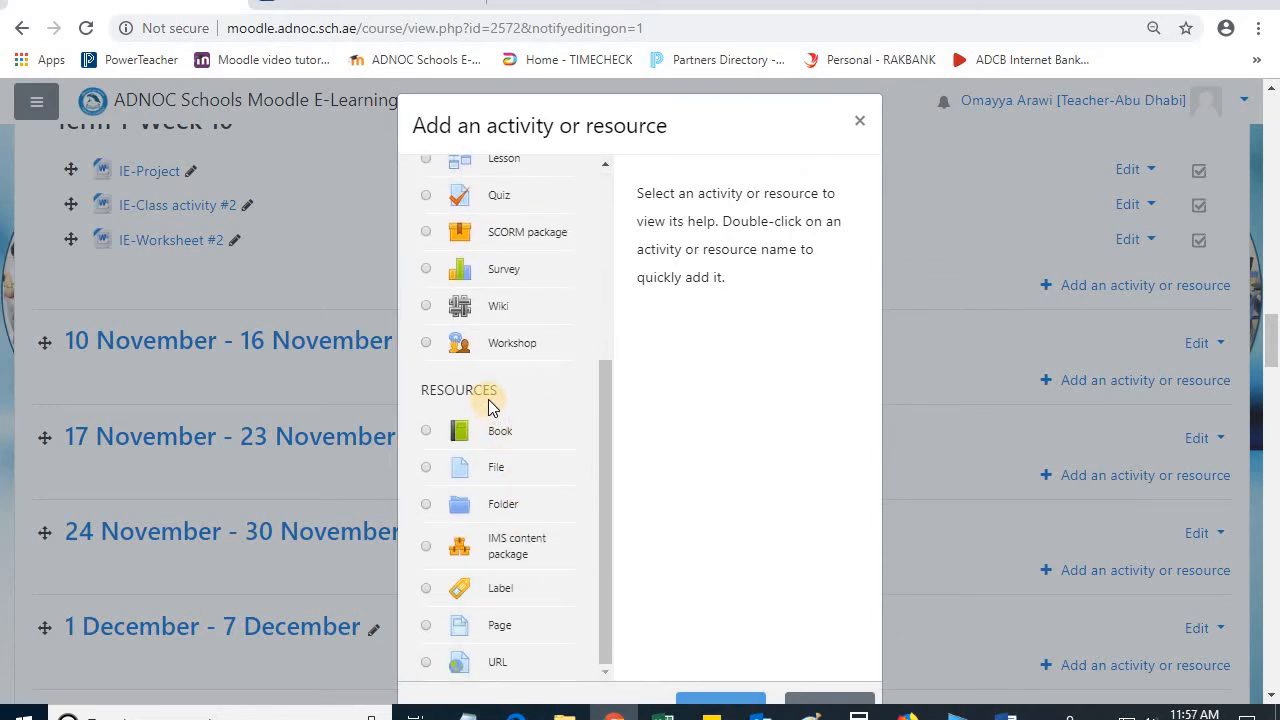
{"action": "left_click", "coordinate": [426, 469]}
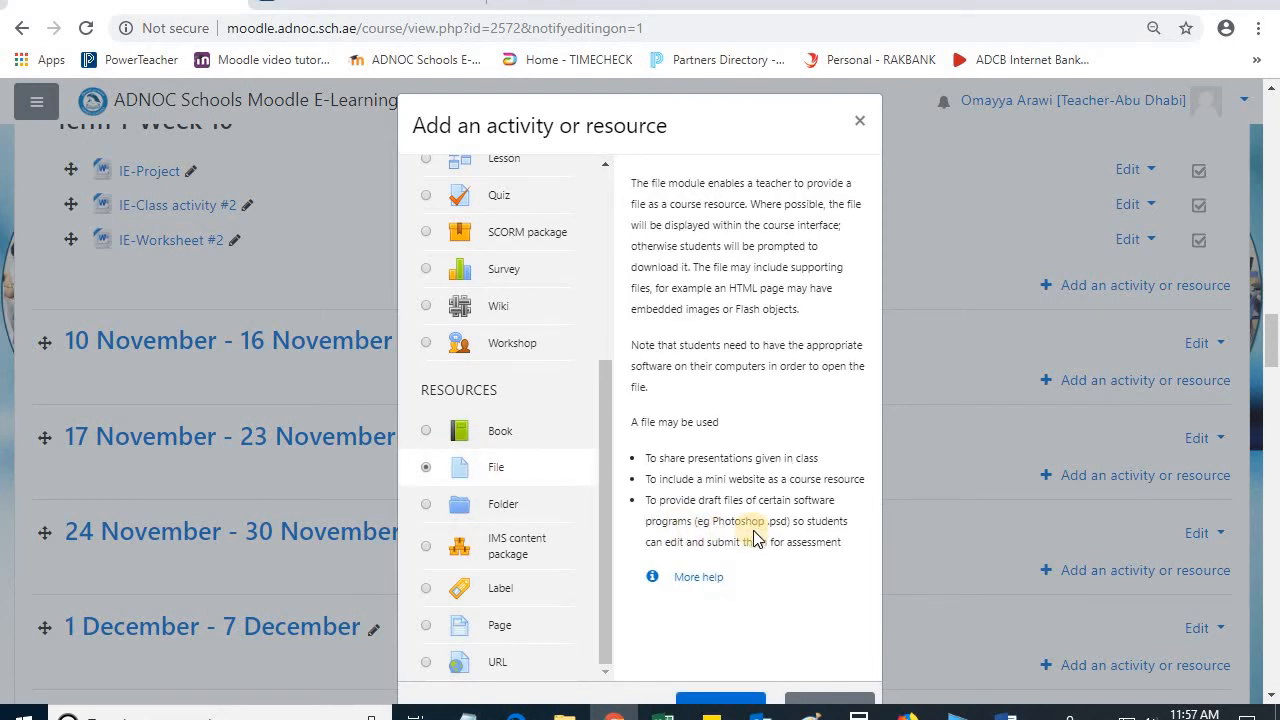
{"action": "scroll", "coordinate": [705, 480], "scroll_direction": "down", "scroll_amount": 3}
{"action": "left_click", "coordinate": [758, 418]}
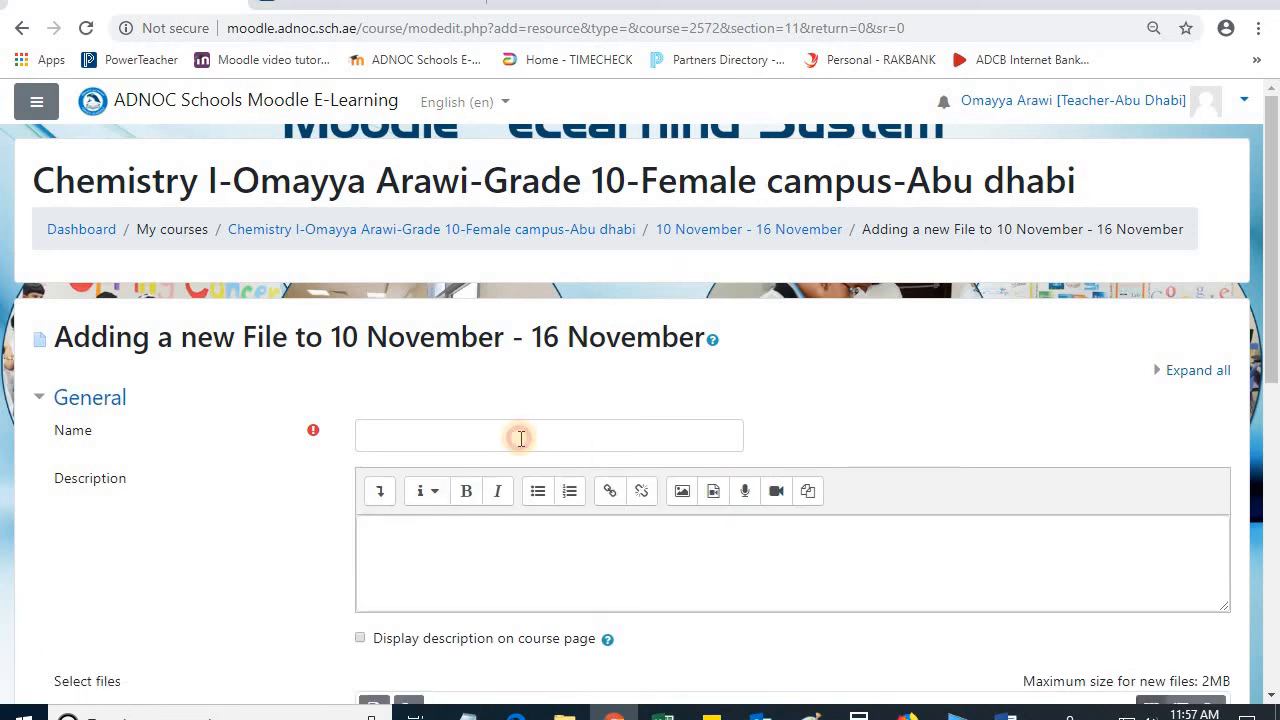
Step: Name the new file resource "Chemical reactions"
{"action": "left_click", "coordinate": [521, 438]}
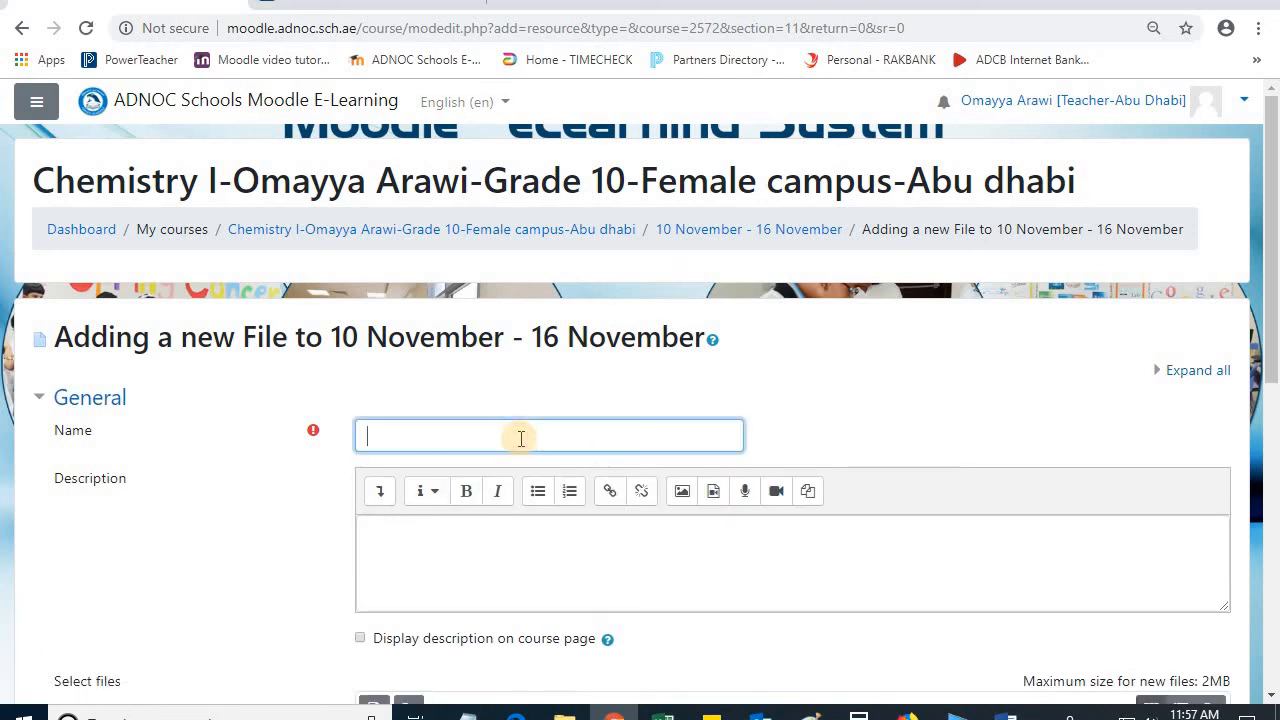
{"action": "type", "text": "T"}
{"action": "type", "text": "hem"}
{"action": "type", "text": "ical reactions"}
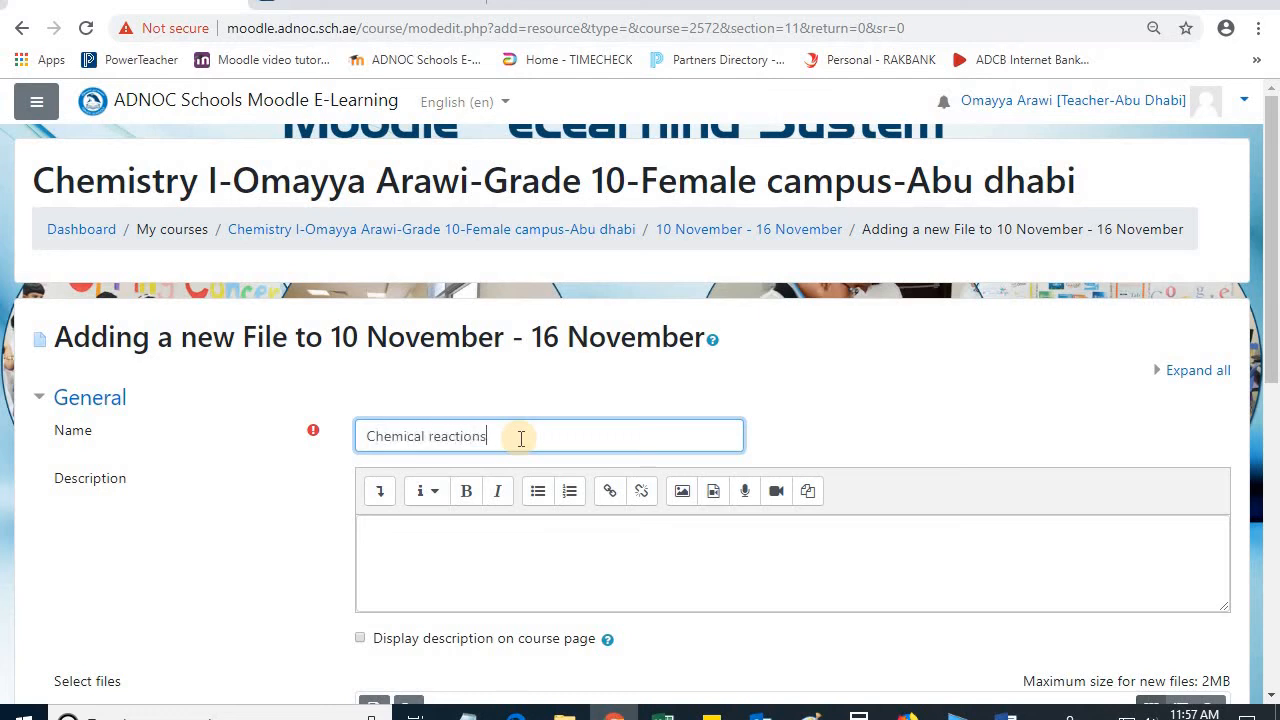
{"action": "scroll", "coordinate": [510, 447], "scroll_direction": "down", "scroll_amount": 1}
{"action": "left_click", "coordinate": [507, 450]}
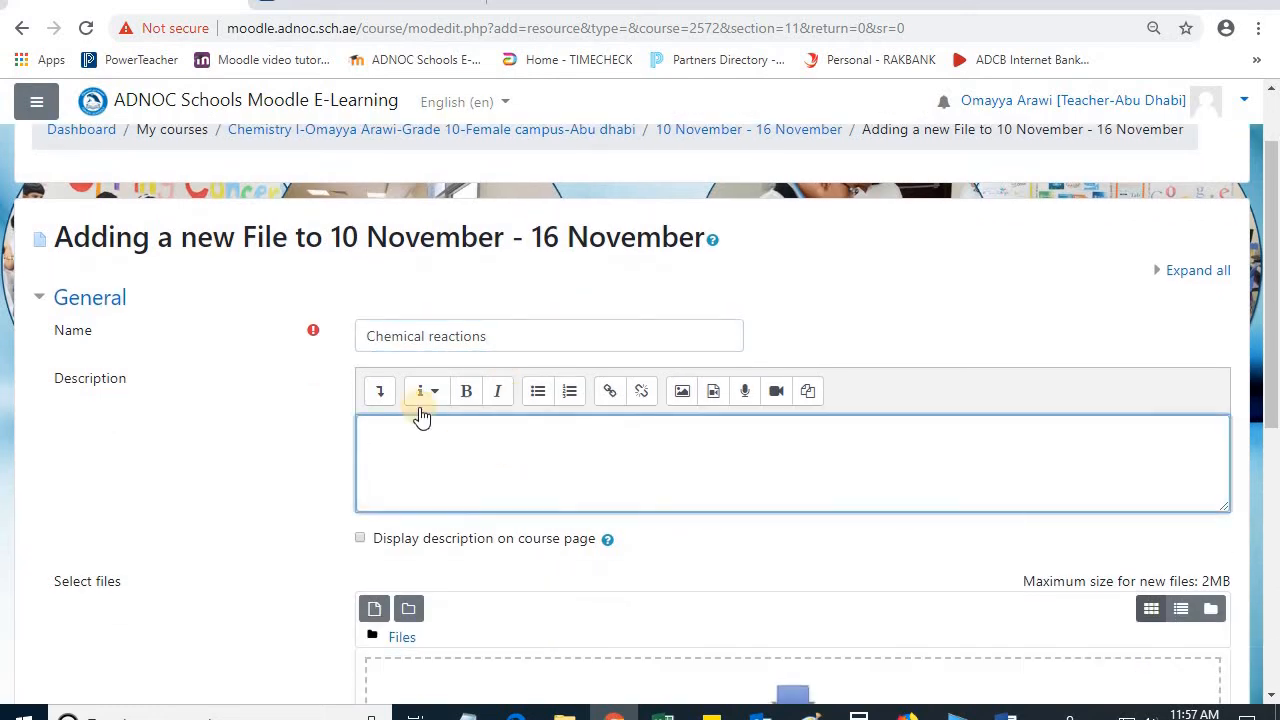
Step: Start uploading a file from the computer to the Chemical reactions resource
{"action": "scroll", "coordinate": [400, 412], "scroll_direction": "down", "scroll_amount": 2}
{"action": "left_click", "coordinate": [373, 412]}
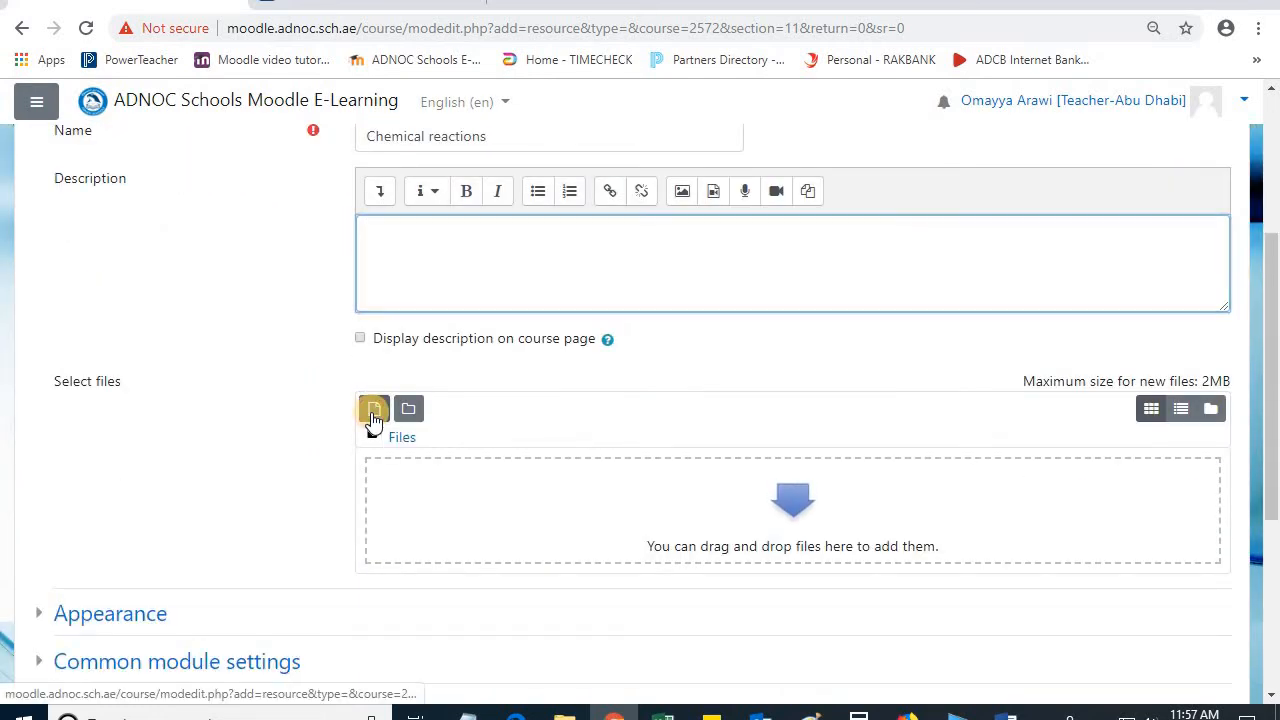
{"action": "left_click", "coordinate": [340, 306]}
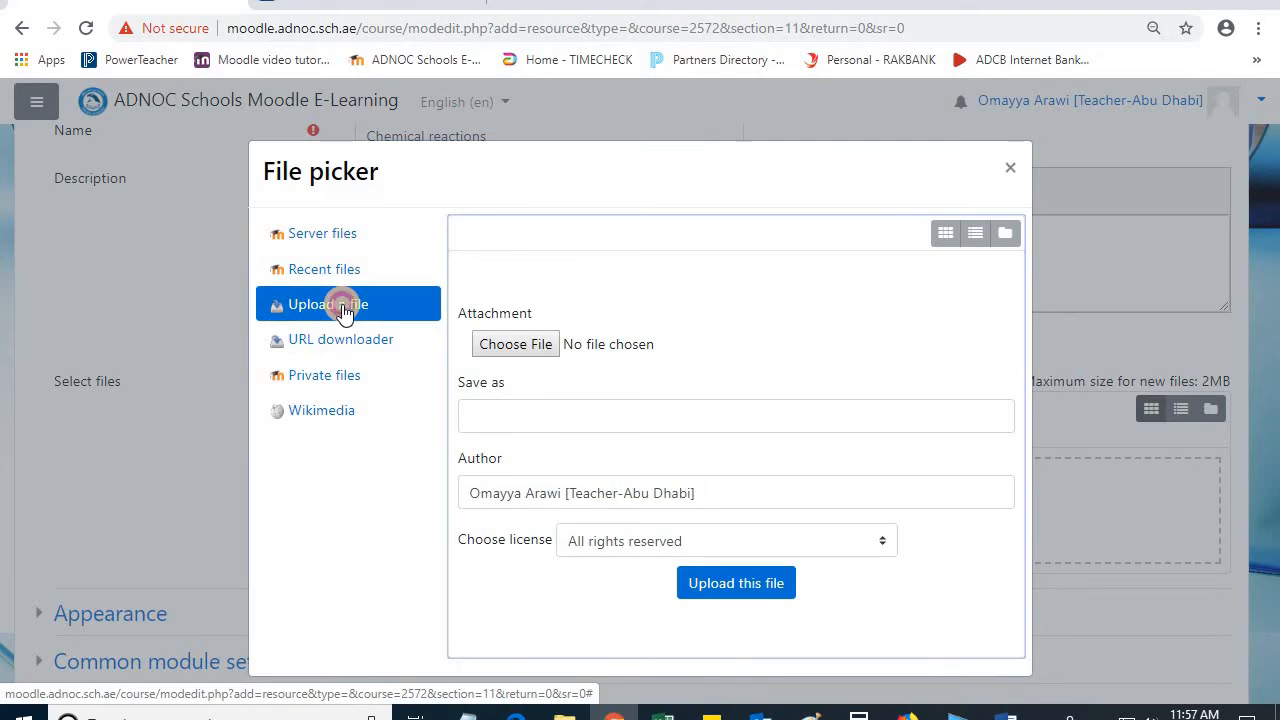
{"action": "left_click", "coordinate": [535, 347]}
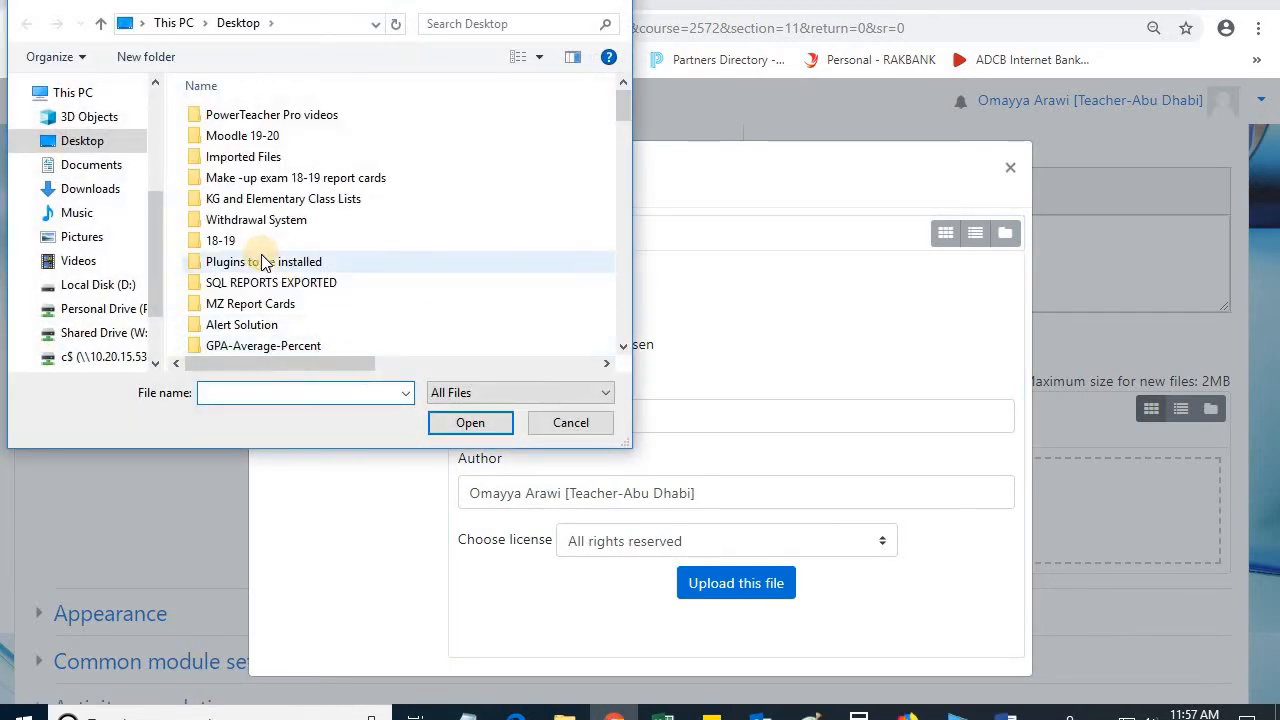
Step: Choose the "PowerSchool parent portal email" document from the Desktop as the attachment and close the file picker
{"action": "scroll", "coordinate": [262, 290], "scroll_direction": "down", "scroll_amount": 2}
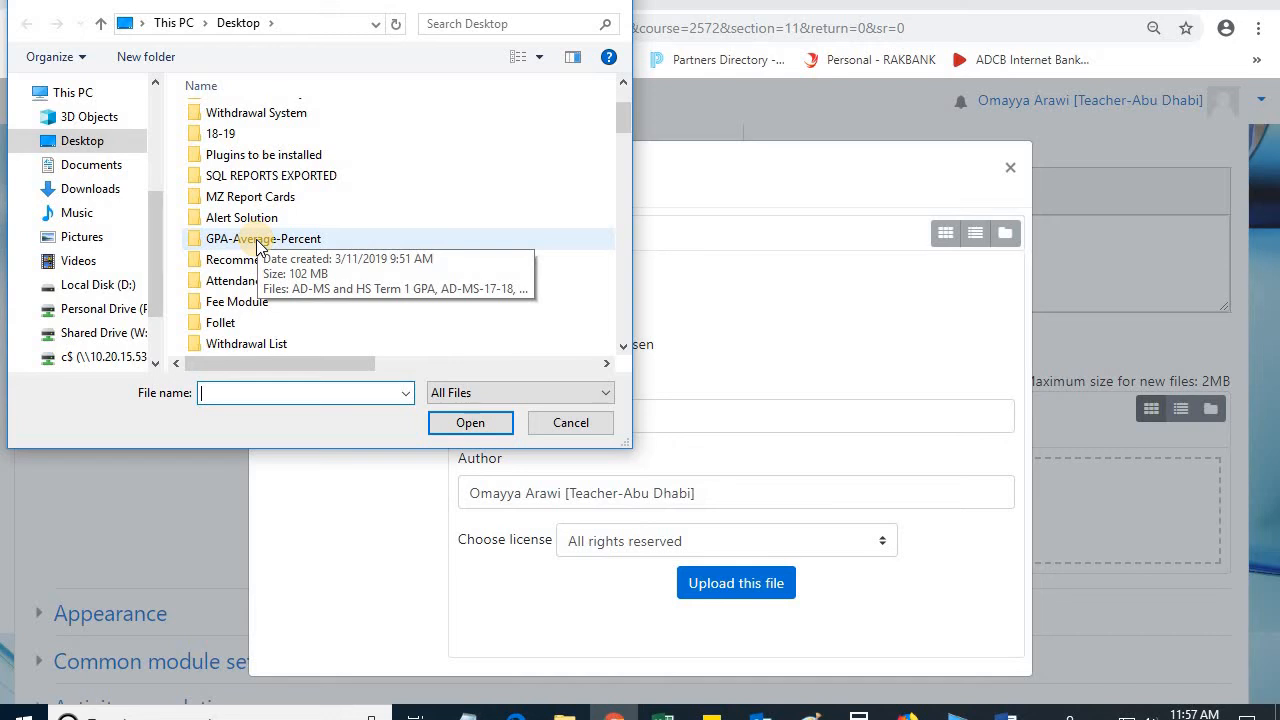
{"action": "scroll", "coordinate": [258, 262], "scroll_direction": "down", "scroll_amount": 2}
{"action": "scroll", "coordinate": [258, 262], "scroll_direction": "down", "scroll_amount": 1}
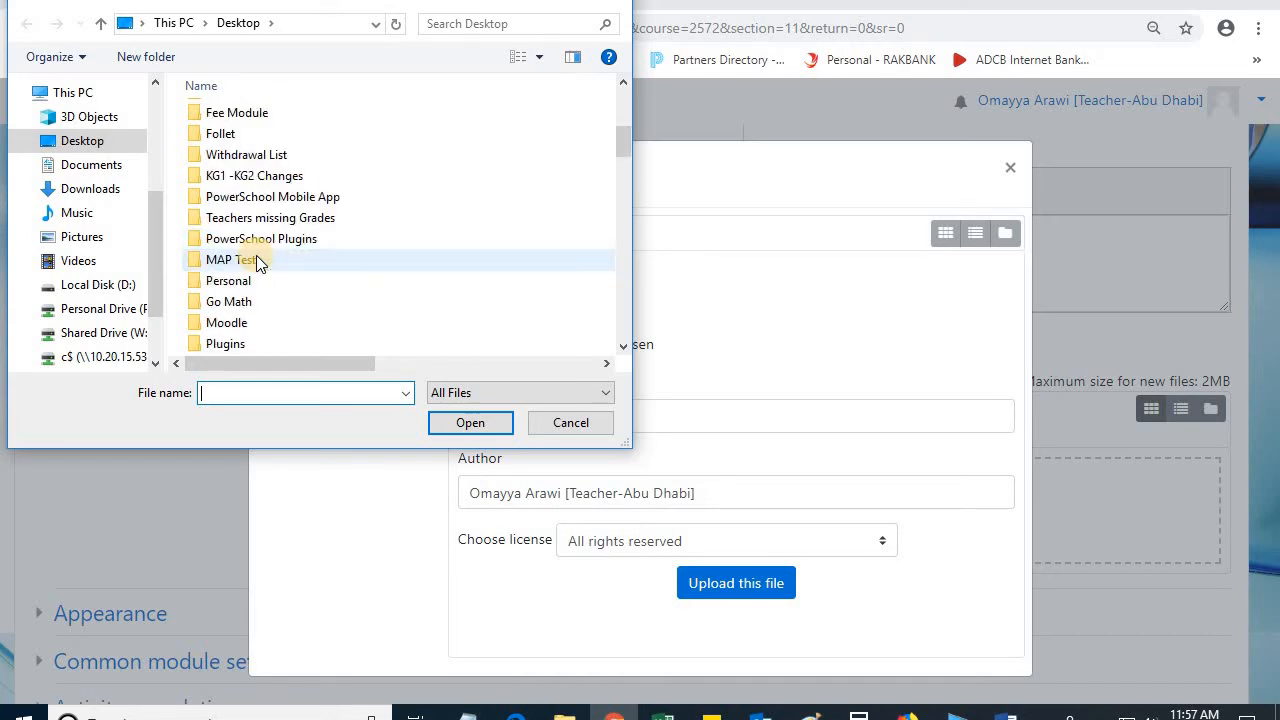
{"action": "scroll", "coordinate": [256, 260], "scroll_direction": "down", "scroll_amount": 4}
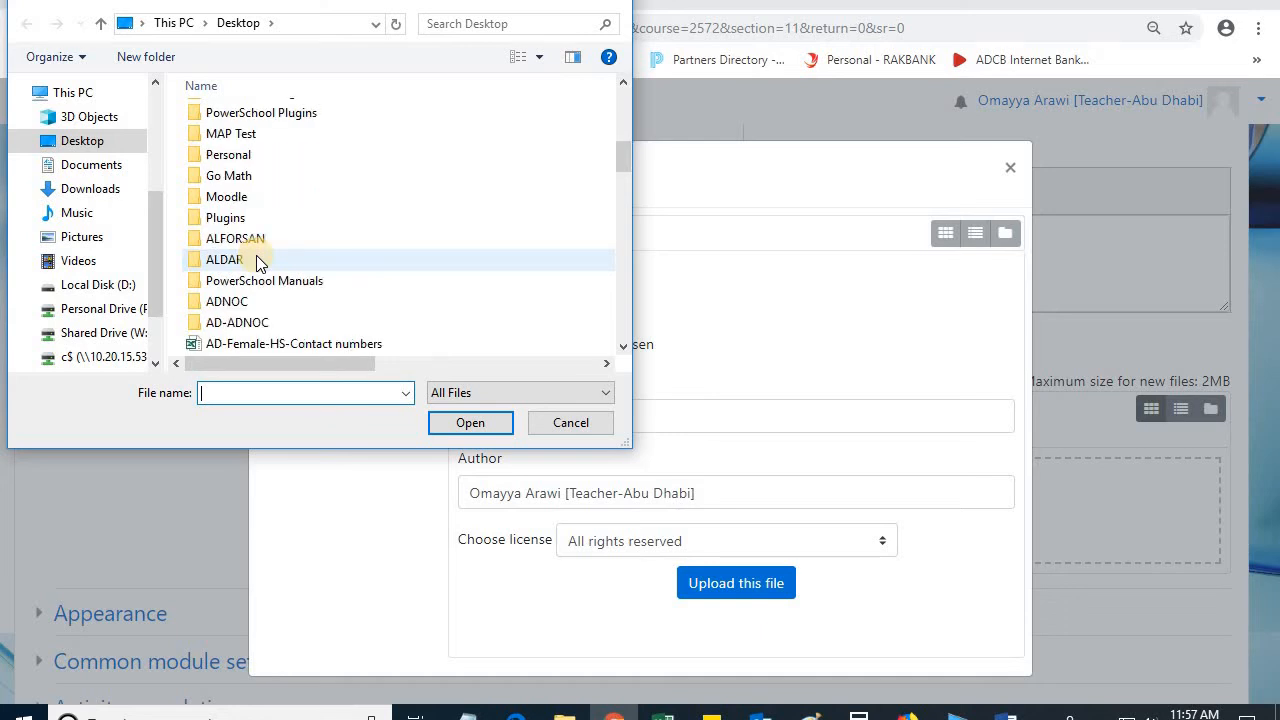
{"action": "scroll", "coordinate": [258, 262], "scroll_direction": "down", "scroll_amount": 1}
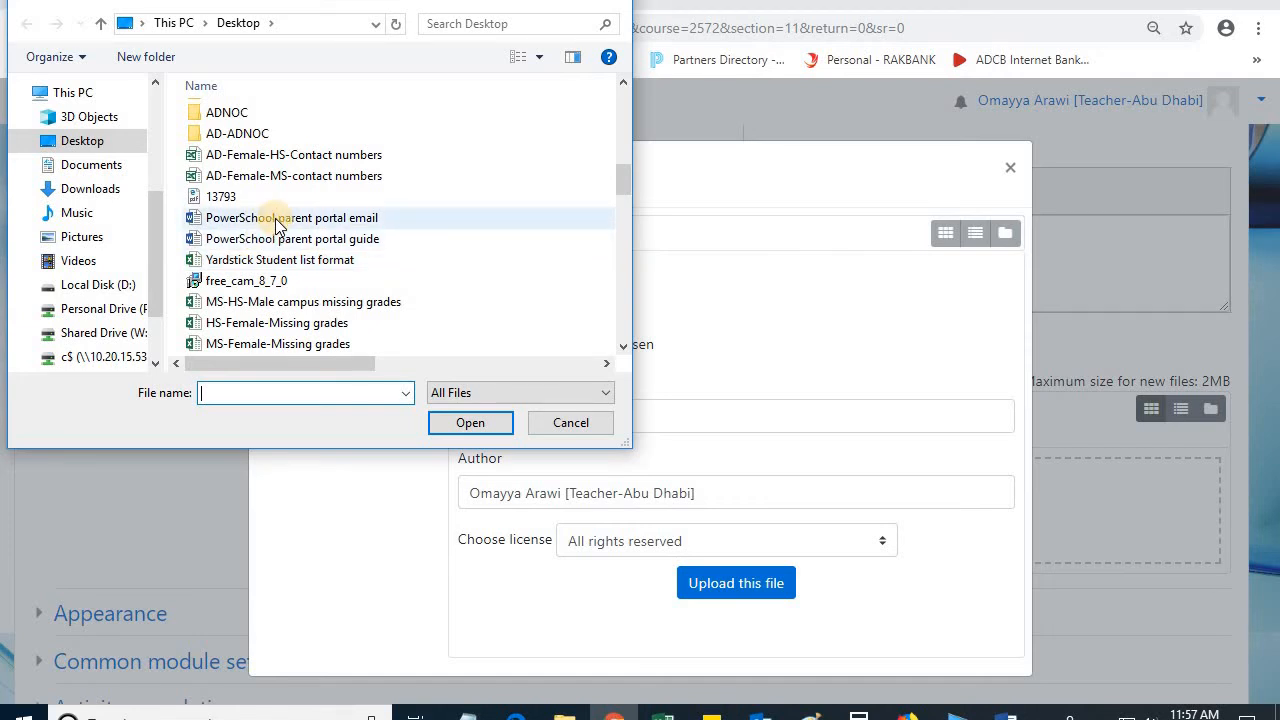
{"action": "left_click", "coordinate": [278, 220]}
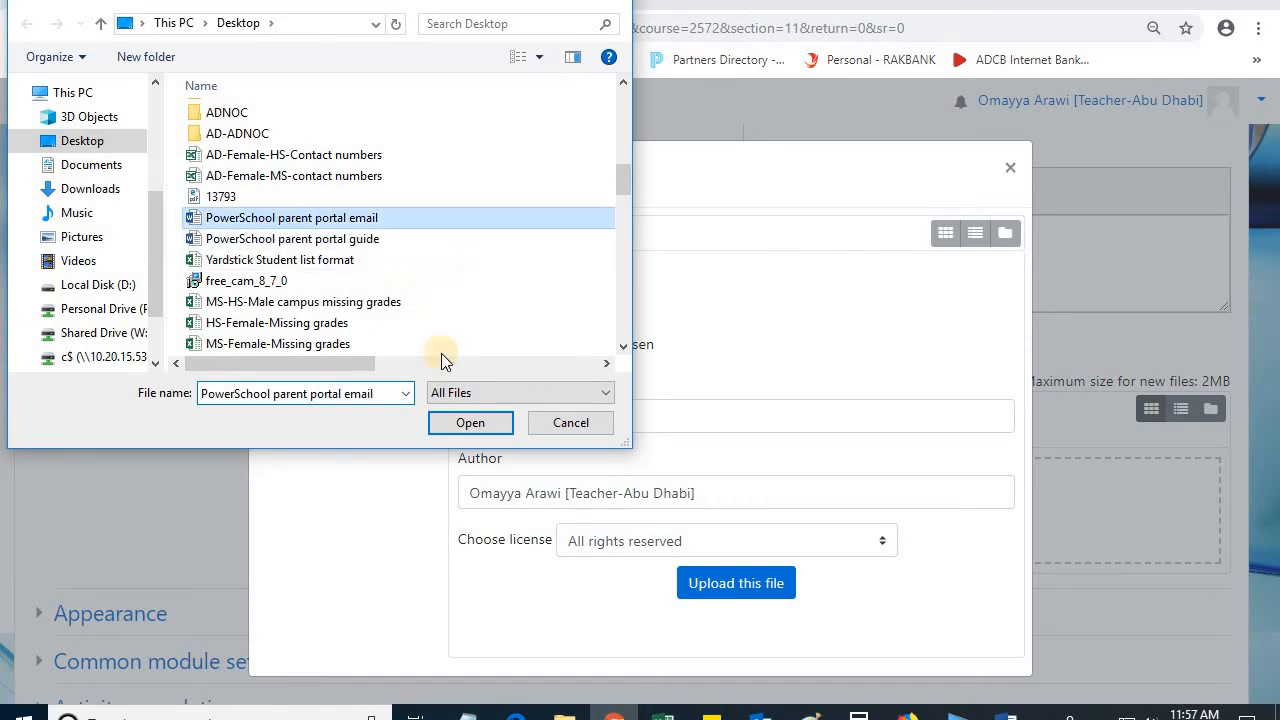
{"action": "left_click", "coordinate": [463, 423]}
{"action": "left_click", "coordinate": [750, 585]}
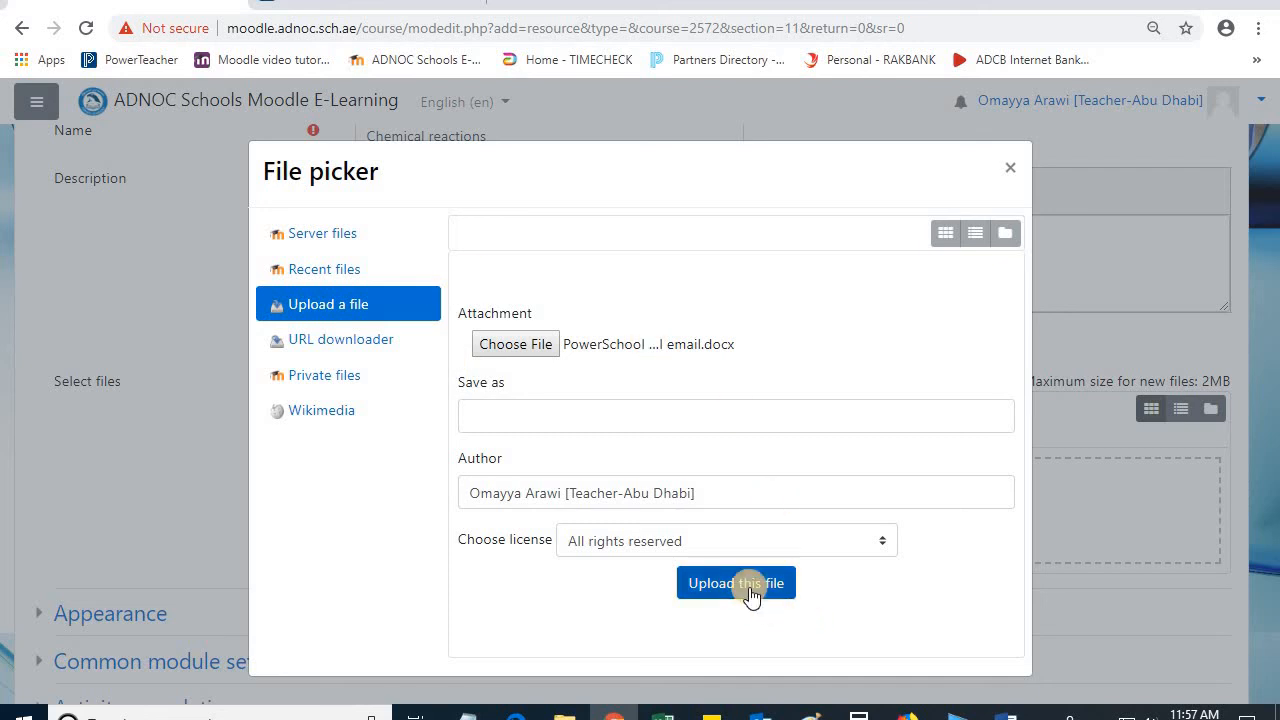
{"action": "left_click", "coordinate": [1009, 167]}
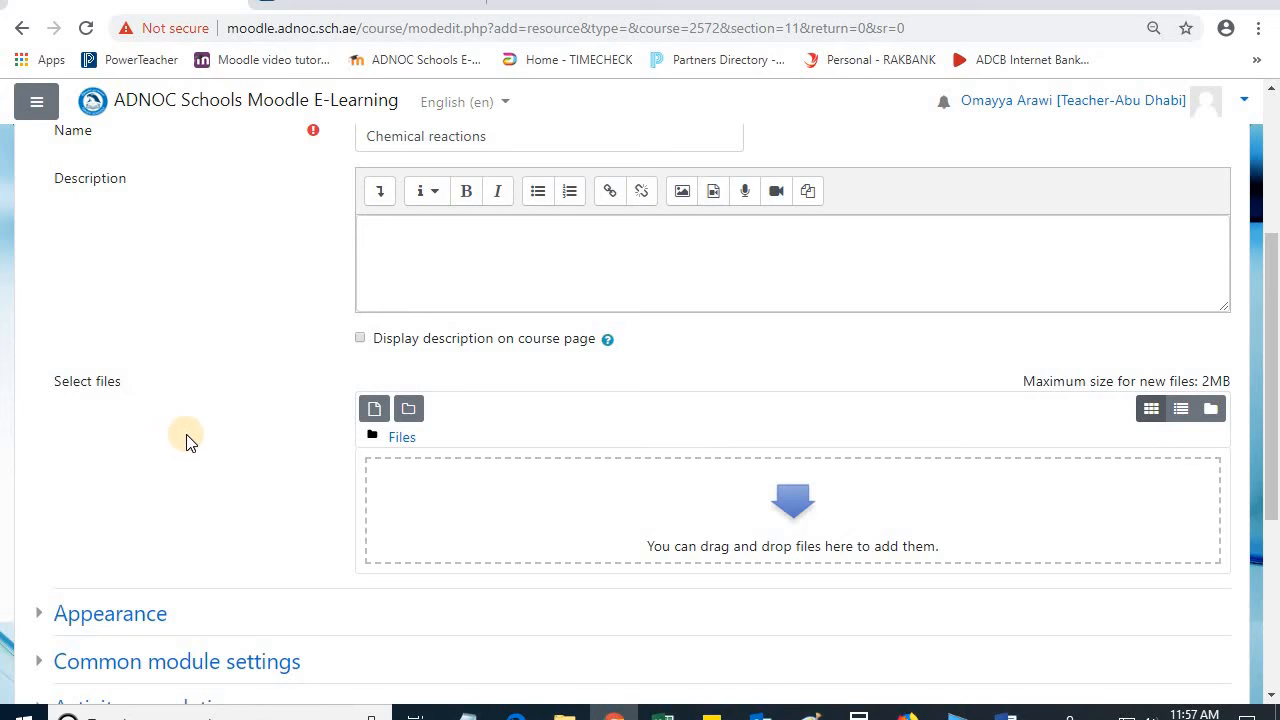
Step: Leave the unsaved file form and return to the course's 10 November - 16 November section
{"action": "scroll", "coordinate": [60, 170], "scroll_direction": "up", "scroll_amount": 3}
{"action": "left_click", "coordinate": [35, 104]}
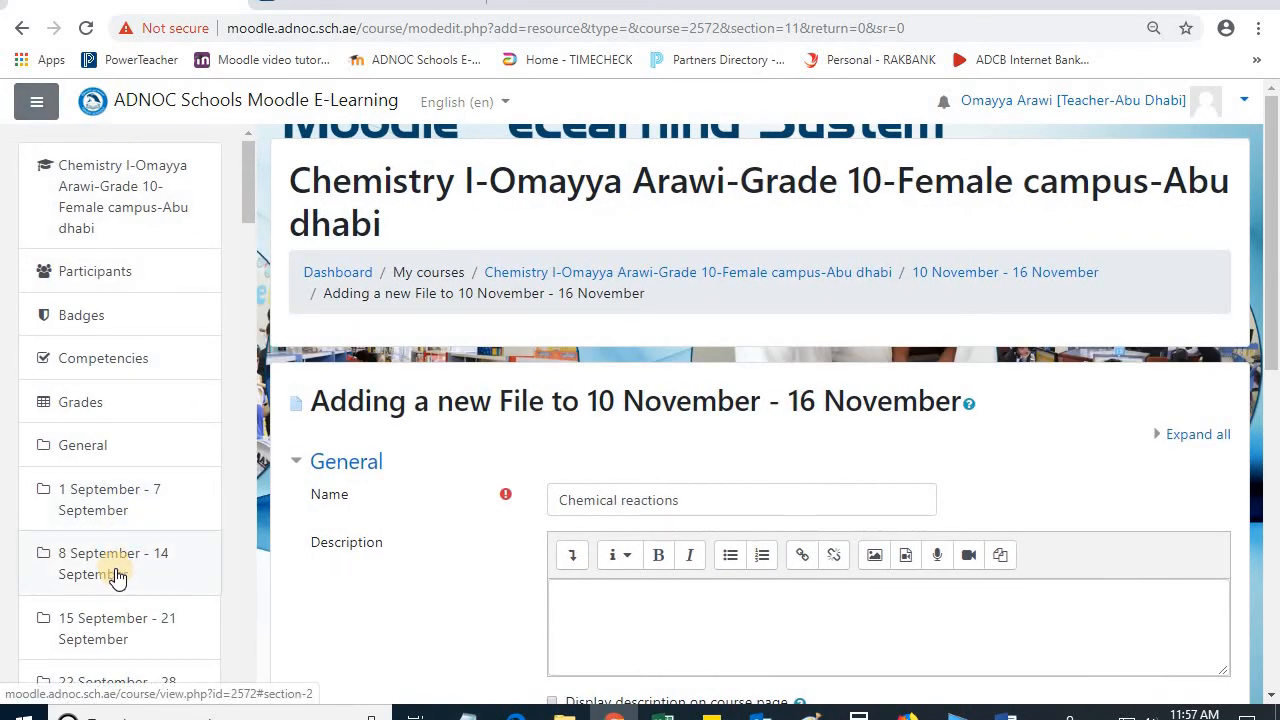
{"action": "scroll", "coordinate": [115, 575], "scroll_direction": "down", "scroll_amount": 5}
{"action": "scroll", "coordinate": [117, 577], "scroll_direction": "down", "scroll_amount": 3}
{"action": "left_click", "coordinate": [85, 445]}
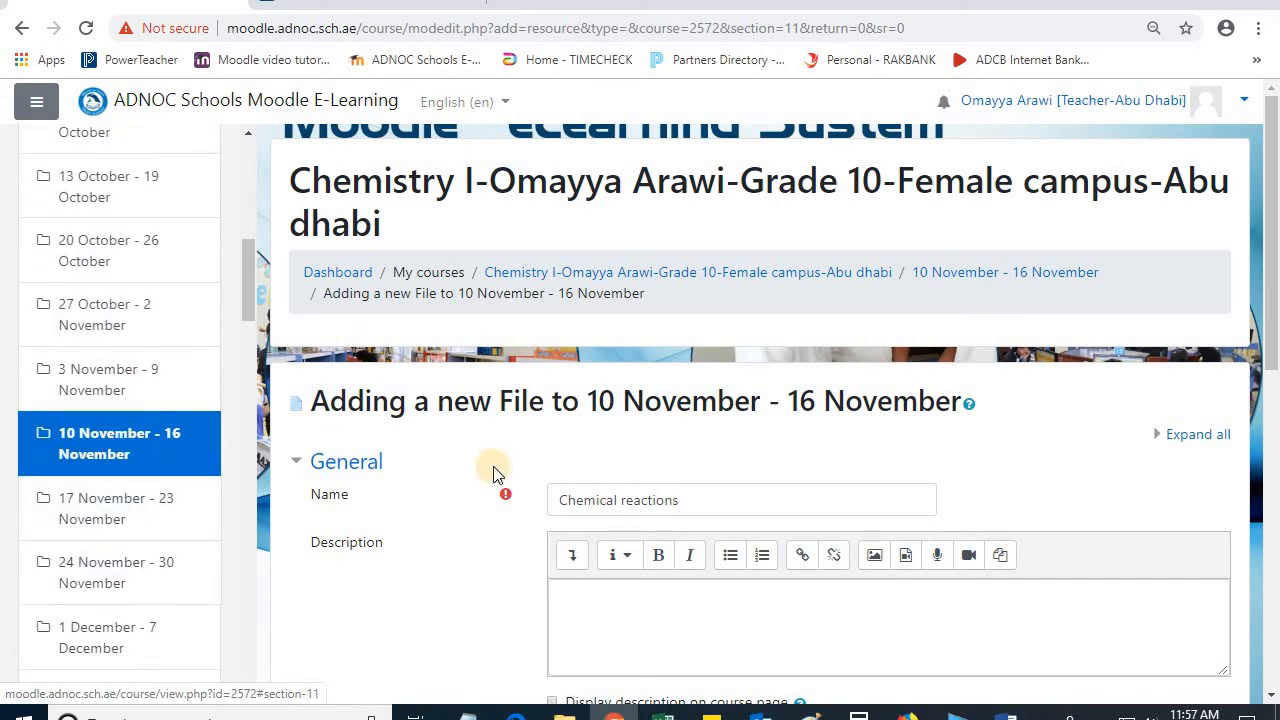
{"action": "left_click", "coordinate": [735, 142]}
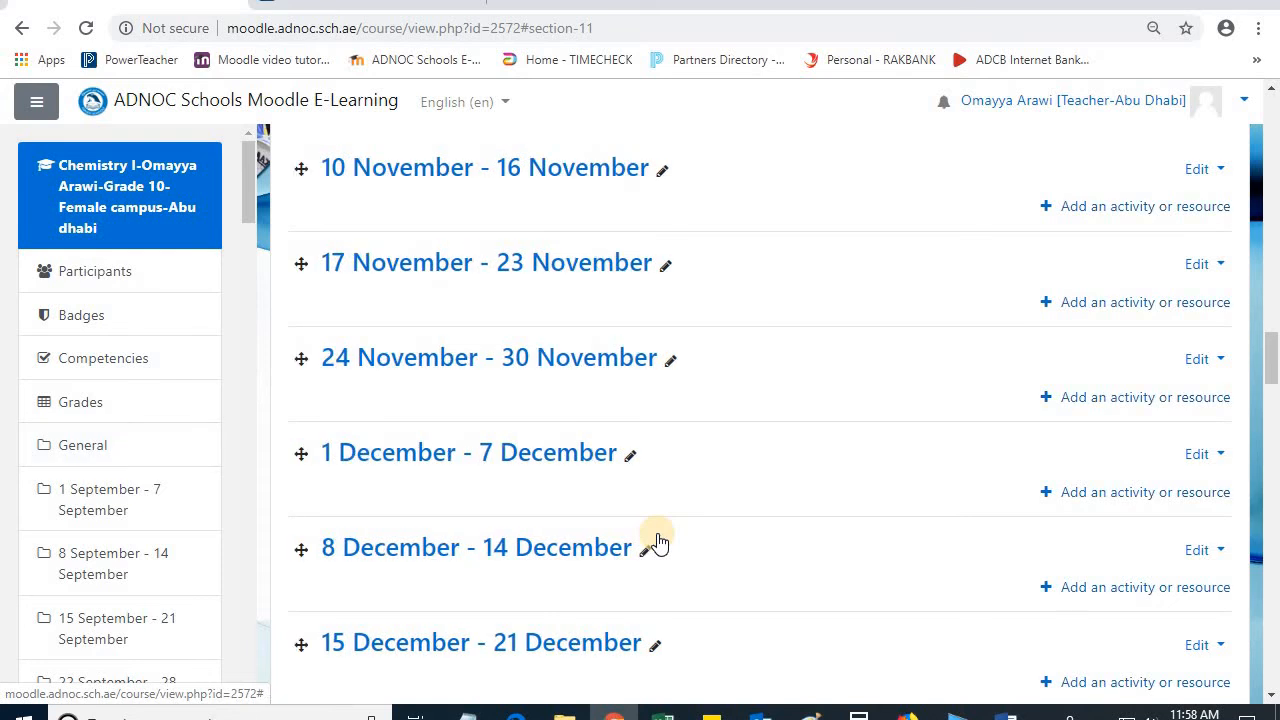
Step: Hide the 13 October - 19 October week from students and show it again
{"action": "scroll", "coordinate": [655, 535], "scroll_direction": "up", "scroll_amount": 5}
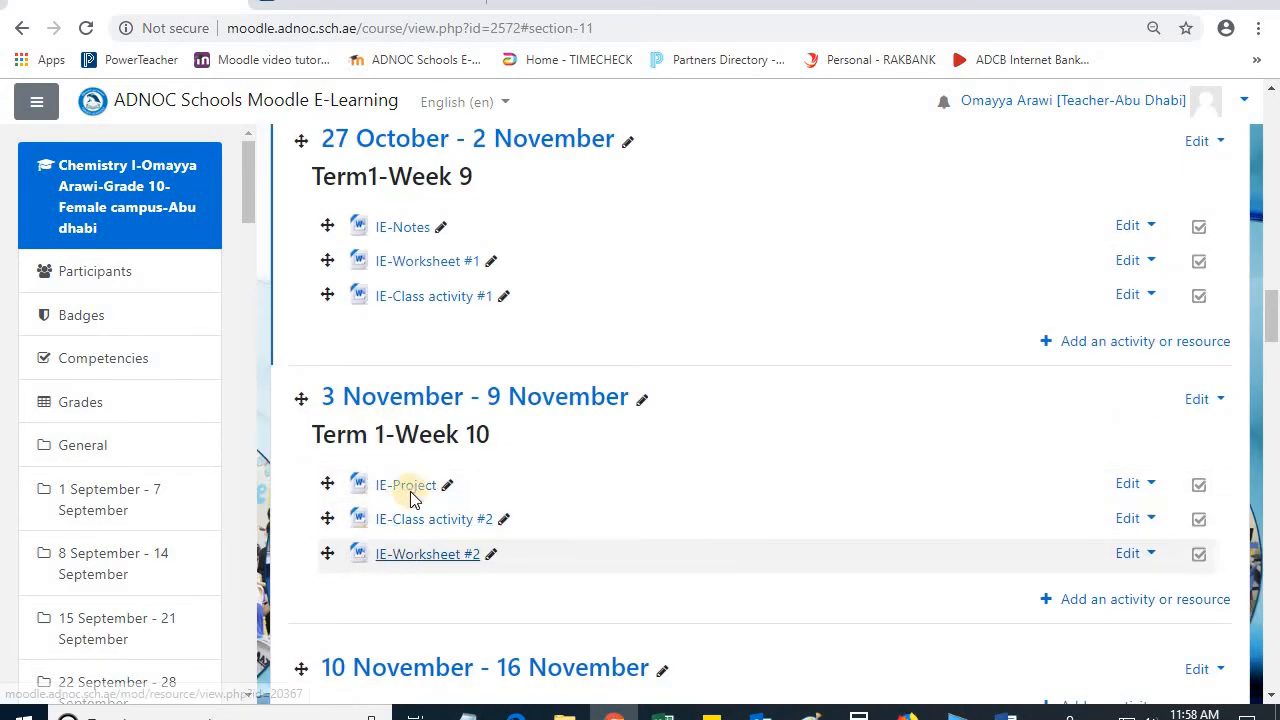
{"action": "scroll", "coordinate": [420, 505], "scroll_direction": "up", "scroll_amount": 2}
{"action": "scroll", "coordinate": [432, 518], "scroll_direction": "up", "scroll_amount": 2}
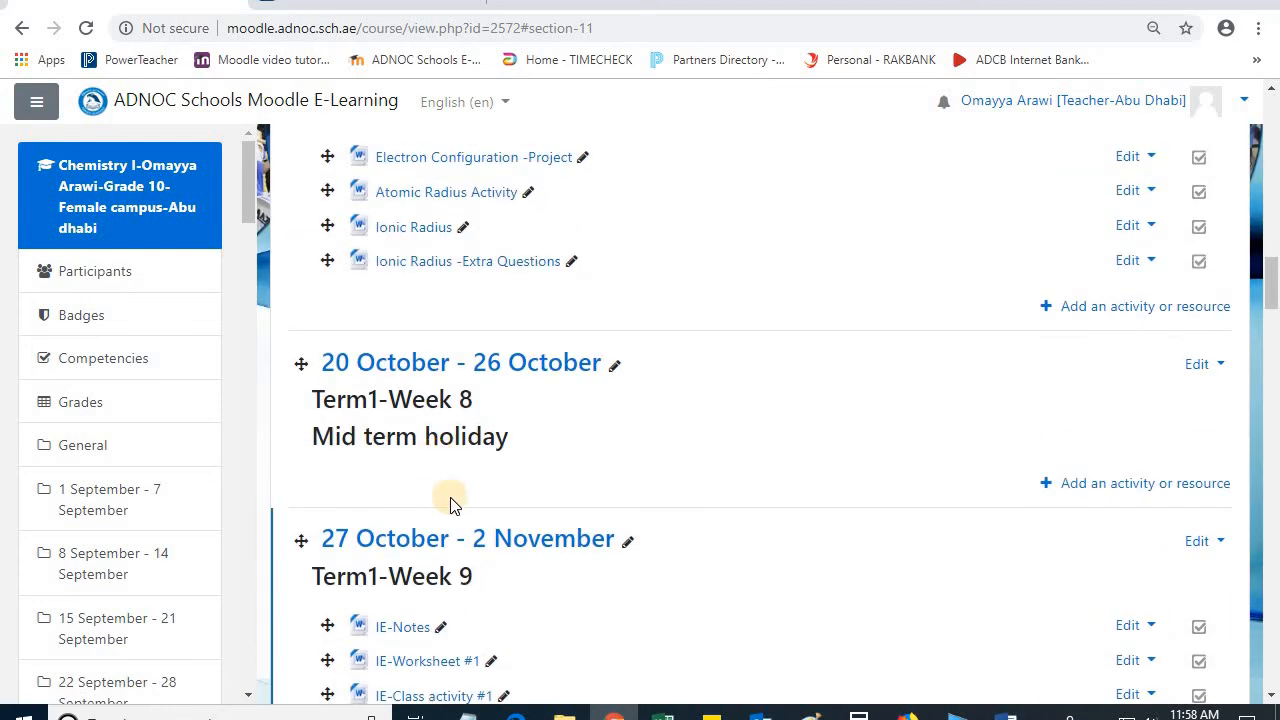
{"action": "scroll", "coordinate": [449, 503], "scroll_direction": "up", "scroll_amount": 2}
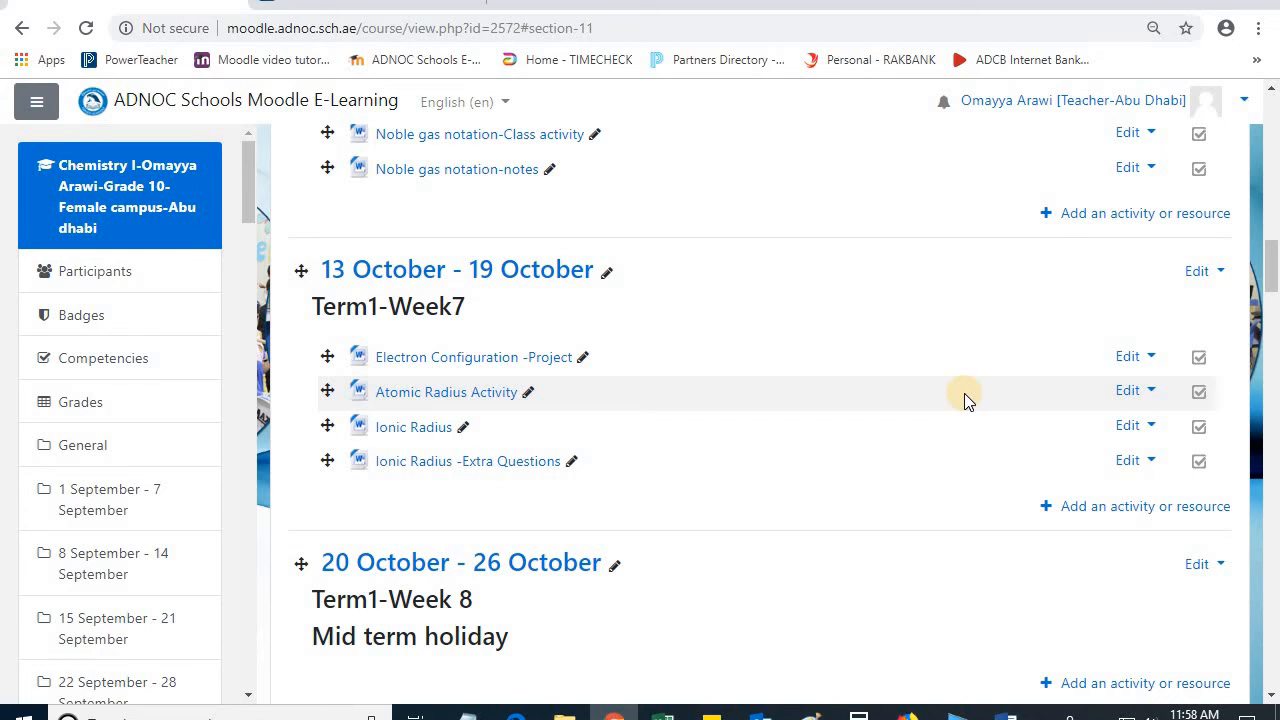
{"action": "left_click", "coordinate": [1222, 280]}
{"action": "left_click", "coordinate": [1166, 334]}
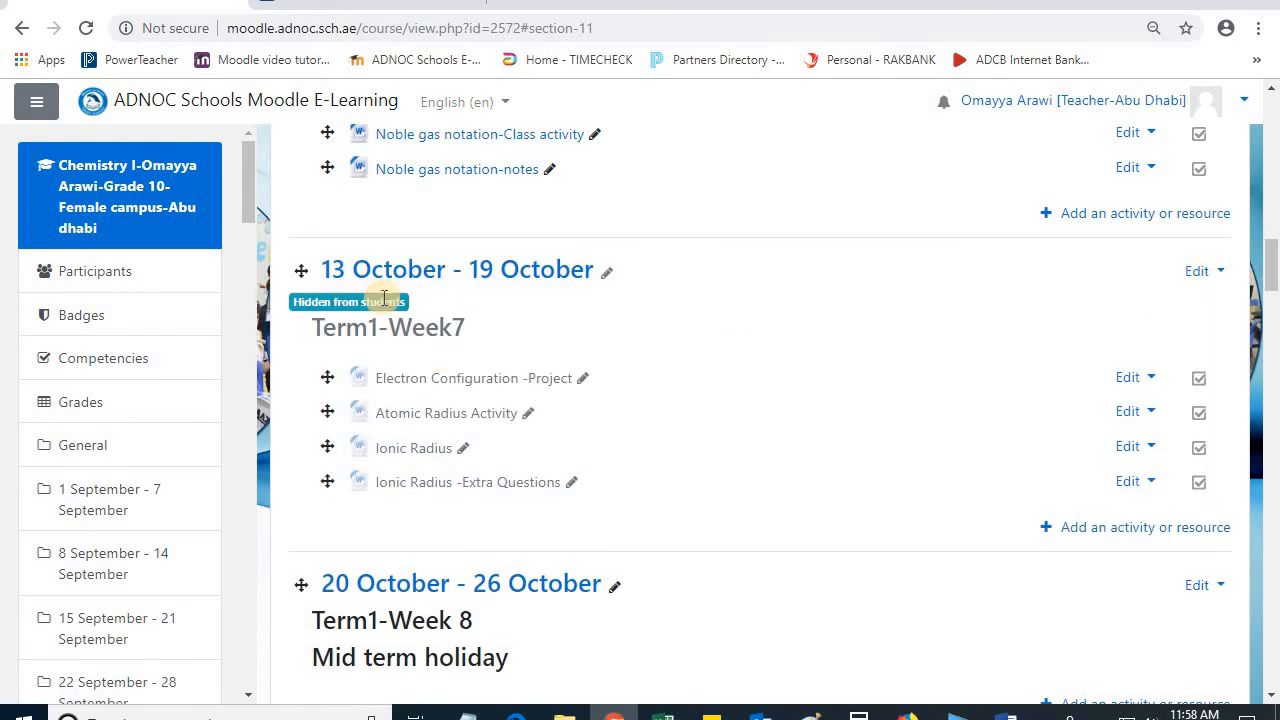
{"action": "left_click", "coordinate": [1220, 271]}
{"action": "left_click", "coordinate": [1166, 336]}
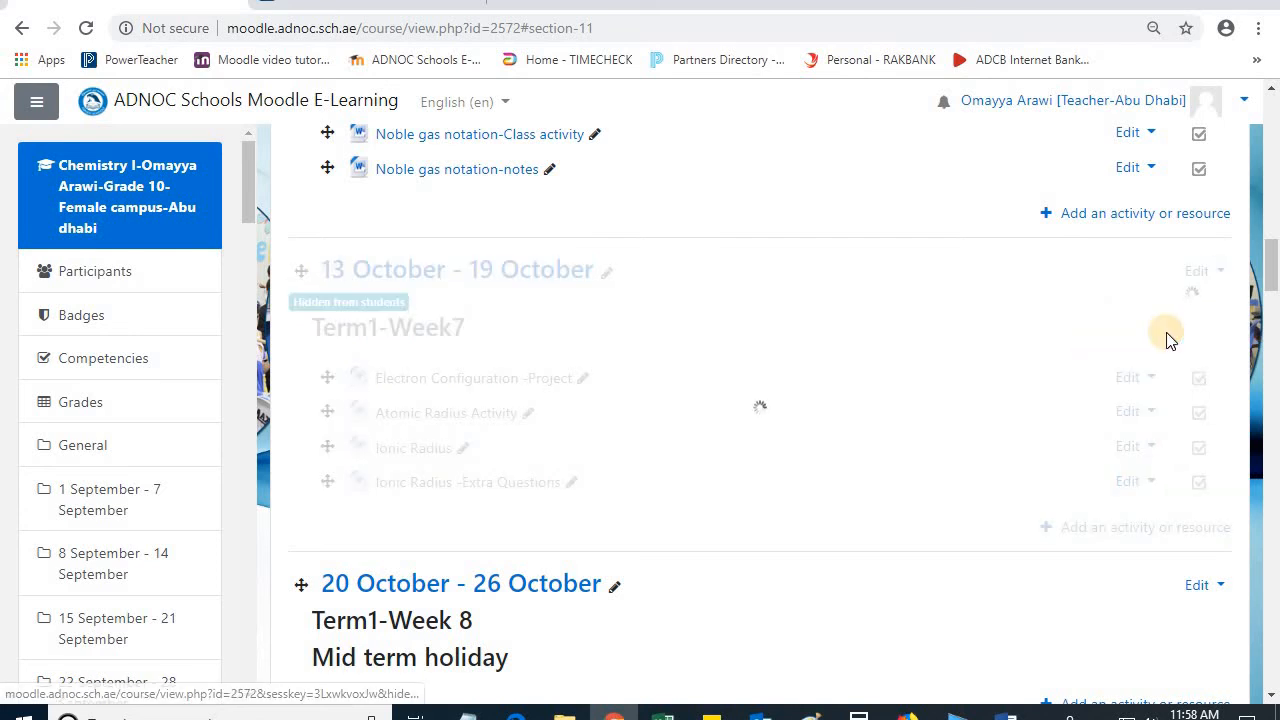
Step: Examine the edit options, including deletion, for the 13 October - 19 October and 20 October - 26 October weeks
{"action": "left_click", "coordinate": [1220, 273]}
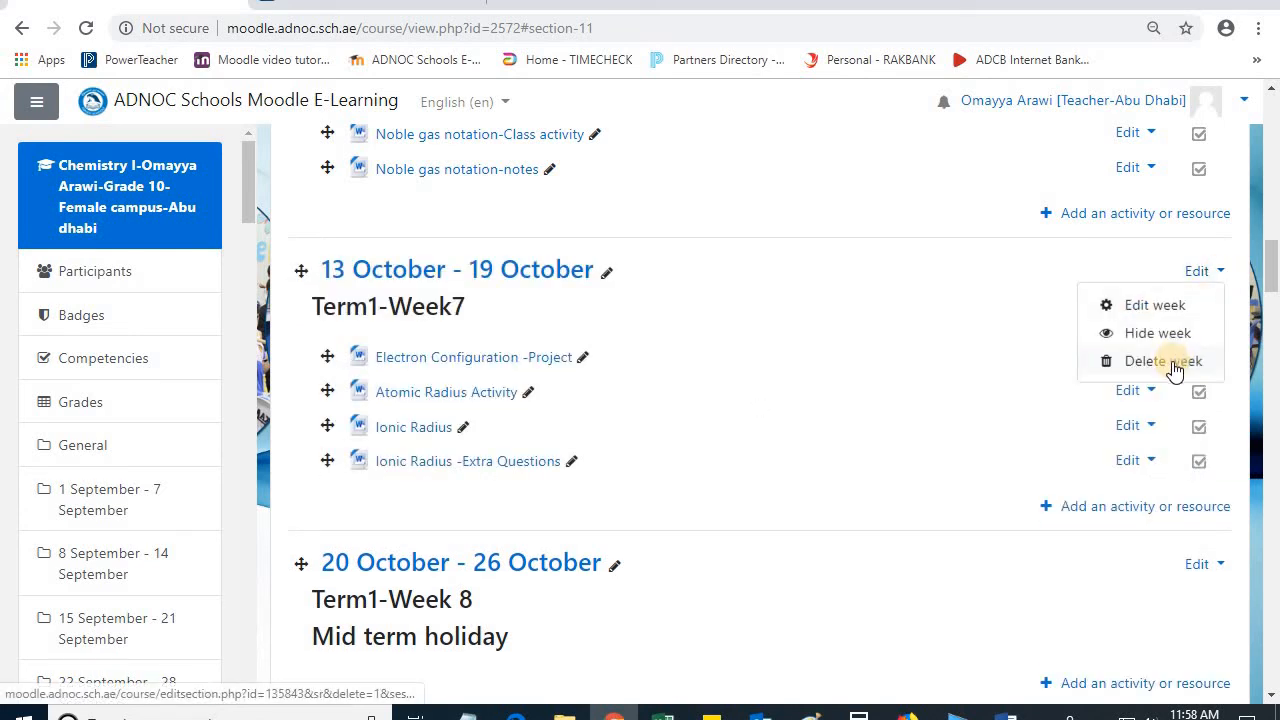
{"action": "left_click", "coordinate": [945, 370]}
{"action": "scroll", "coordinate": [691, 271], "scroll_direction": "down", "scroll_amount": 3}
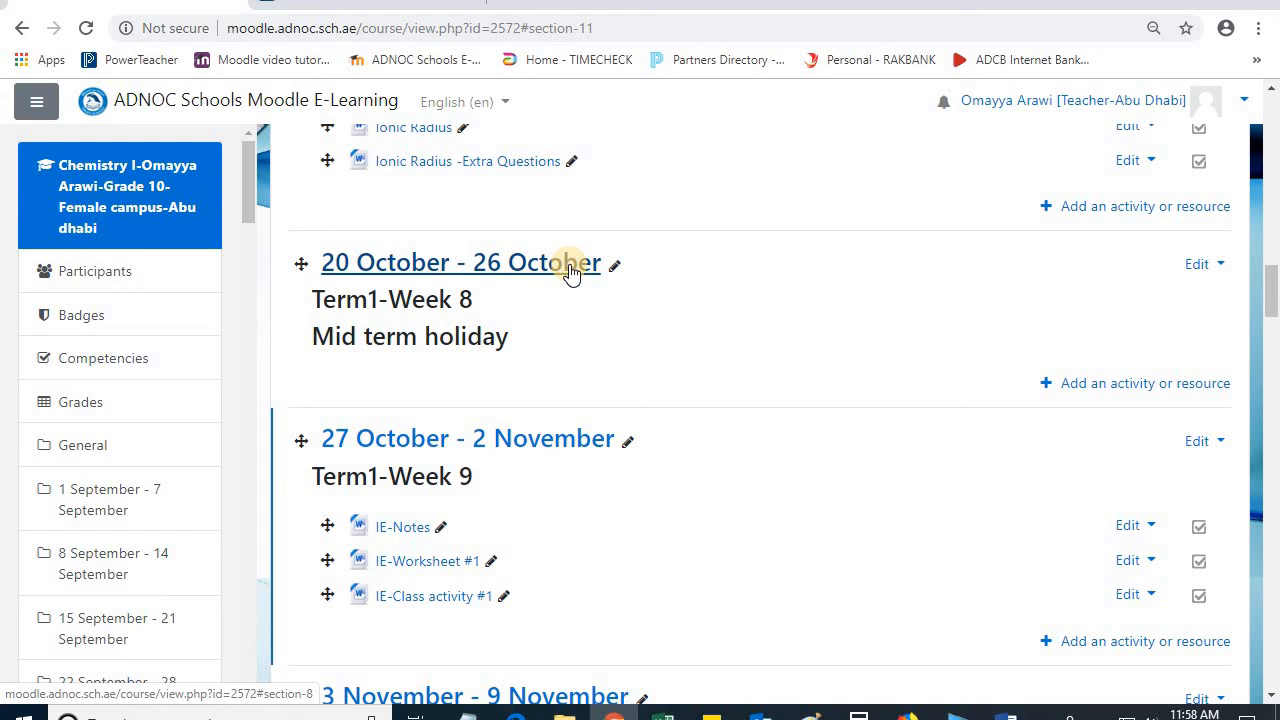
{"action": "left_click", "coordinate": [1208, 264]}
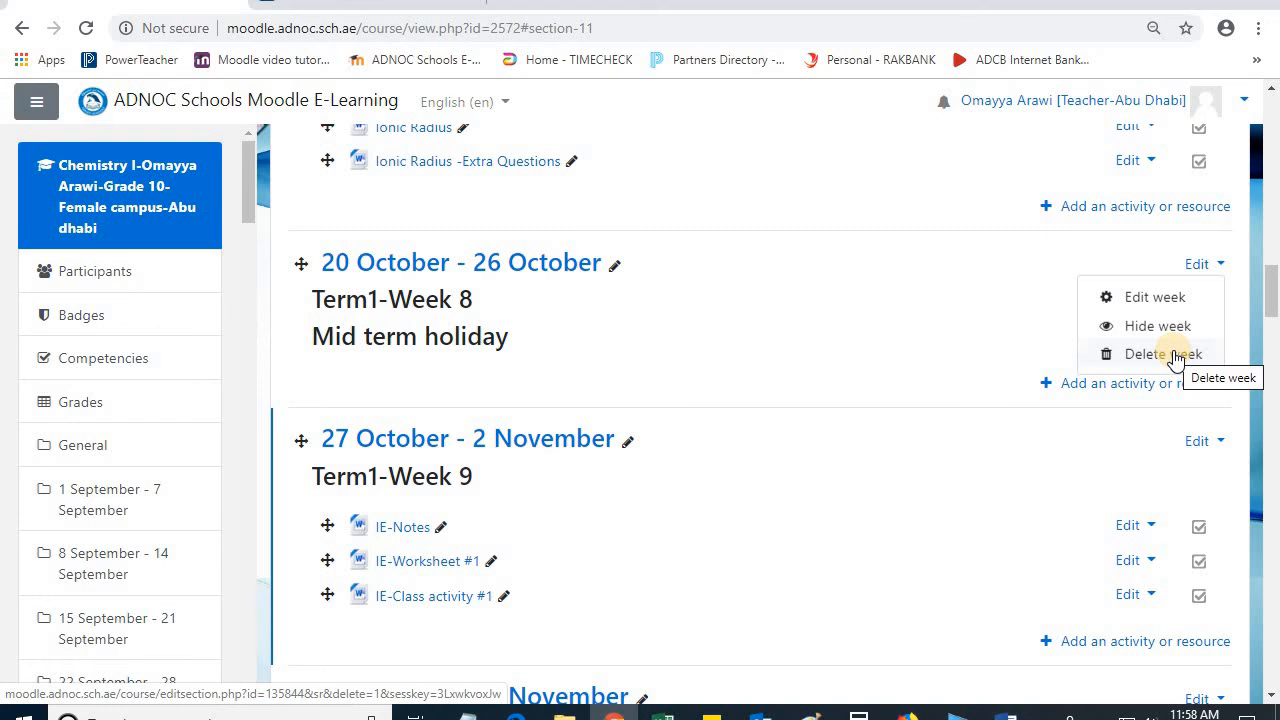
{"action": "left_click", "coordinate": [962, 316]}
Step: Try to rename the course's Announcements forum "Chemistry Test on Nov 5th"
{"action": "scroll", "coordinate": [975, 318], "scroll_direction": "up", "scroll_amount": 4}
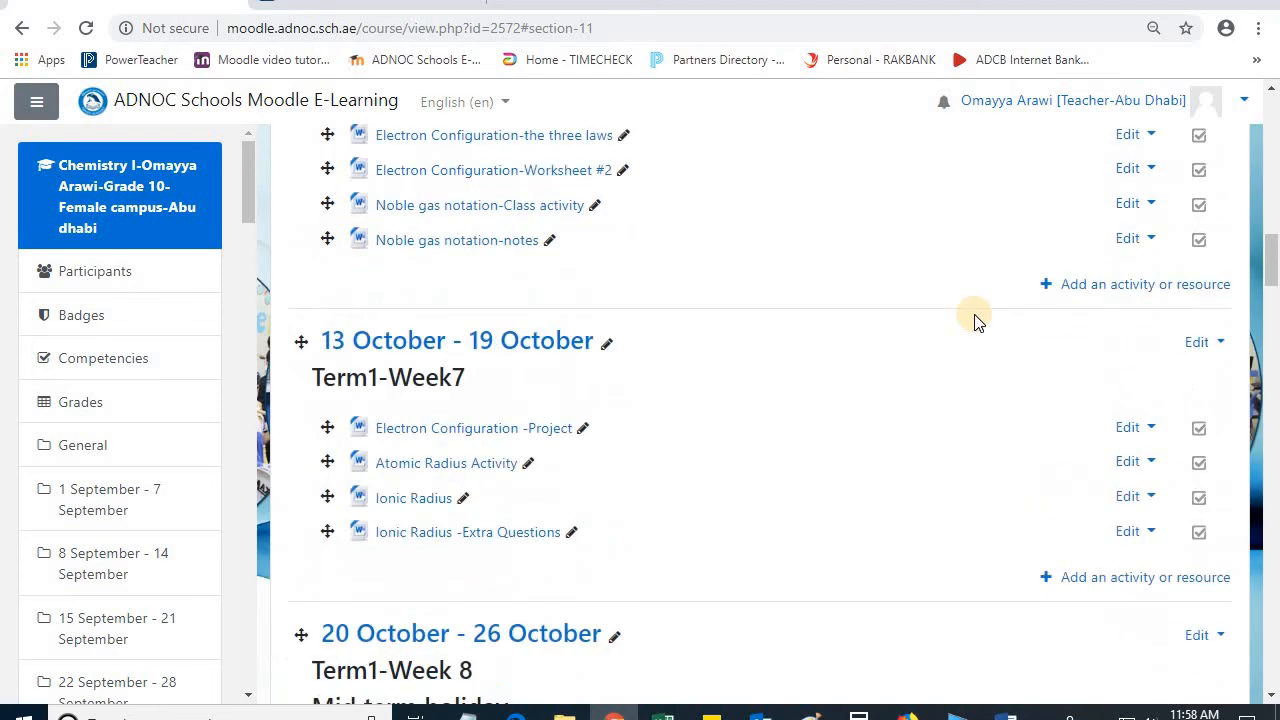
{"action": "scroll", "coordinate": [975, 320], "scroll_direction": "up", "scroll_amount": 4}
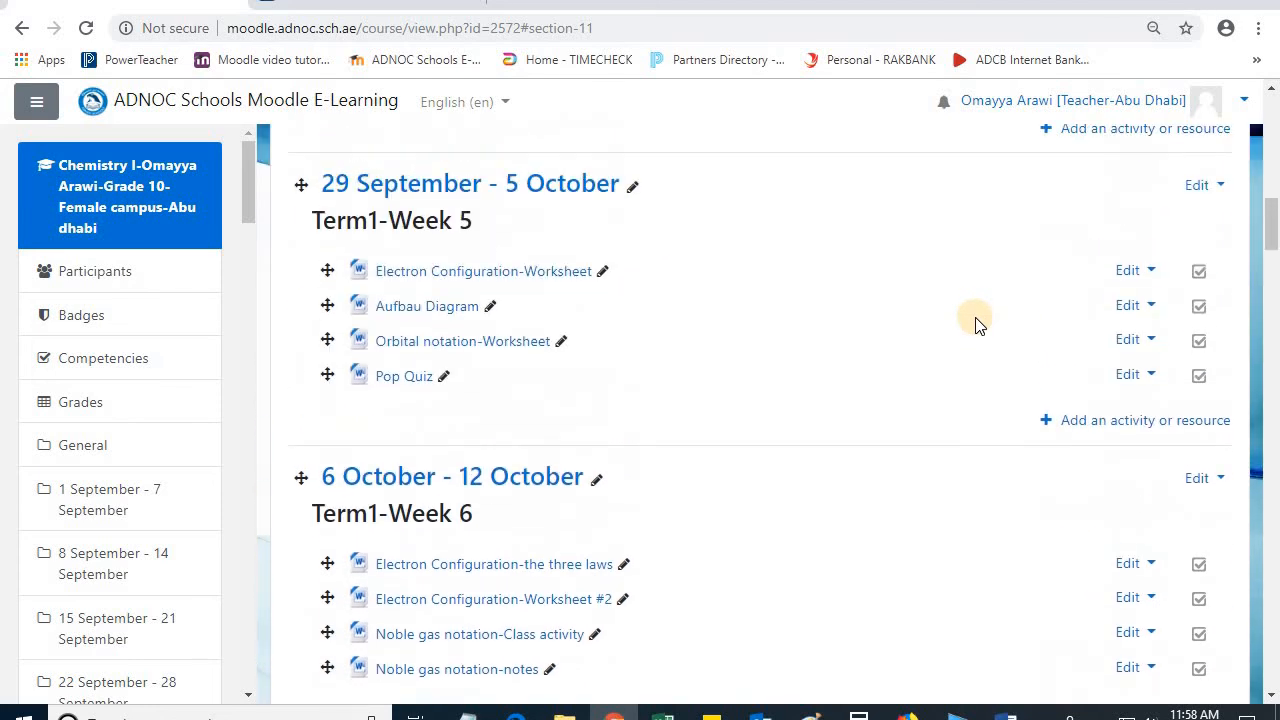
{"action": "scroll", "coordinate": [978, 322], "scroll_direction": "up", "scroll_amount": 6}
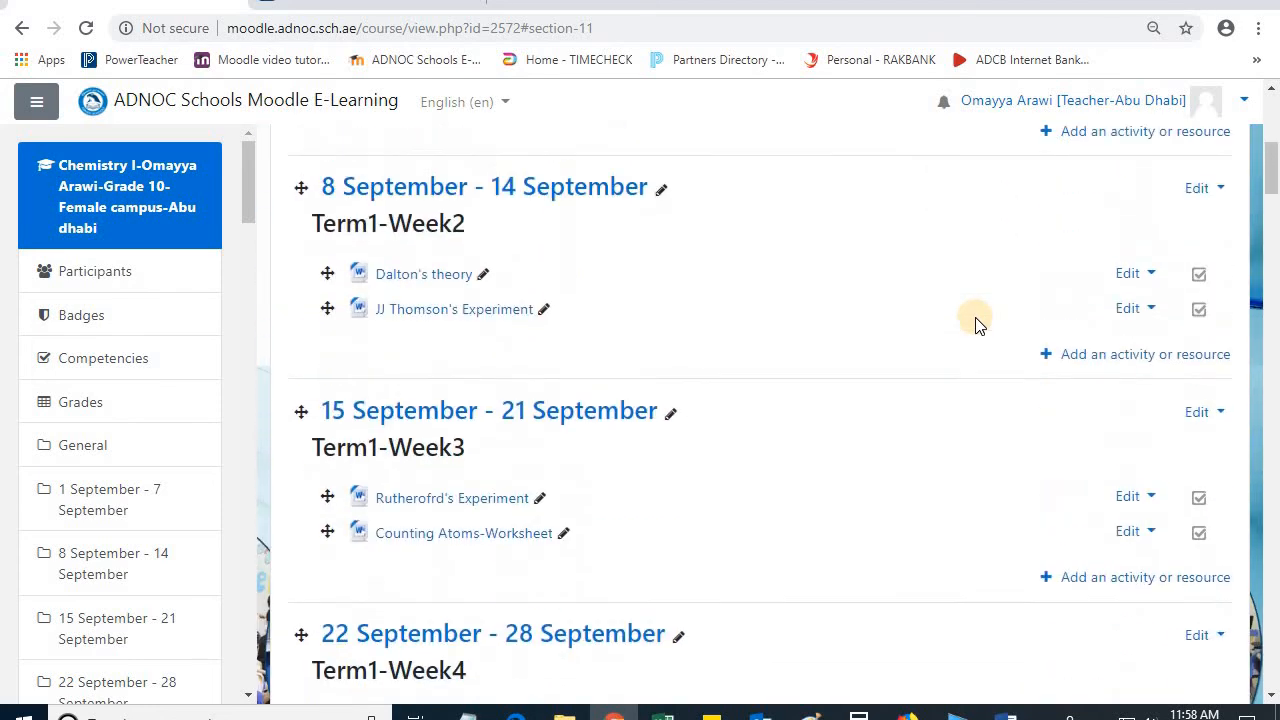
{"action": "scroll", "coordinate": [976, 322], "scroll_direction": "up", "scroll_amount": 5}
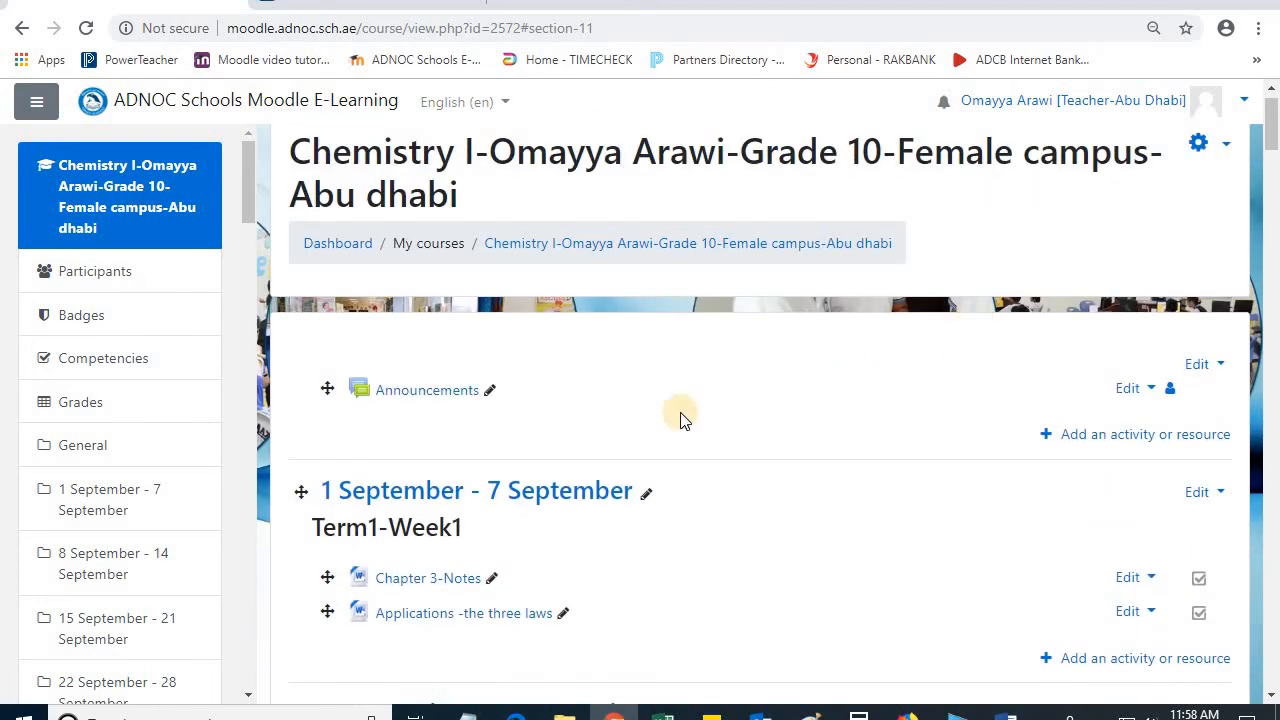
{"action": "left_click", "coordinate": [489, 389]}
{"action": "key", "text": "BackSpace"}
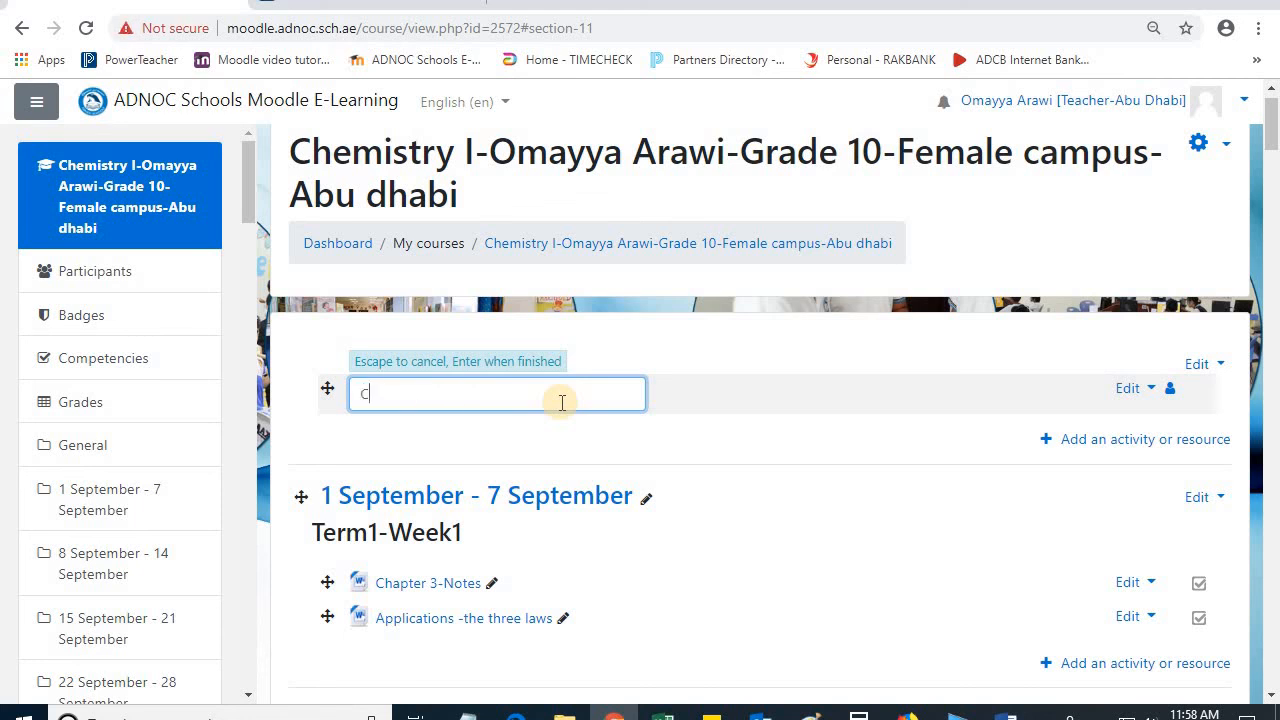
{"action": "type", "text": "Chemis"}
{"action": "type", "text": "try Test on Nov 5th"}
{"action": "left_click", "coordinate": [715, 441]}
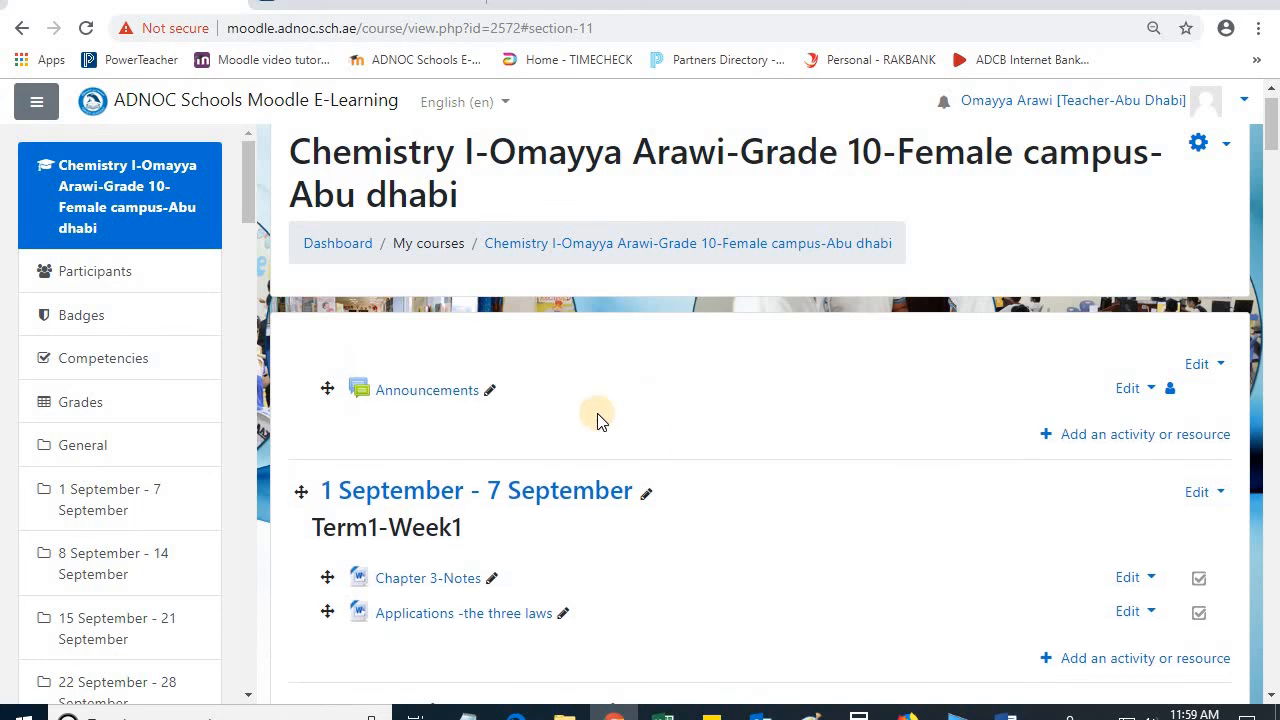
Step: Rename the Announcements forum as "Chemistry test on Nov 5th"
{"action": "left_click", "coordinate": [487, 391]}
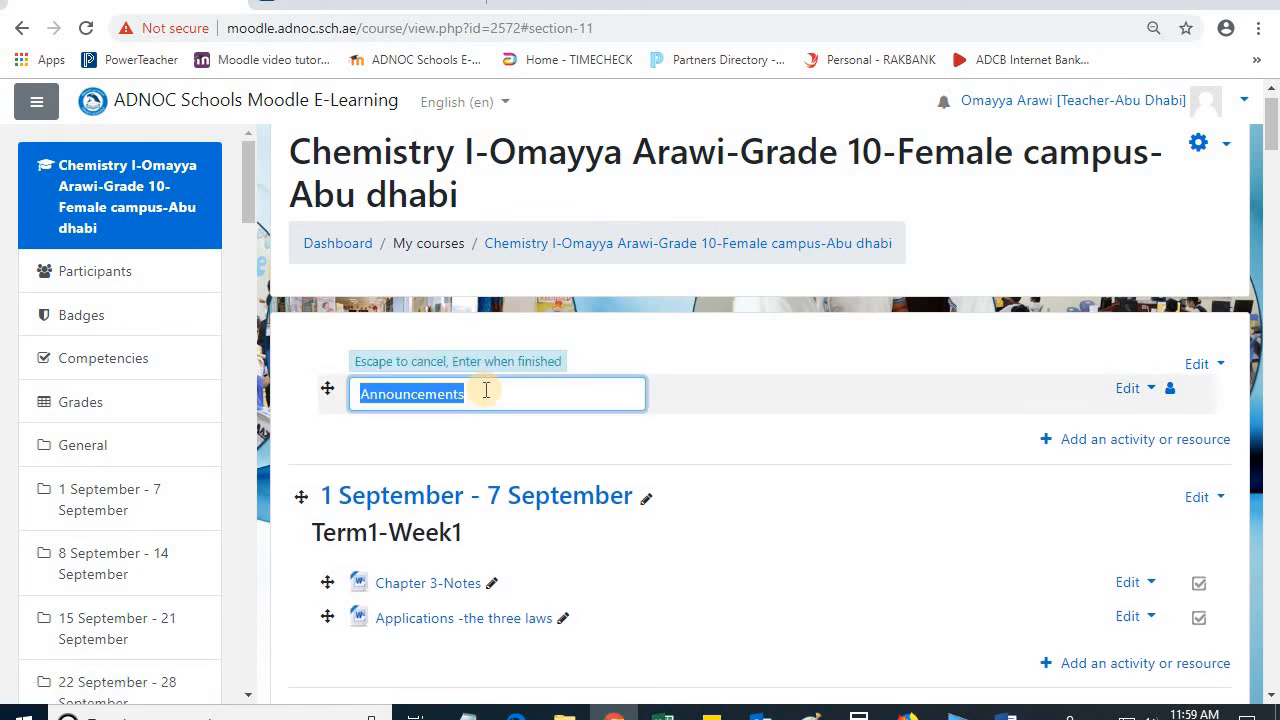
{"action": "key", "text": "BackSpace"}
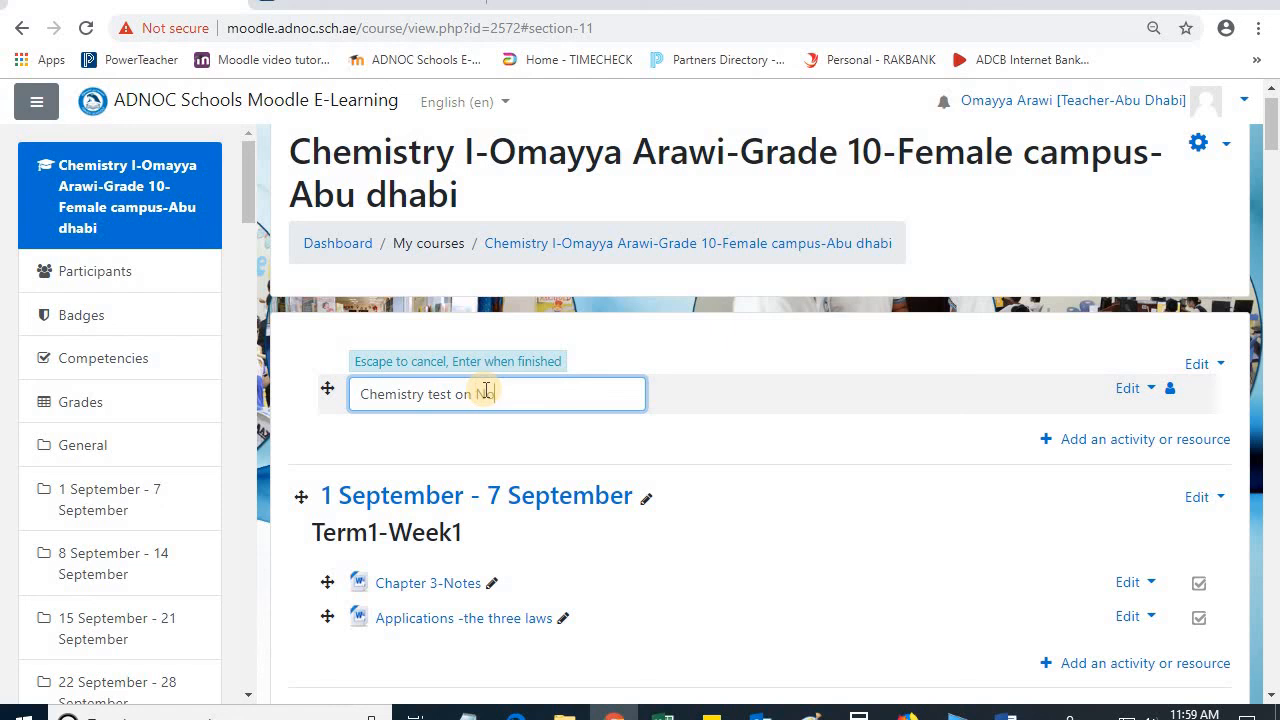
{"action": "type", "text": "th"}
{"action": "key", "text": "Return"}
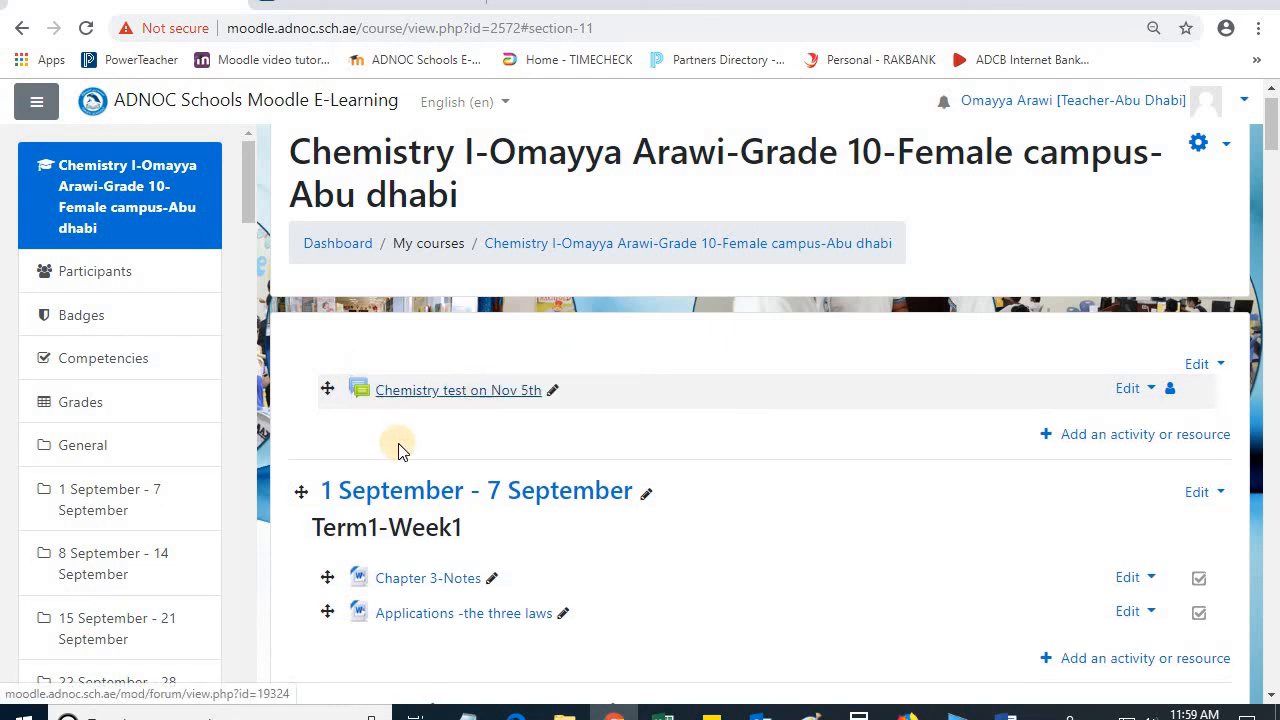